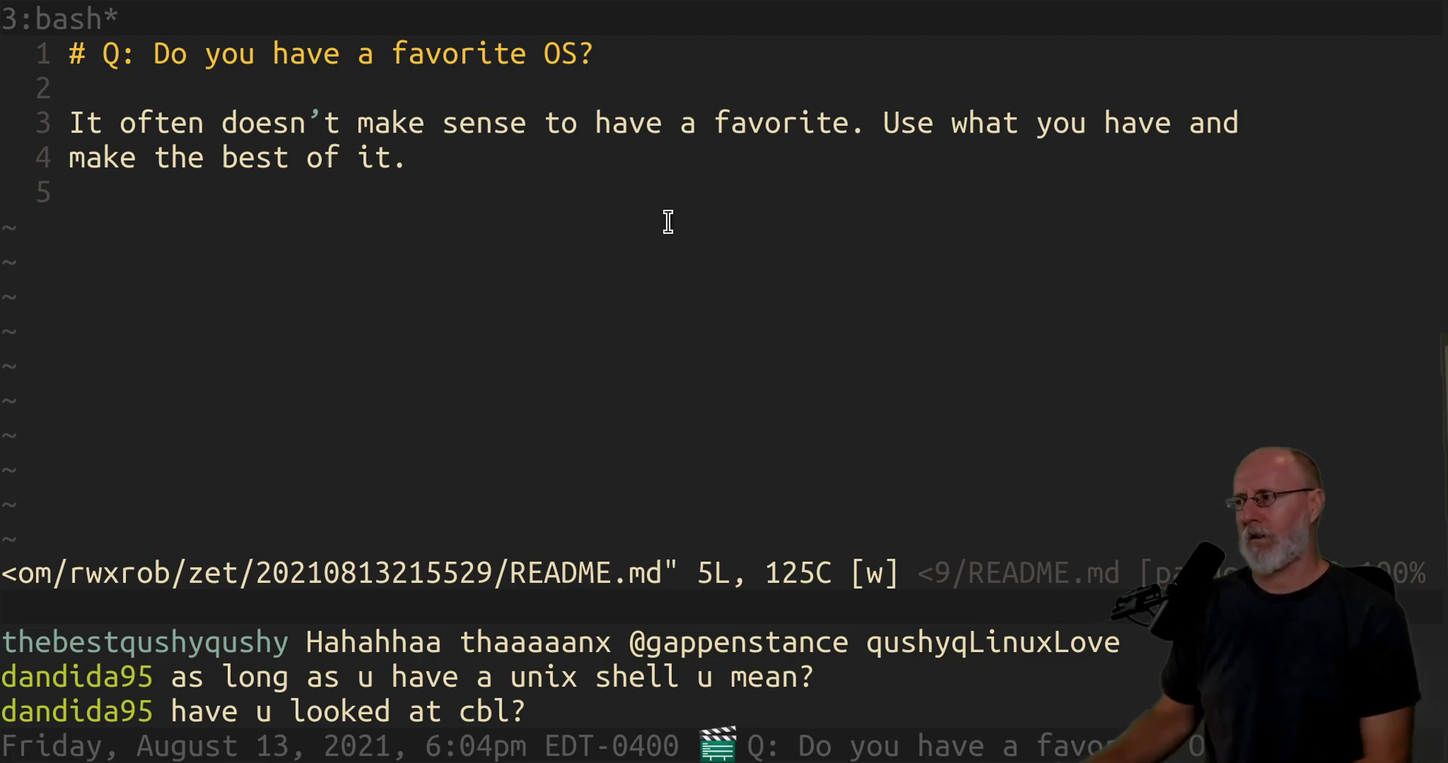
- Add 'My criteria are very different from most?' and a bullet about getting a bash terminal fastest
{"action": "key", "text": "k"}
{"action": "key", "text": "o"}
{"action": "key", "text": "Return"}
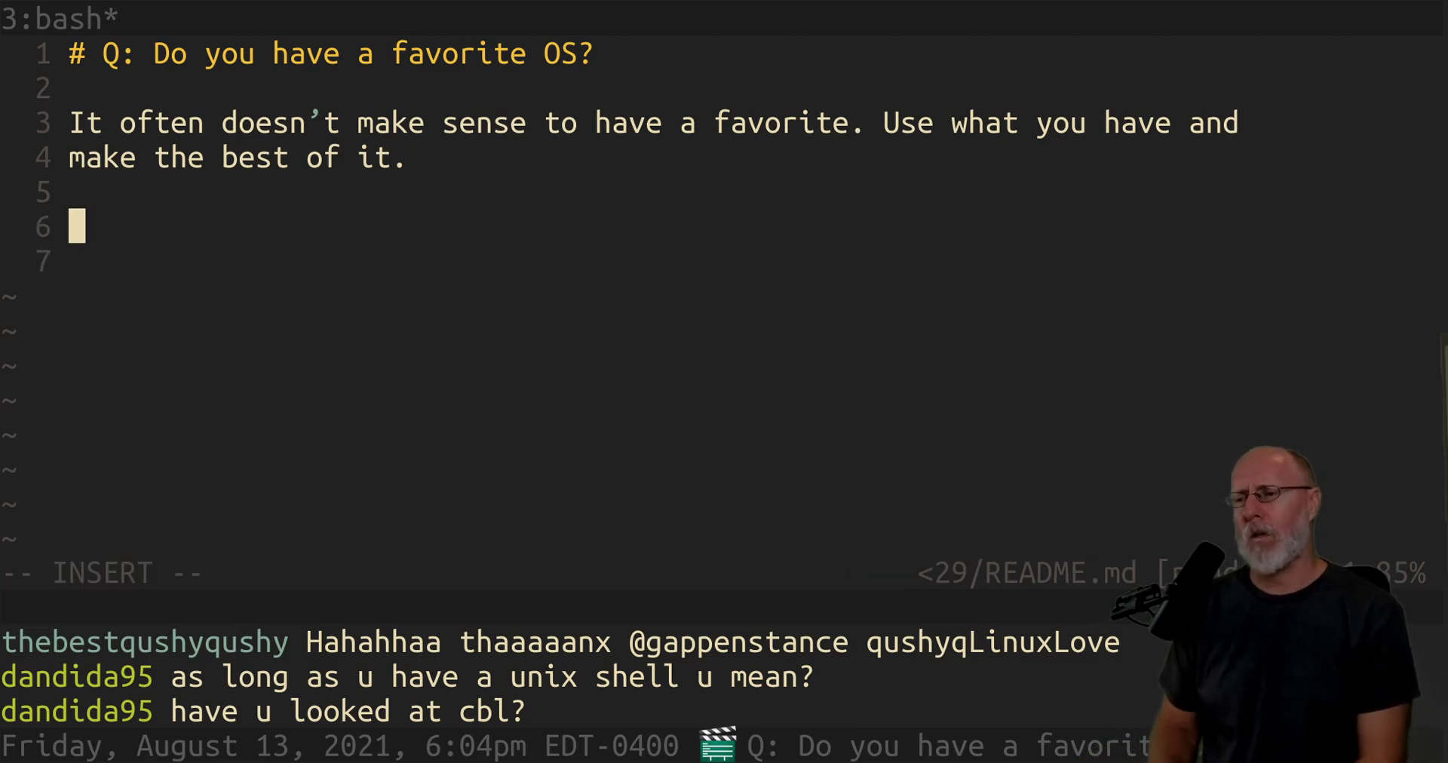
{"action": "type", "text": "My cr"}
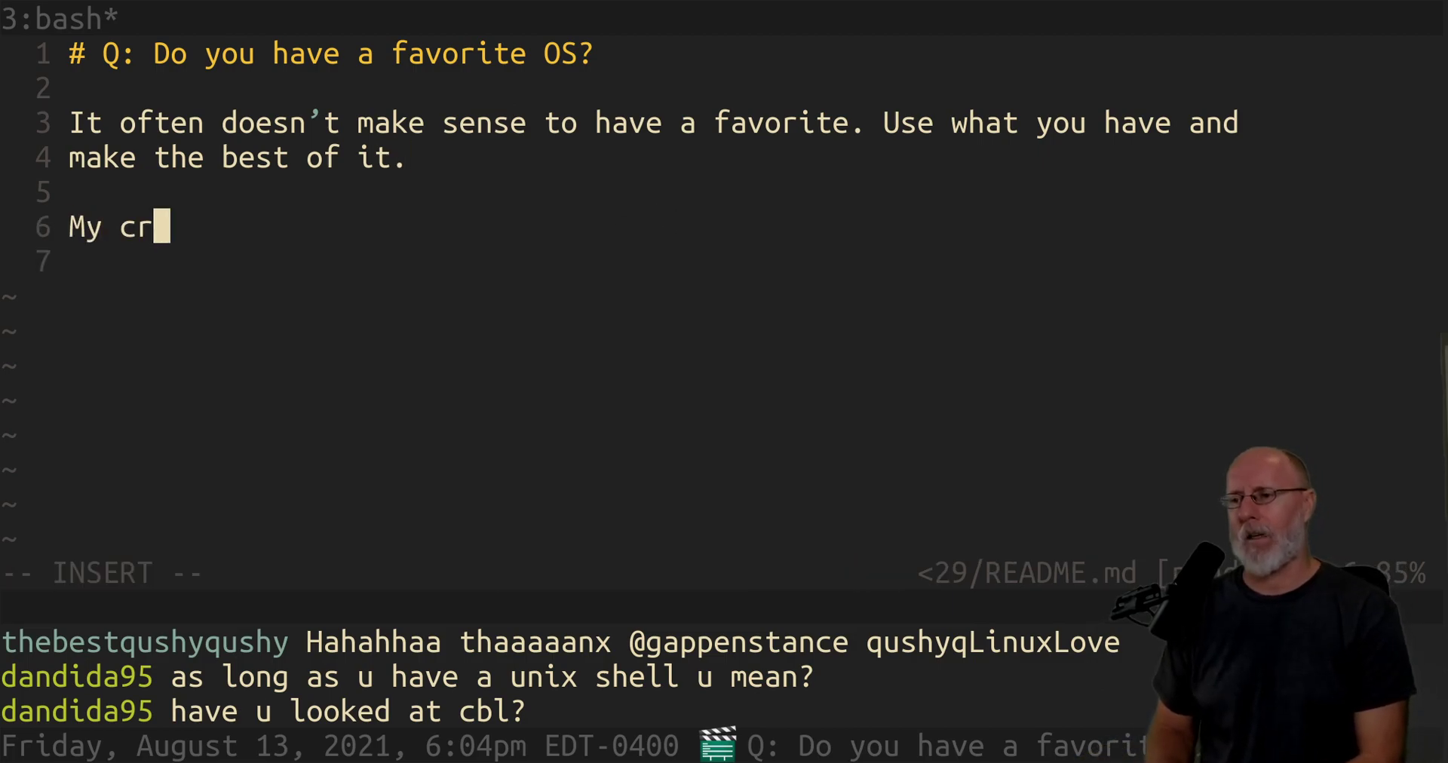
{"action": "type", "text": "iteria are v"}
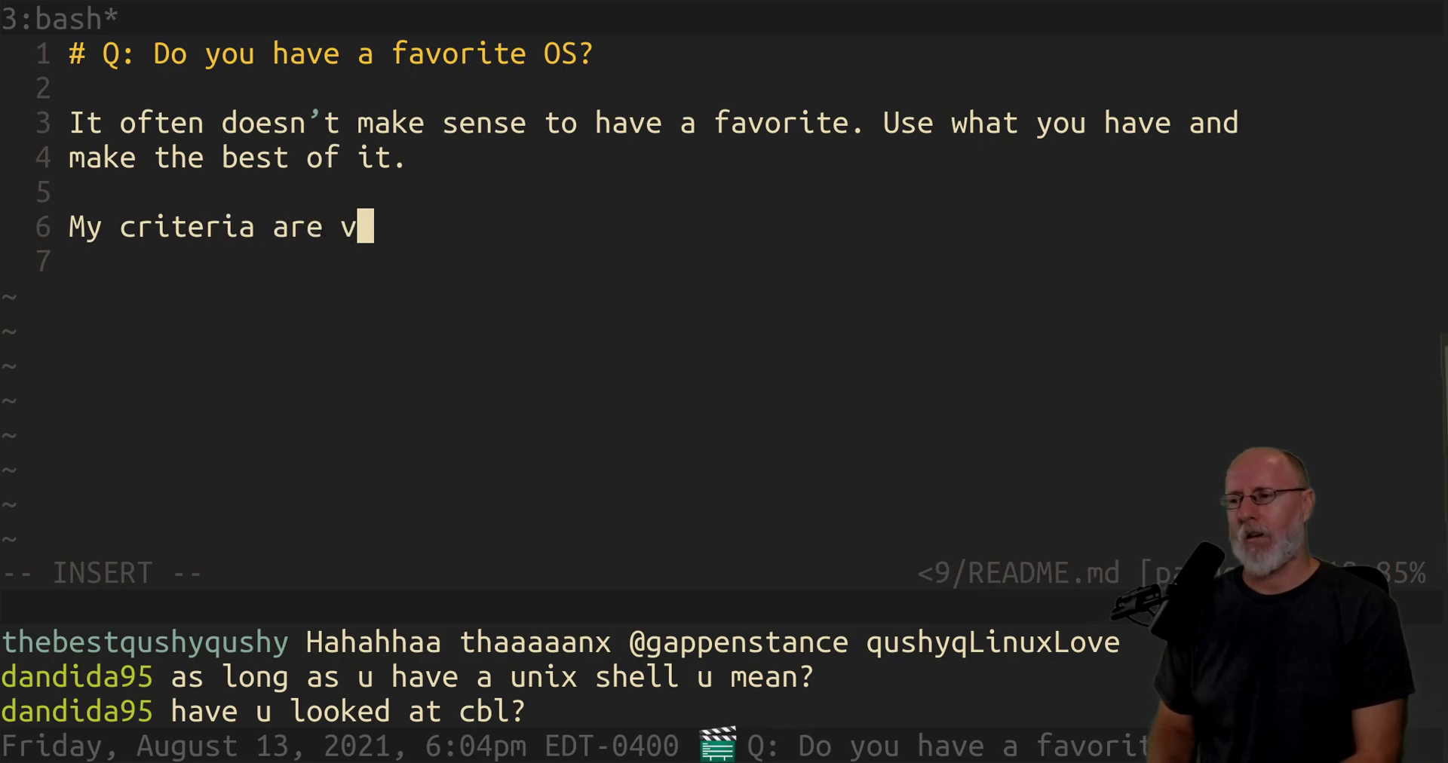
{"action": "type", "text": "ery different from "}
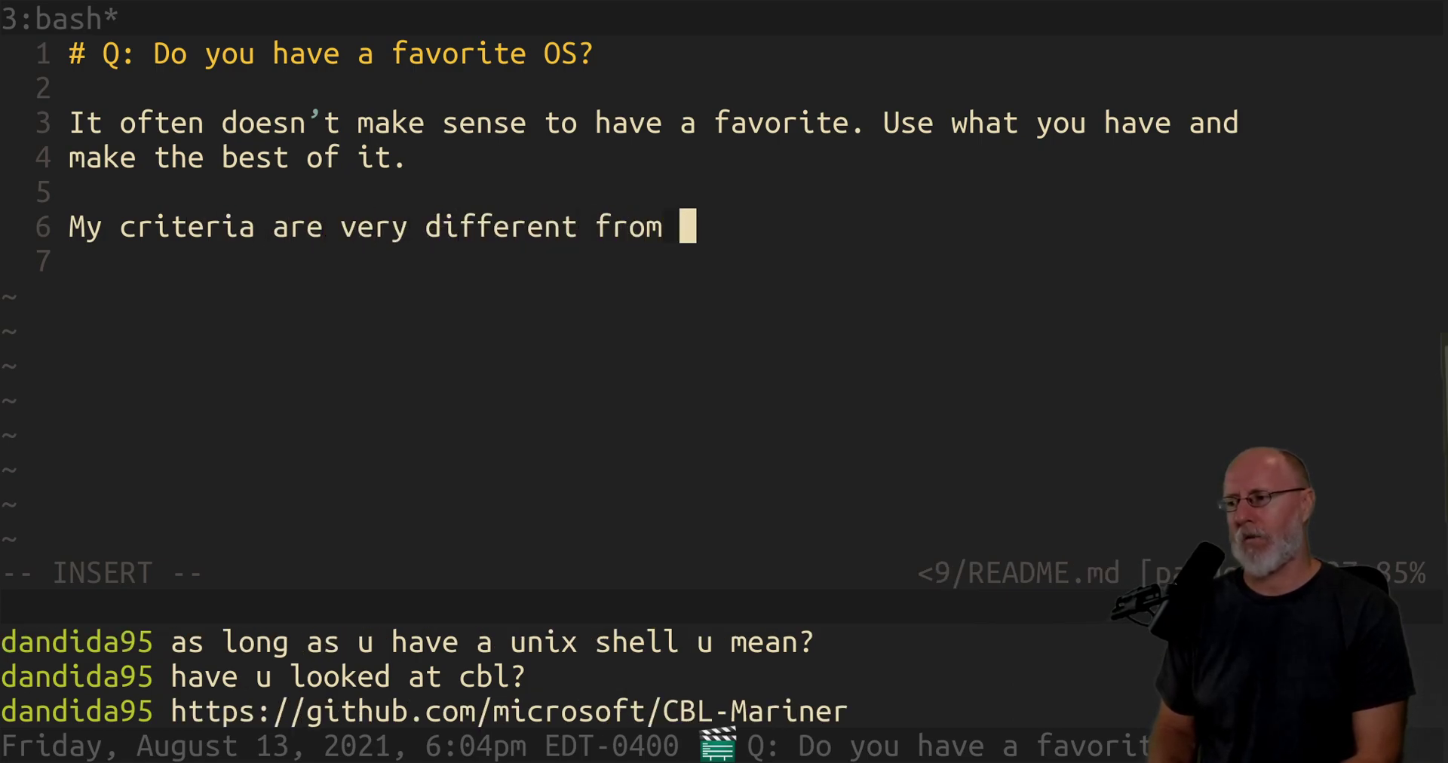
{"action": "type", "text": "most?"}
{"action": "key", "text": "Return"}
{"action": "key", "text": "Return"}
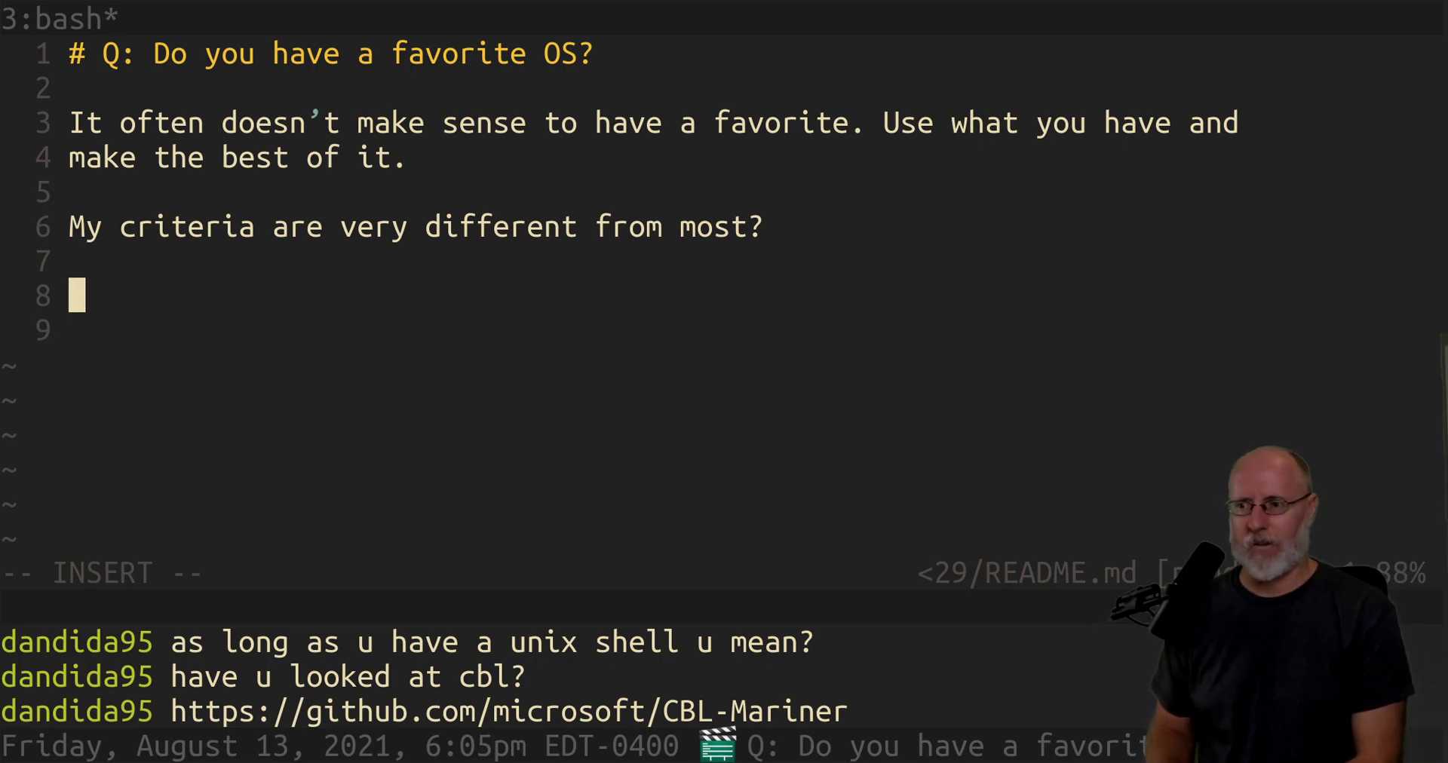
{"action": "type", "text": "* What "}
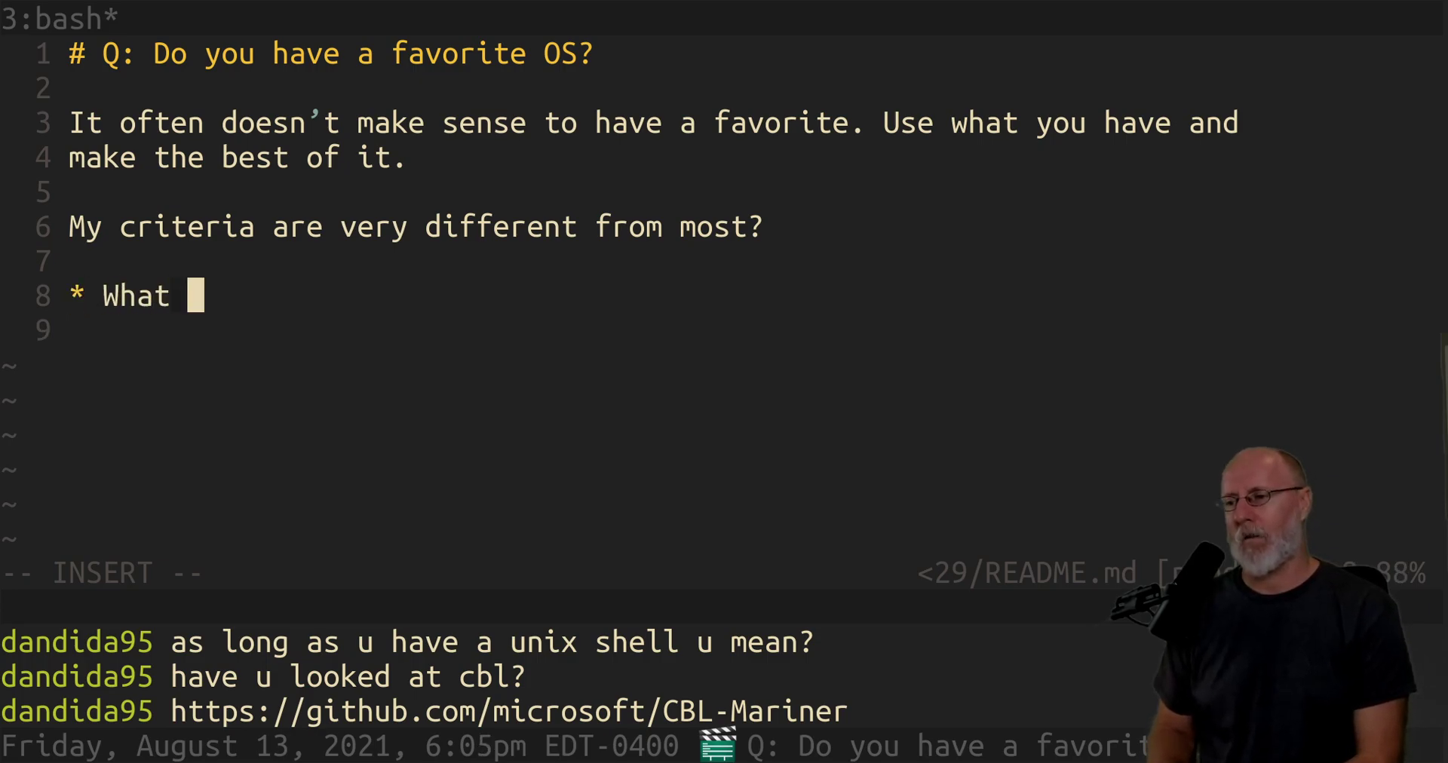
{"action": "type", "text": "gets me a bas"}
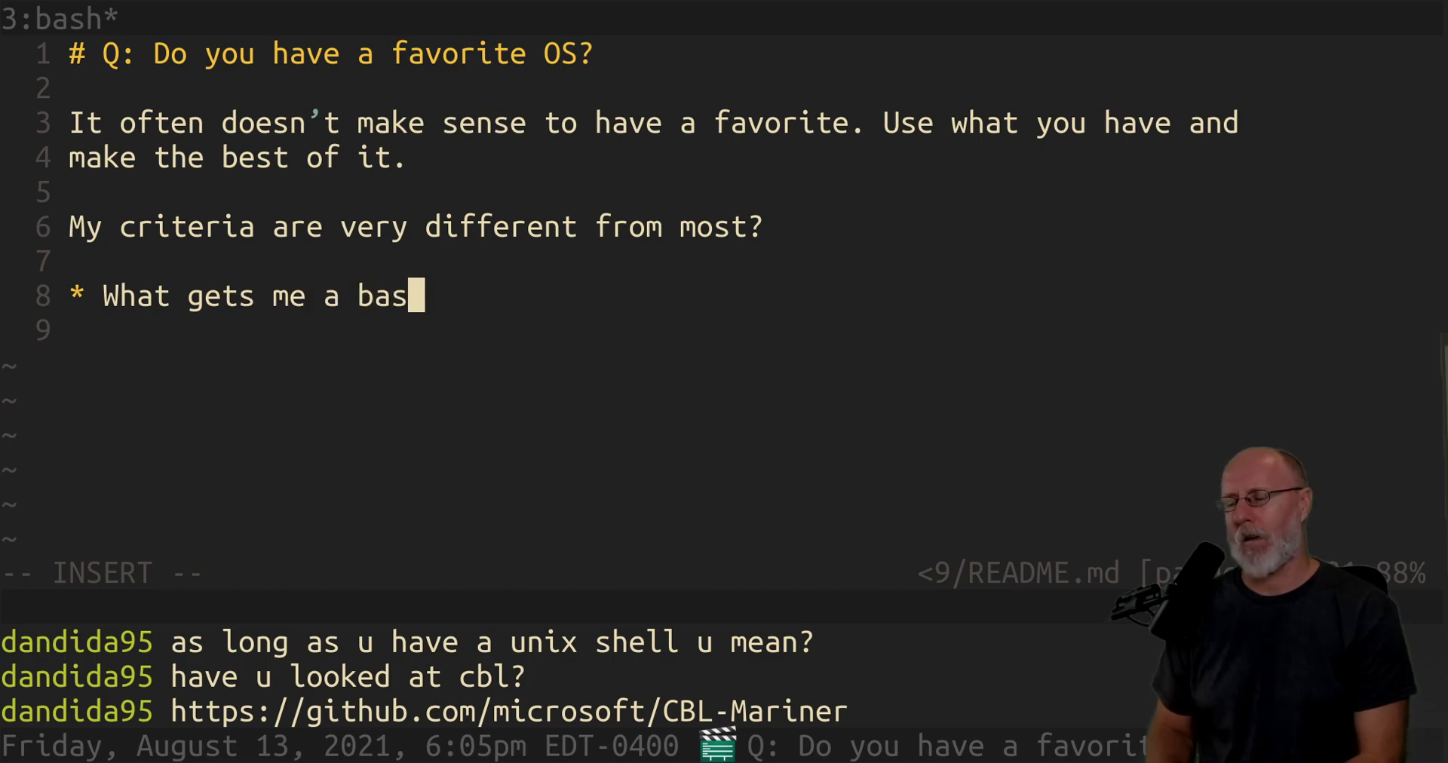
{"action": "type", "text": "h command line termi"}
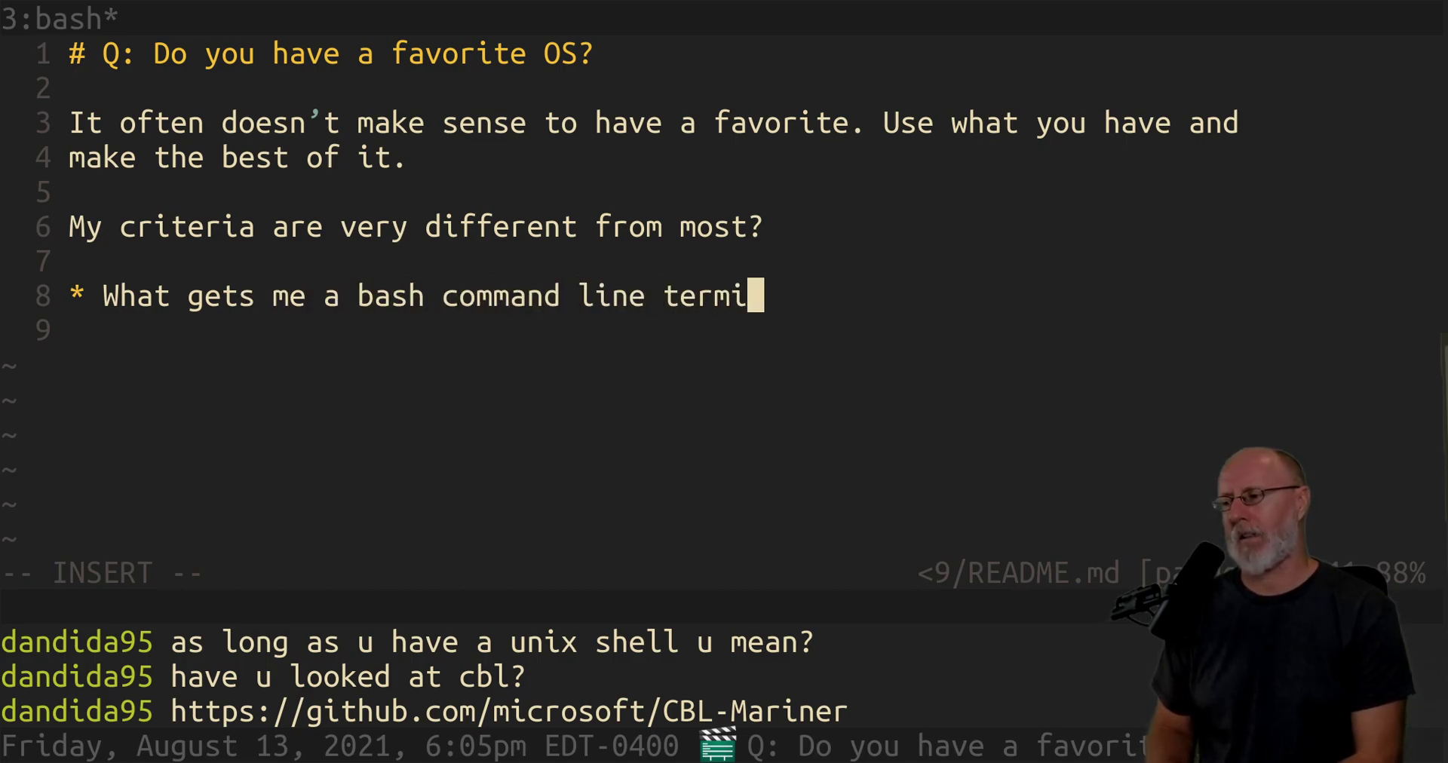
{"action": "type", "text": "nal as"}
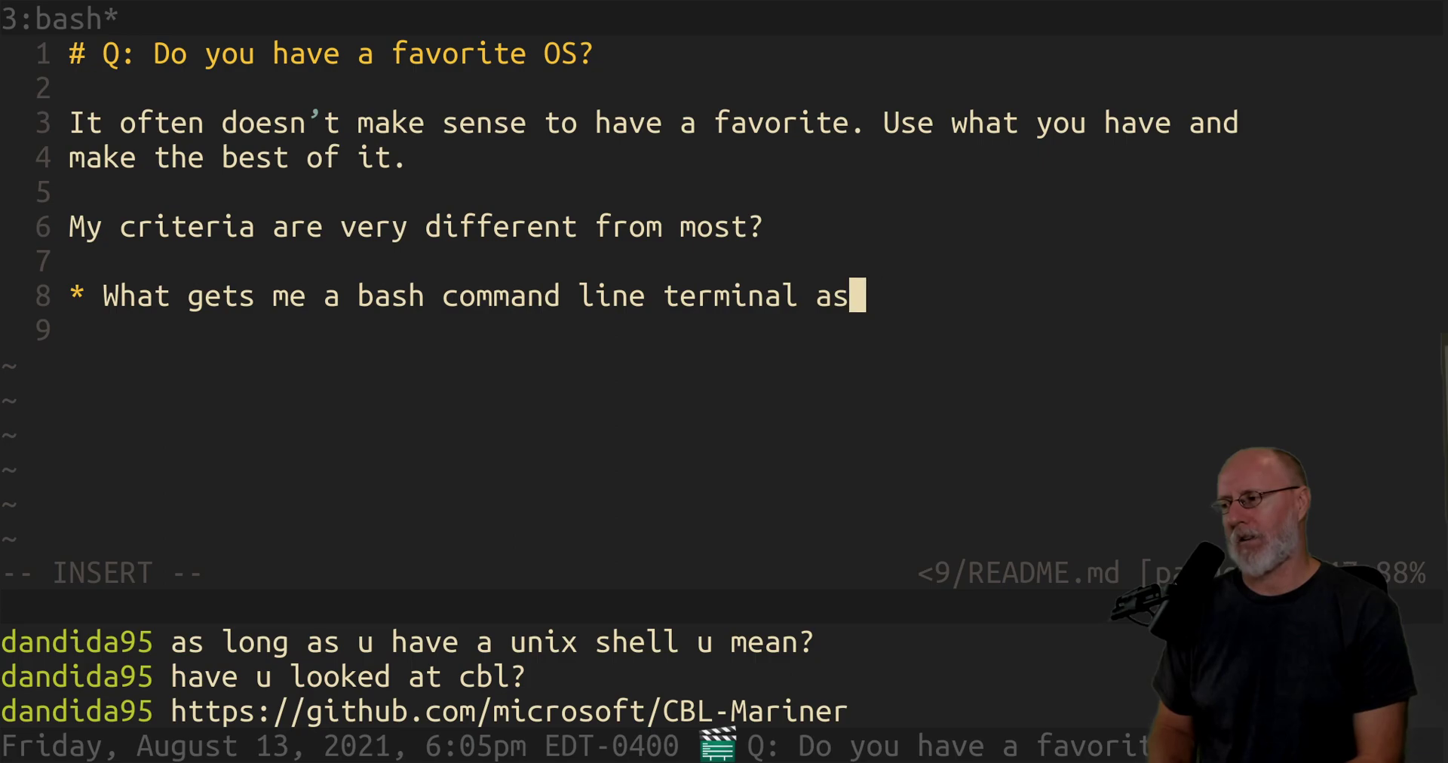
{"action": "type", "text": " fast as possible?"}
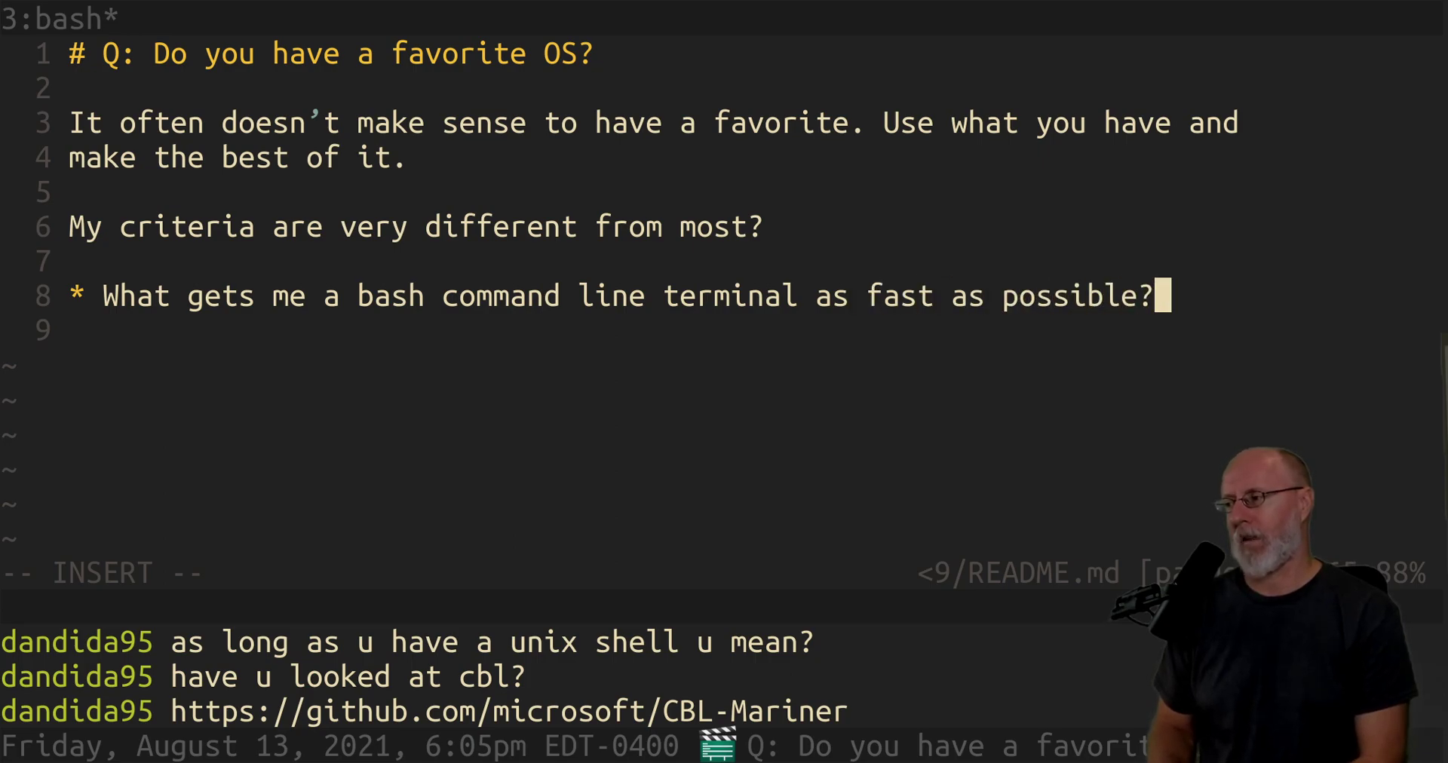
- Start a second bullet and correct the first bullet's opening word to 'Which'
{"action": "key", "text": "Return"}
{"action": "type", "text": "*"}
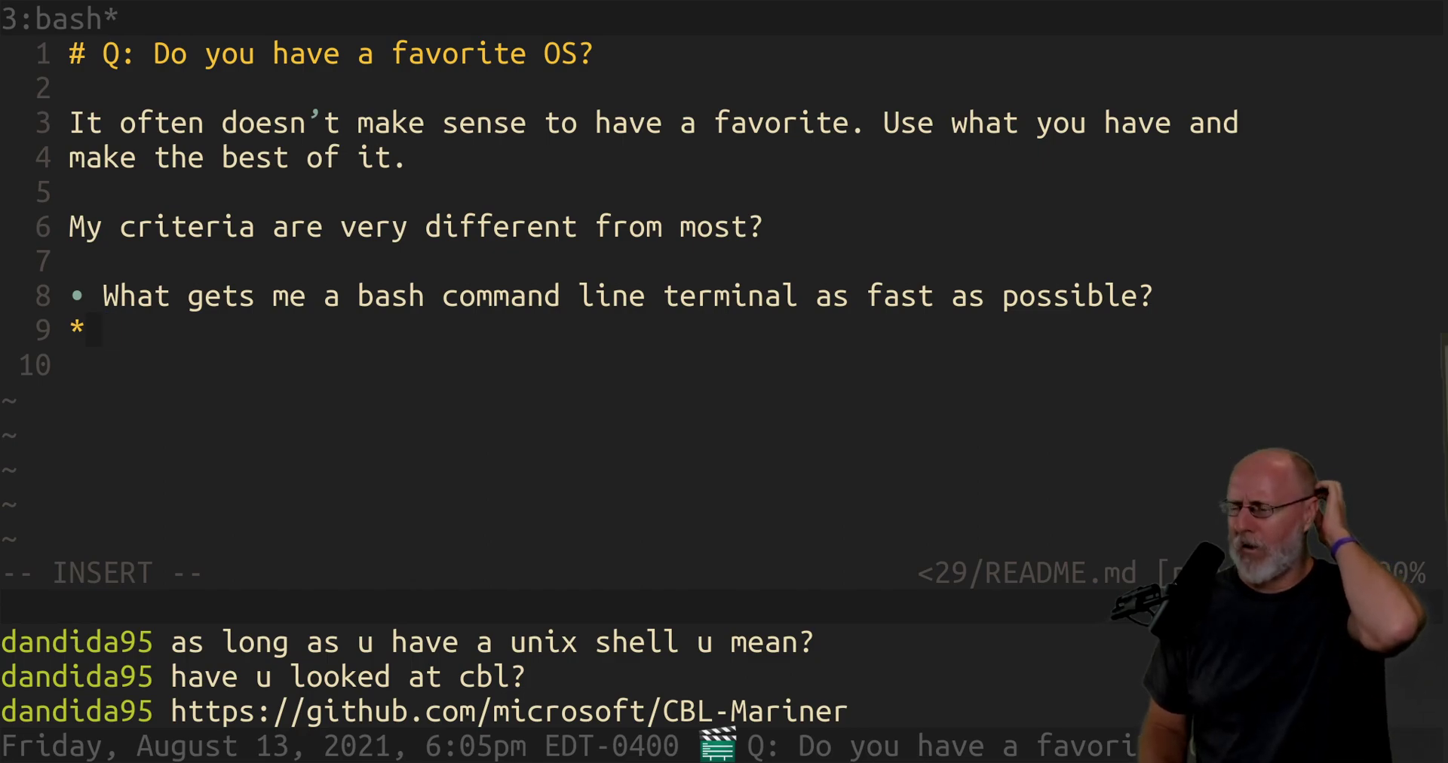
{"action": "type", "text": " What h"}
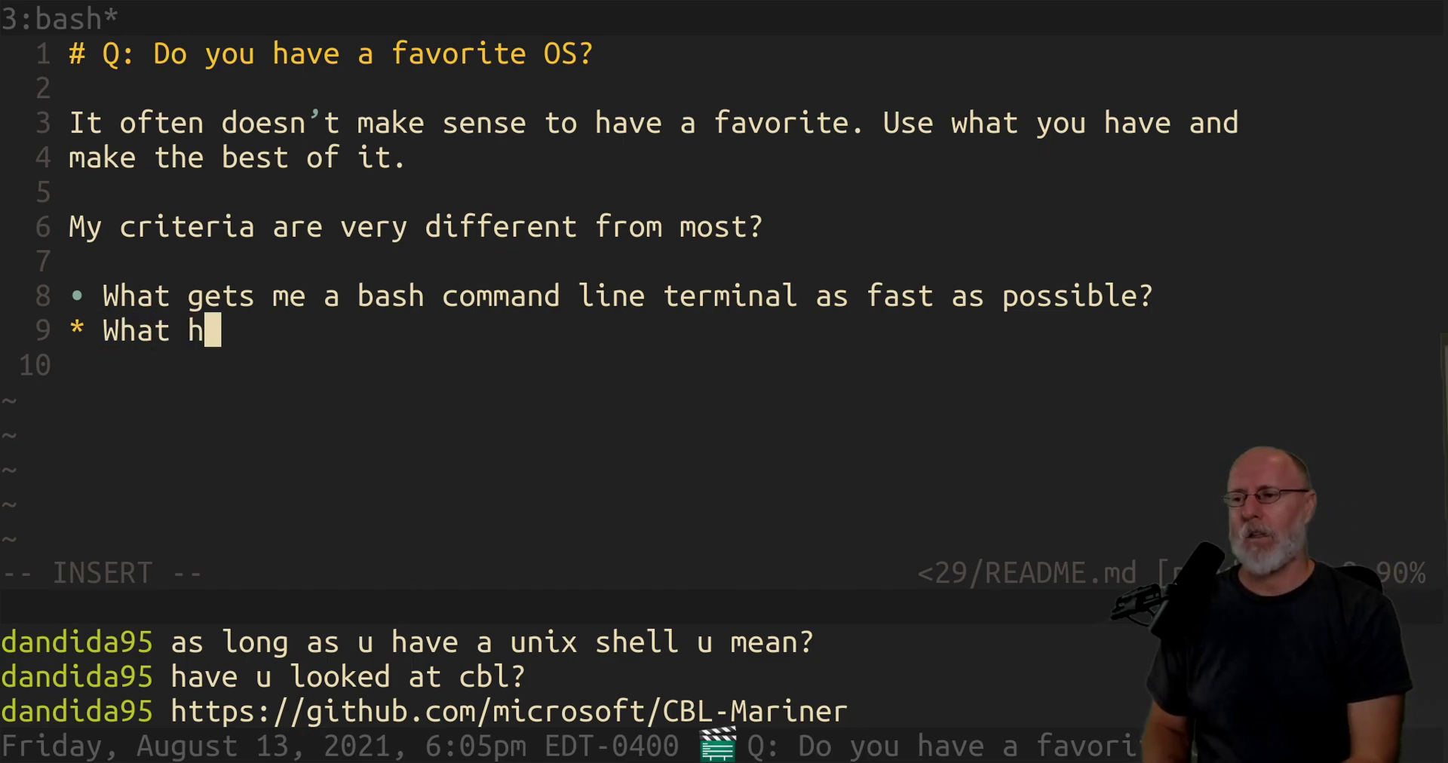
{"action": "key", "text": "BackSpace"}
{"action": "key", "text": "BackSpace"}
{"action": "key", "text": "BackSpace"}
{"action": "key", "text": "BackSpace"}
{"action": "type", "text": "hish"}
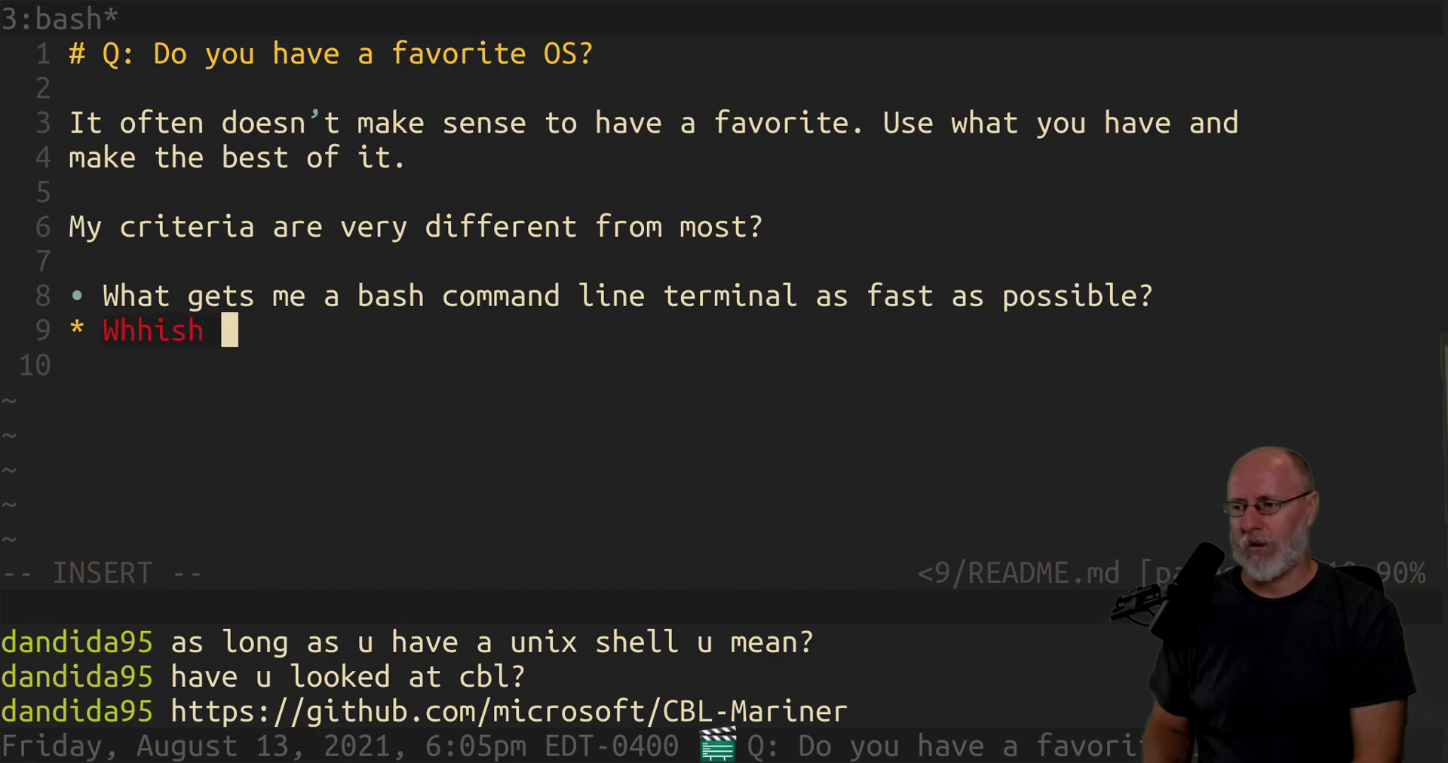
{"action": "key", "text": "Escape"}
{"action": "key", "text": "k"}
{"action": "key", "text": "h"}
{"action": "key", "text": "h"}
{"action": "key", "text": "h"}
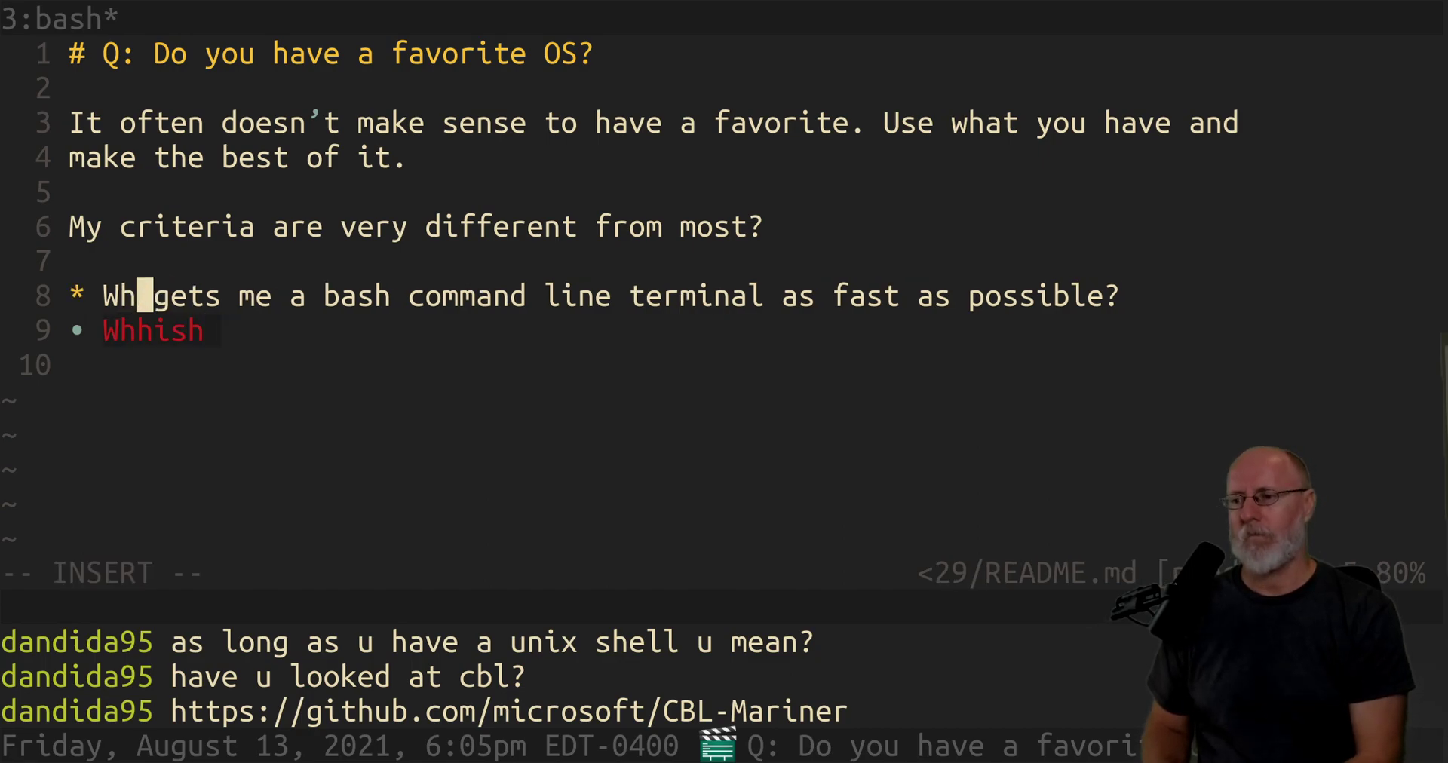
{"action": "type", "text": "ich"}
{"action": "key", "text": "Escape"}
{"action": "key", "text": "j"}
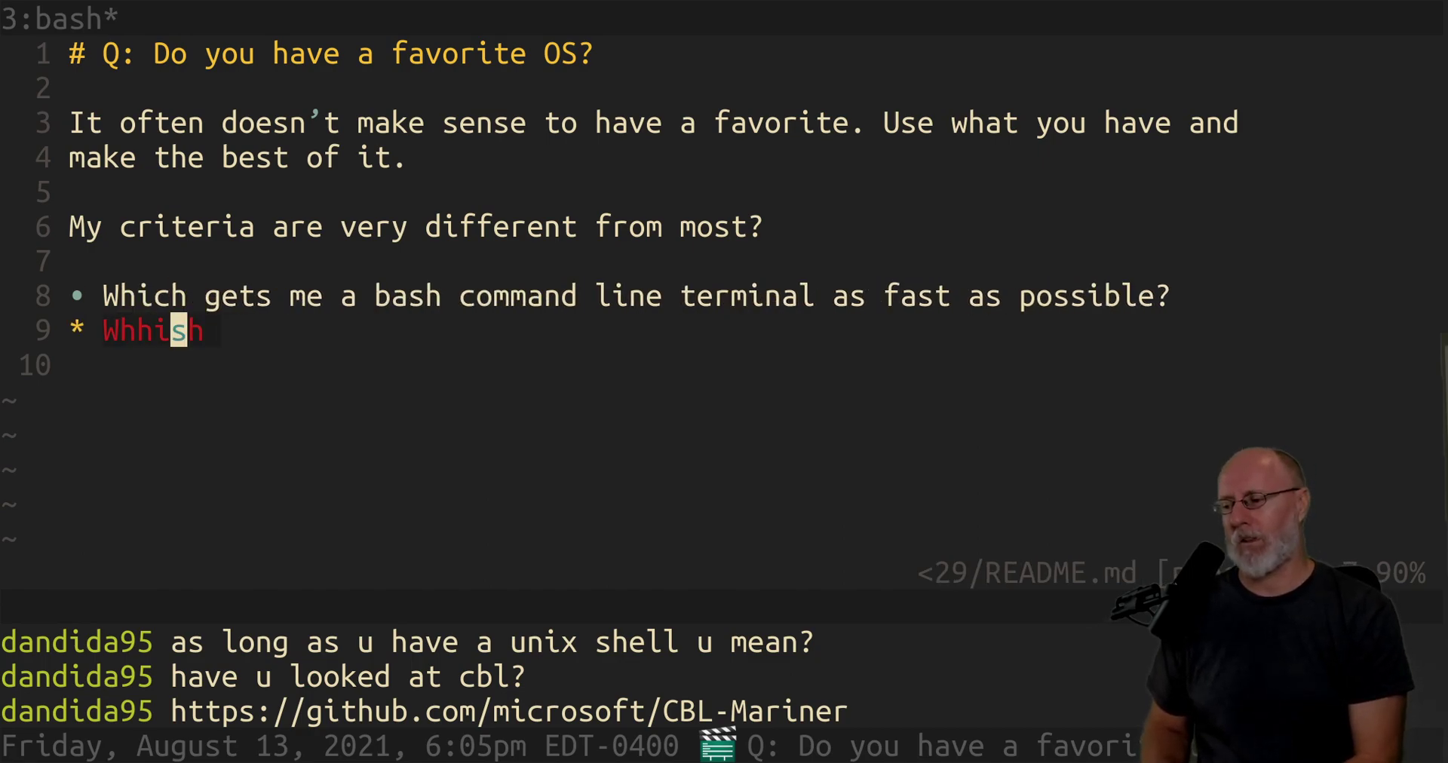
{"action": "key", "text": "h"}
{"action": "key", "text": "h"}
{"action": "key", "text": "h"}
{"action": "key", "text": "h"}
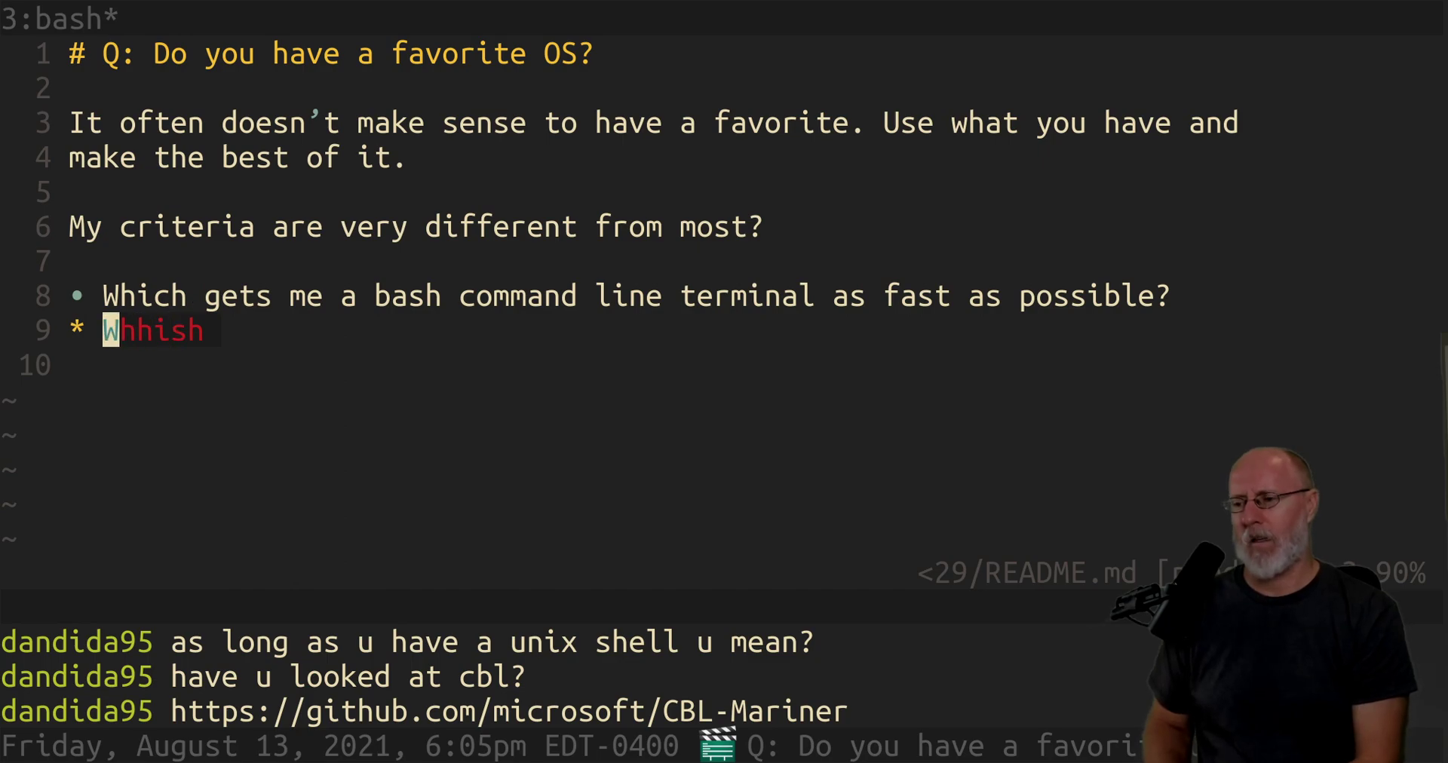
- Reword the second bullet to 'Which has the easiest and most used package management?'
{"action": "key", "text": "c"}
{"action": "key", "text": "w"}
{"action": "key", "text": "Escape"}
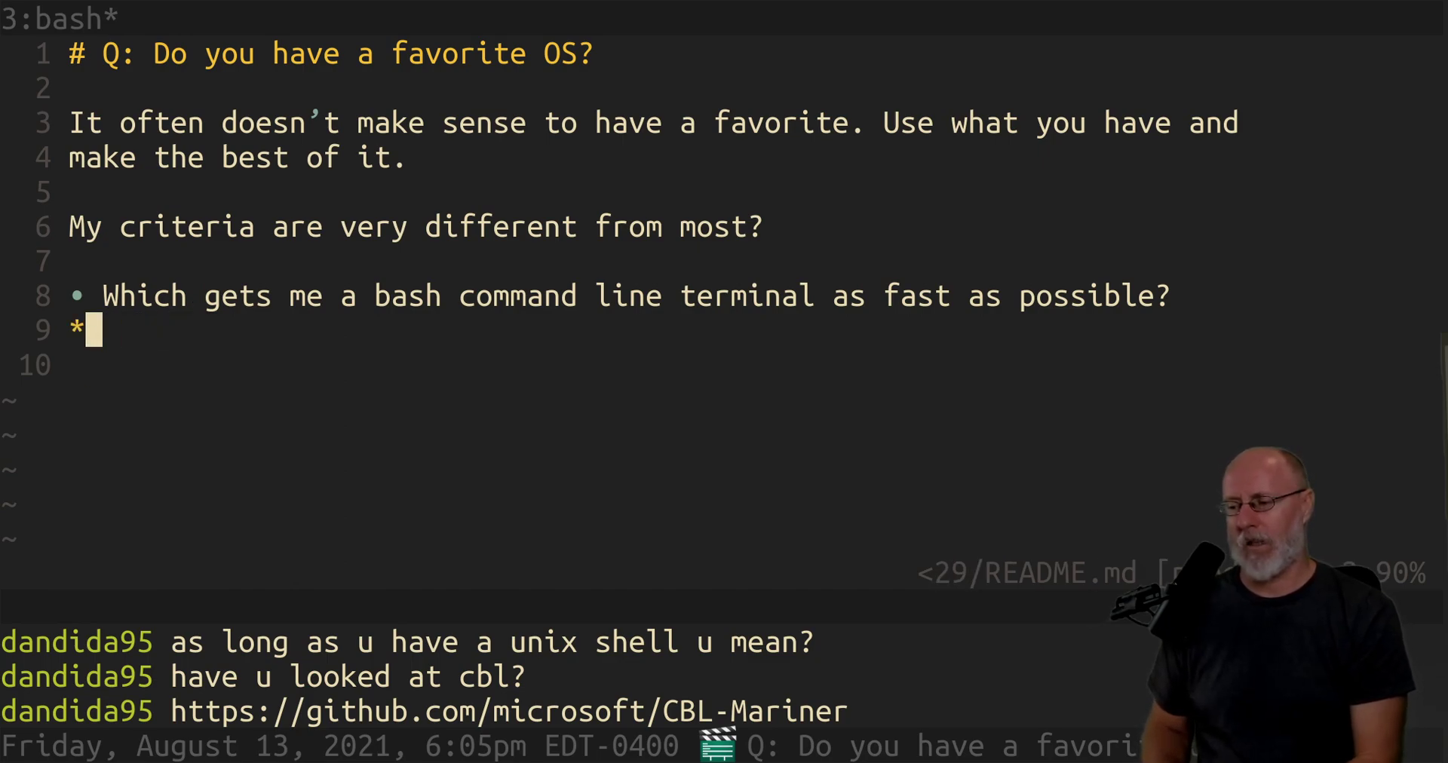
{"action": "type", "text": "ajkdf"}
{"action": "key", "text": "BackSpace"}
{"action": "key", "text": "BackSpace"}
{"action": "key", "text": "BackSpace"}
{"action": "key", "text": "BackSpace"}
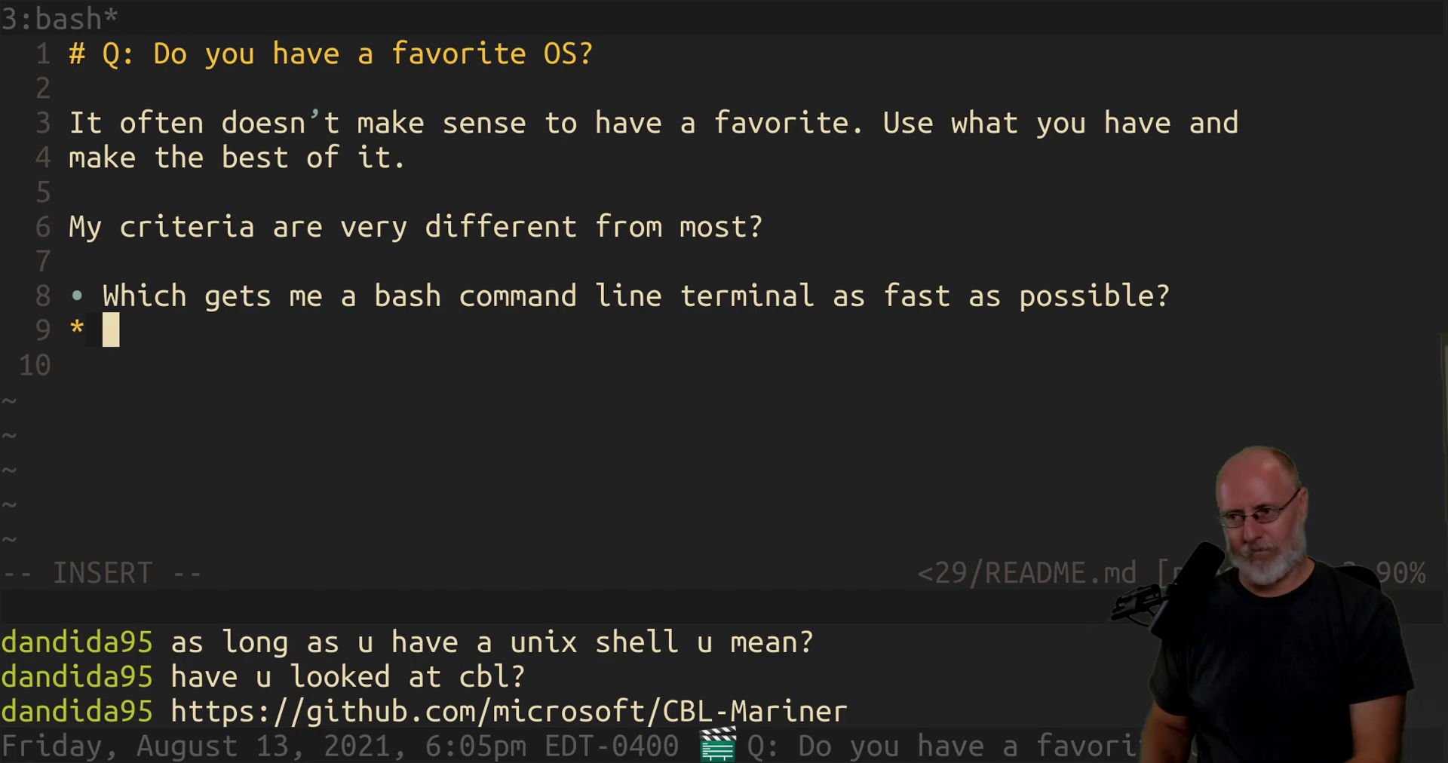
{"action": "type", "text": "Which get"}
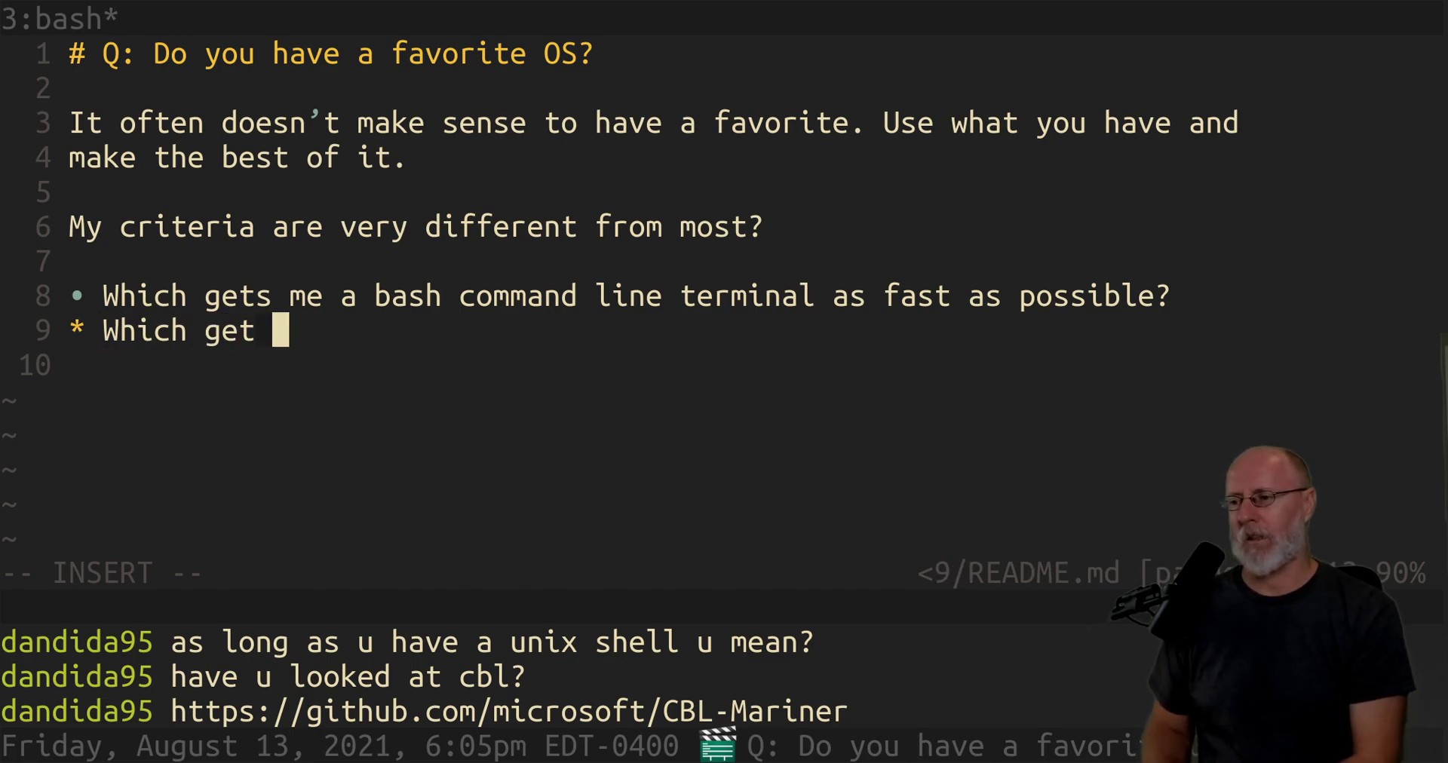
{"action": "key", "text": "BackSpace"}
{"action": "type", "text": "s"}
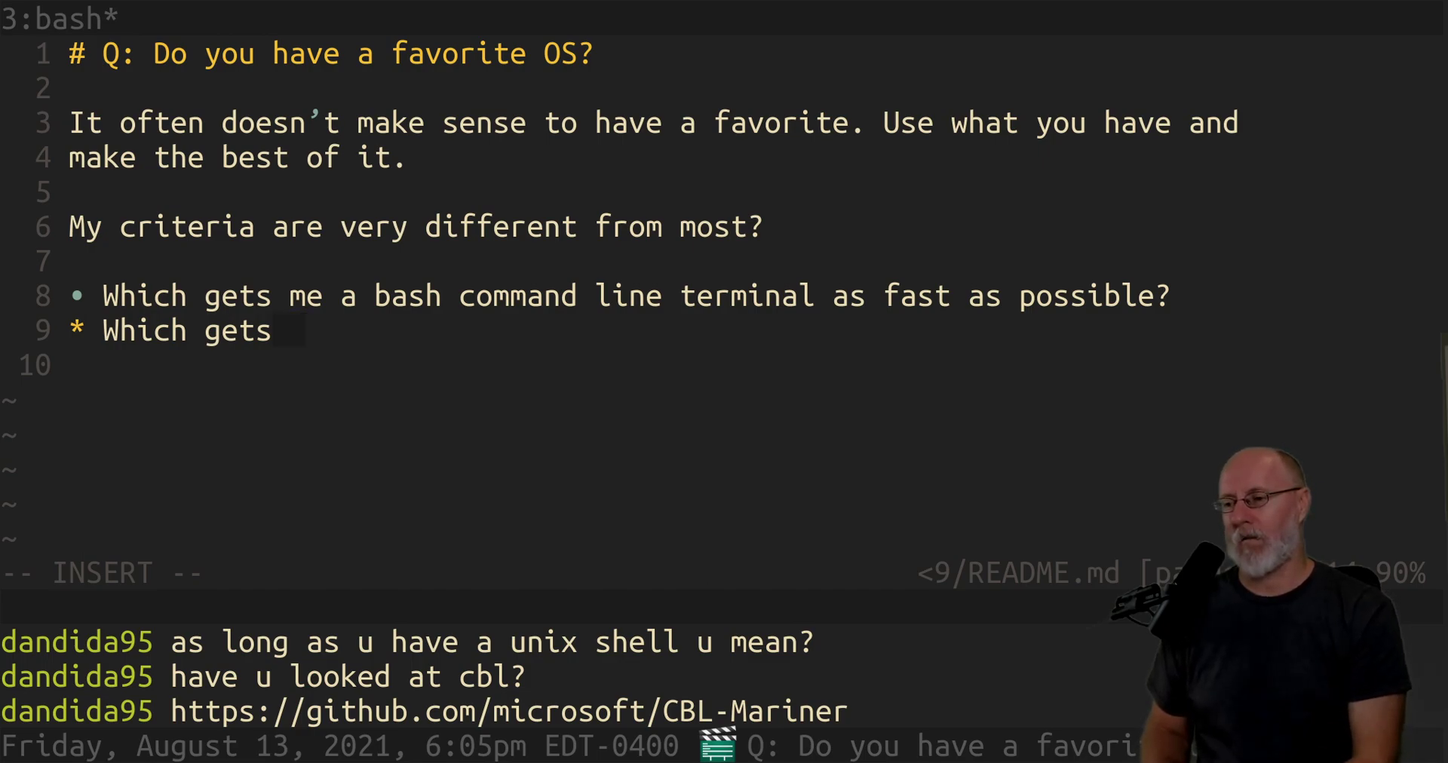
{"action": "key", "text": "BackSpace"}
{"action": "key", "text": "BackSpace"}
{"action": "key", "text": "BackSpace"}
{"action": "key", "text": "BackSpace"}
{"action": "key", "text": "BackSpace"}
{"action": "type", "text": "has the "}
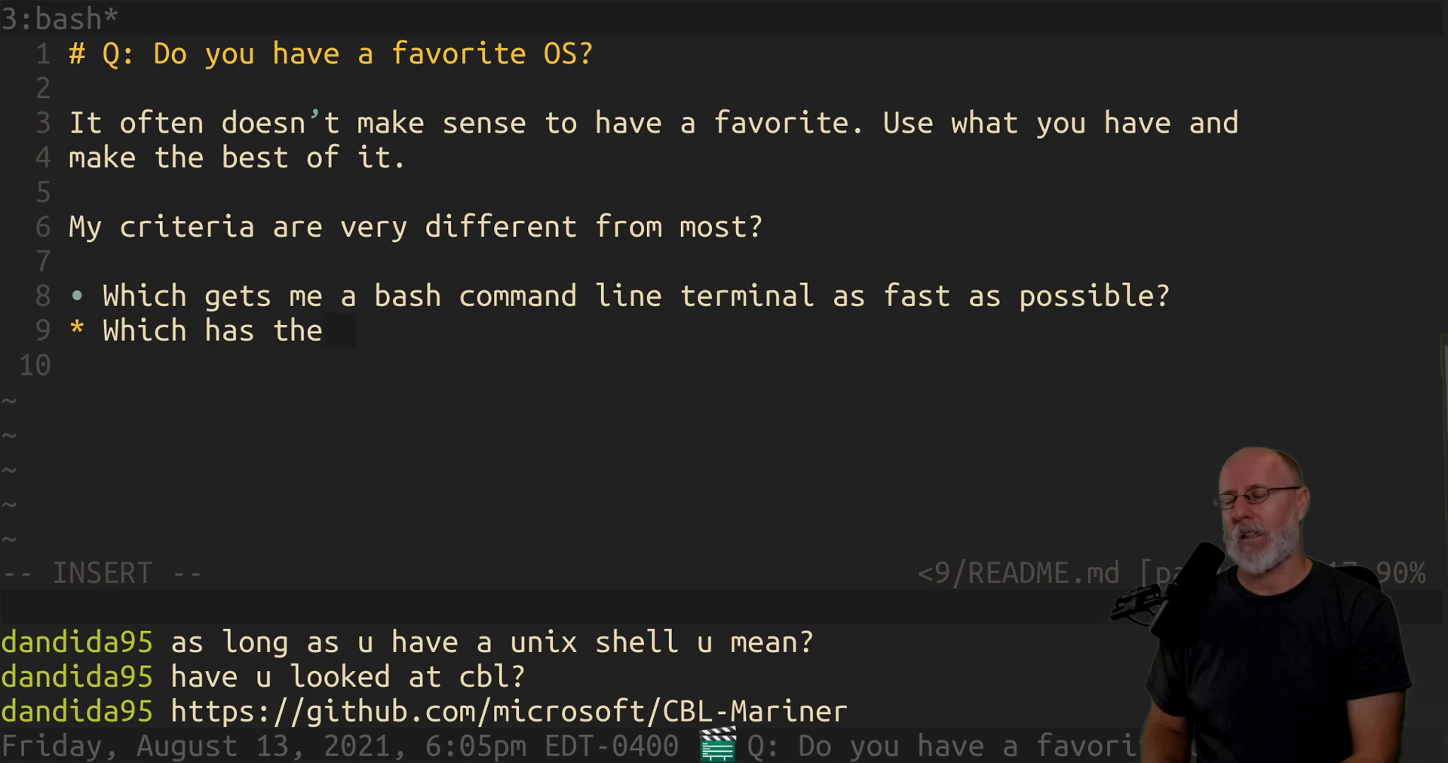
{"action": "type", "text": "easiest and mo"}
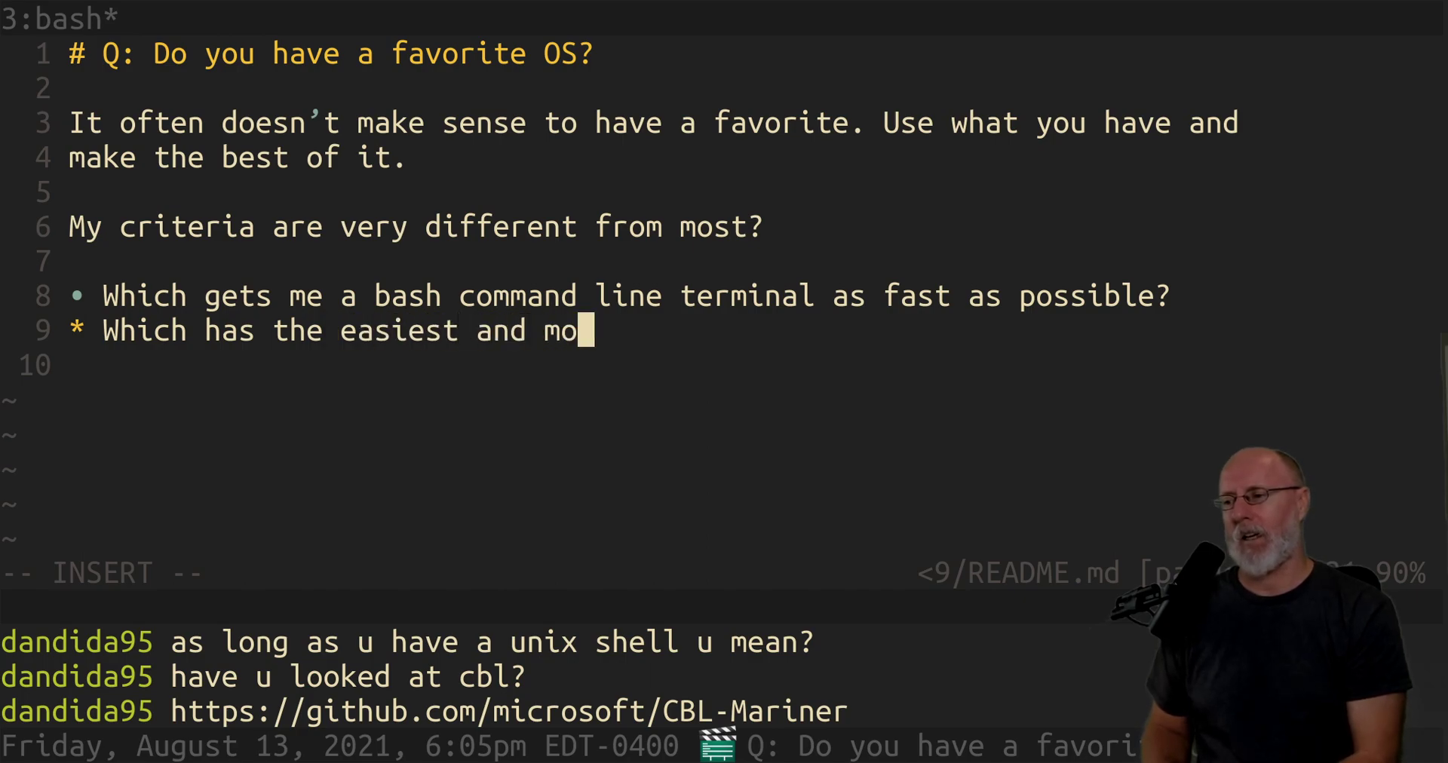
{"action": "type", "text": "st "}
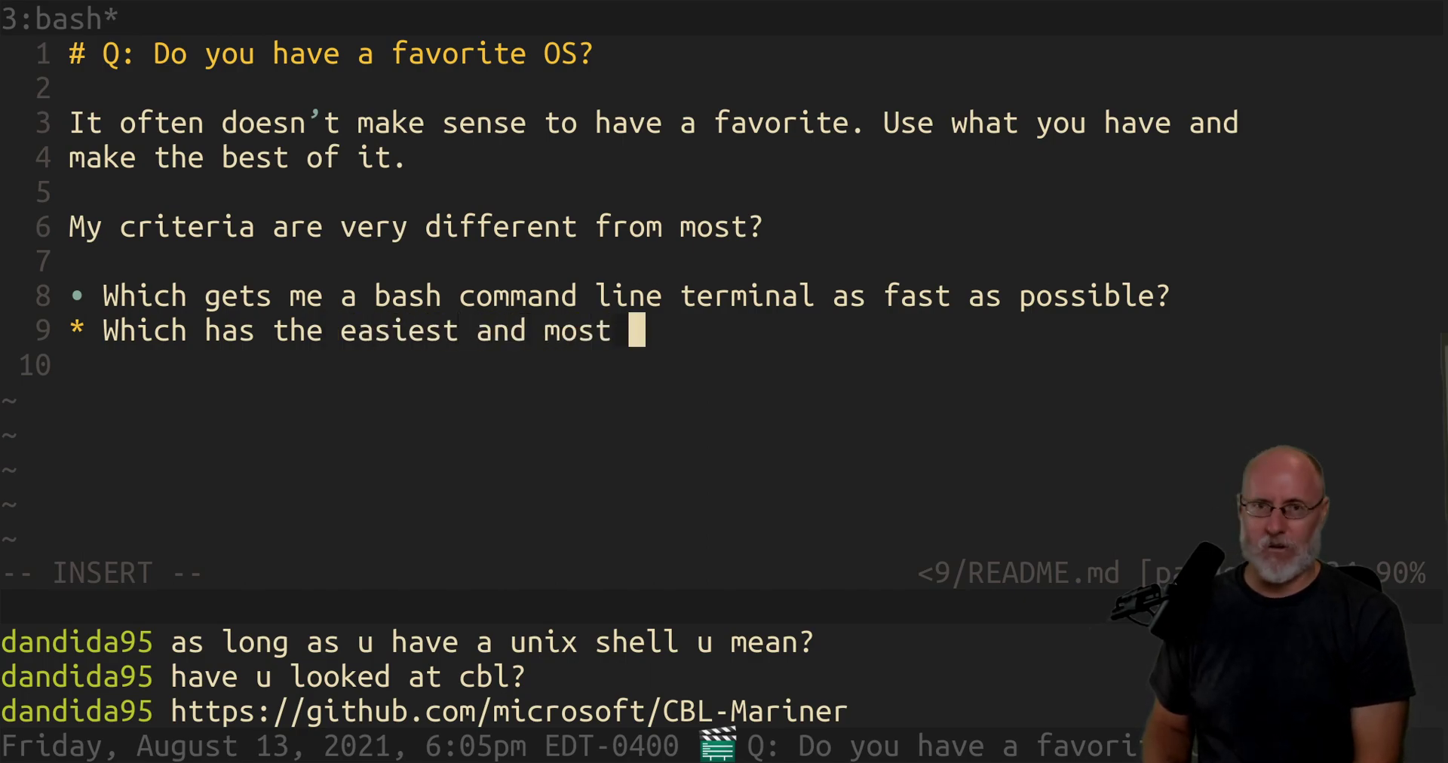
{"action": "type", "text": "used packagement ma"}
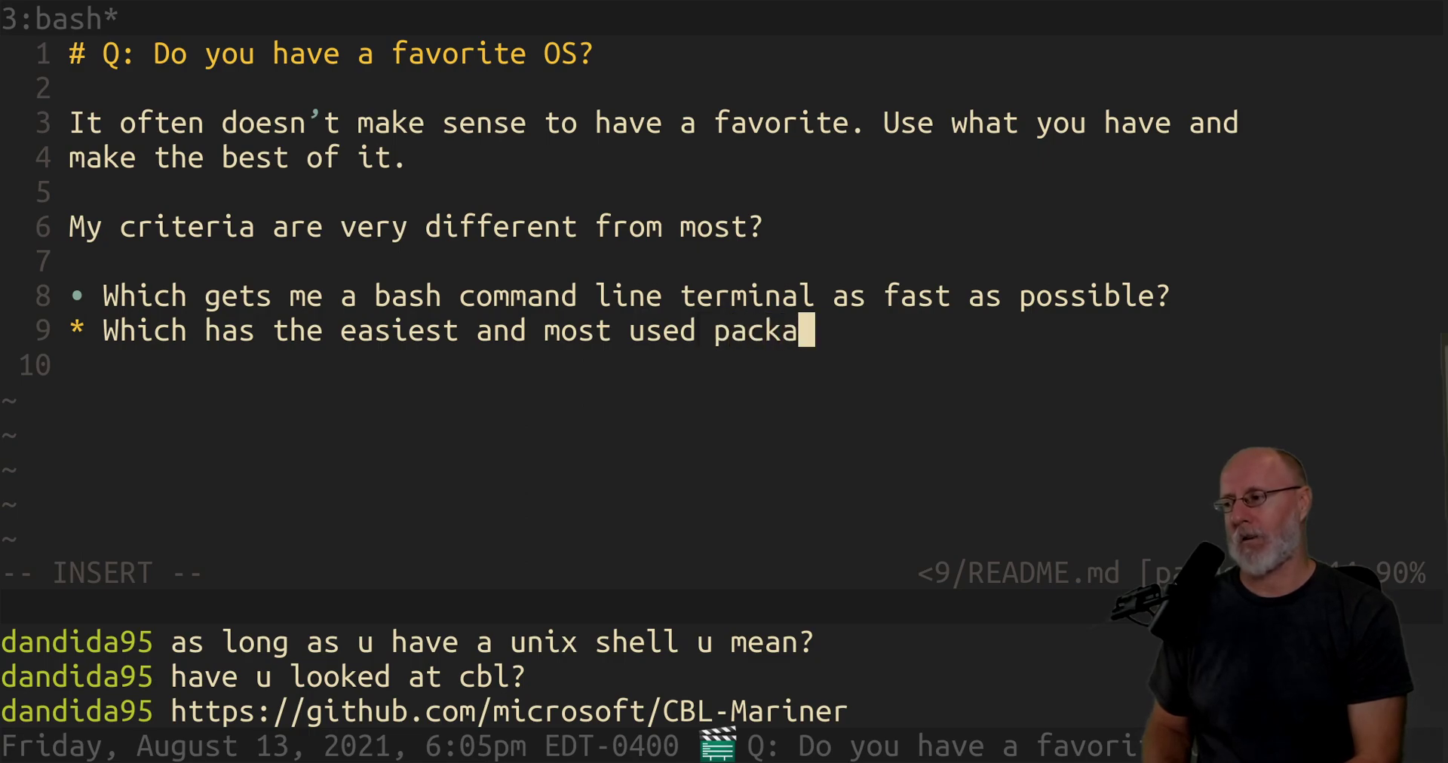
{"action": "key", "text": "BackSpace"}
{"action": "key", "text": "BackSpace"}
{"action": "key", "text": "BackSpace"}
{"action": "key", "text": "BackSpace"}
{"action": "key", "text": "BackSpace"}
{"action": "key", "text": "BackSpace"}
{"action": "key", "text": "BackSpace"}
{"action": "key", "text": "BackSpace"}
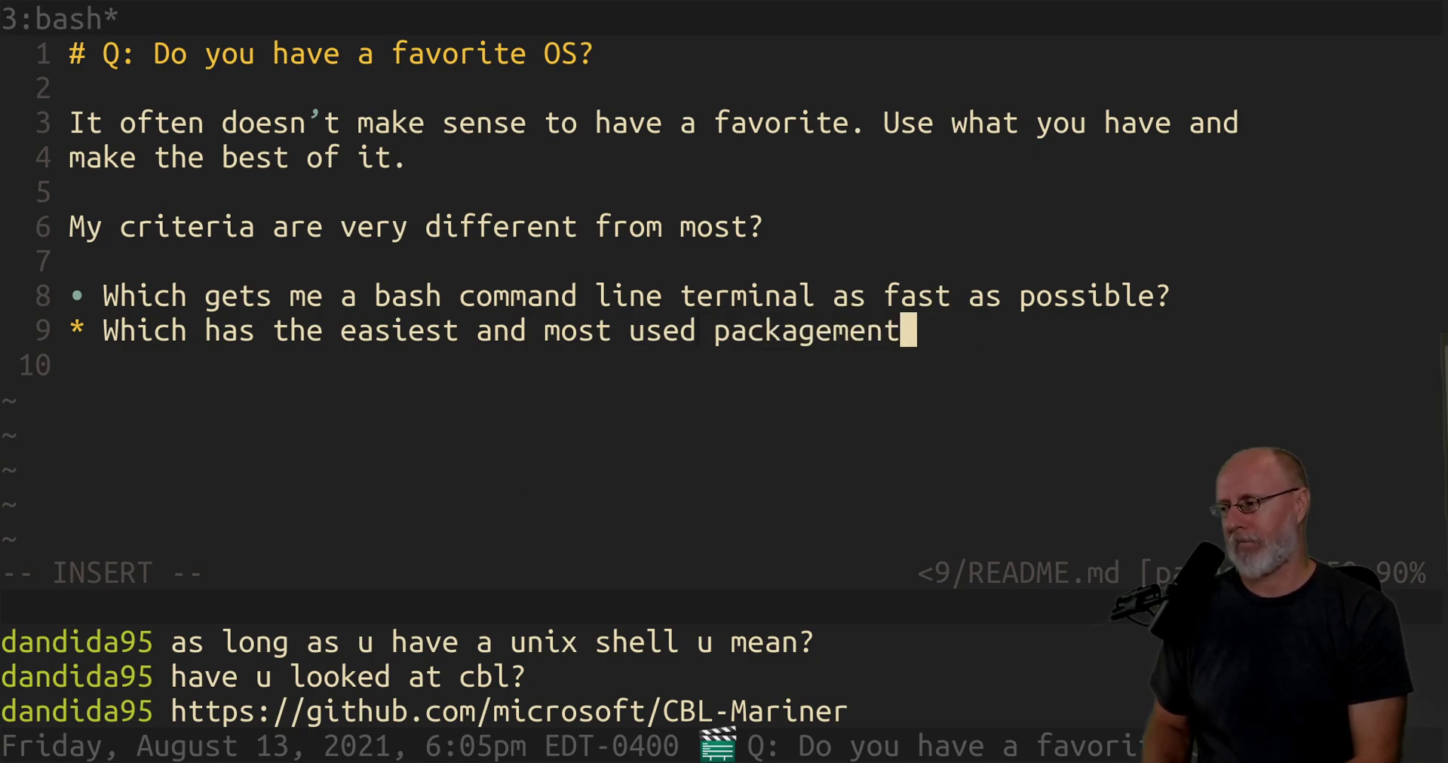
{"action": "type", "text": "em"}
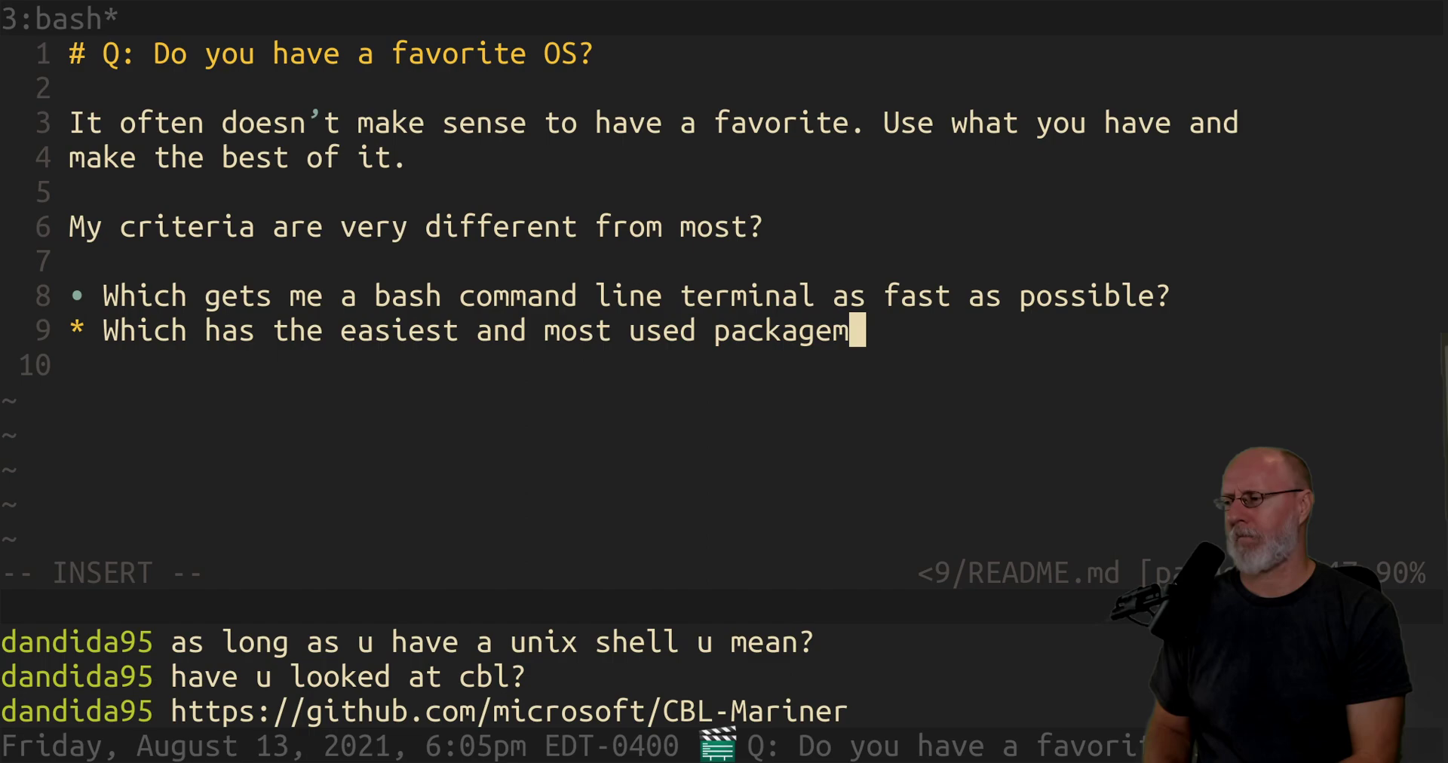
{"action": "key", "text": "BackSpace"}
{"action": "type", "text": "management?"}
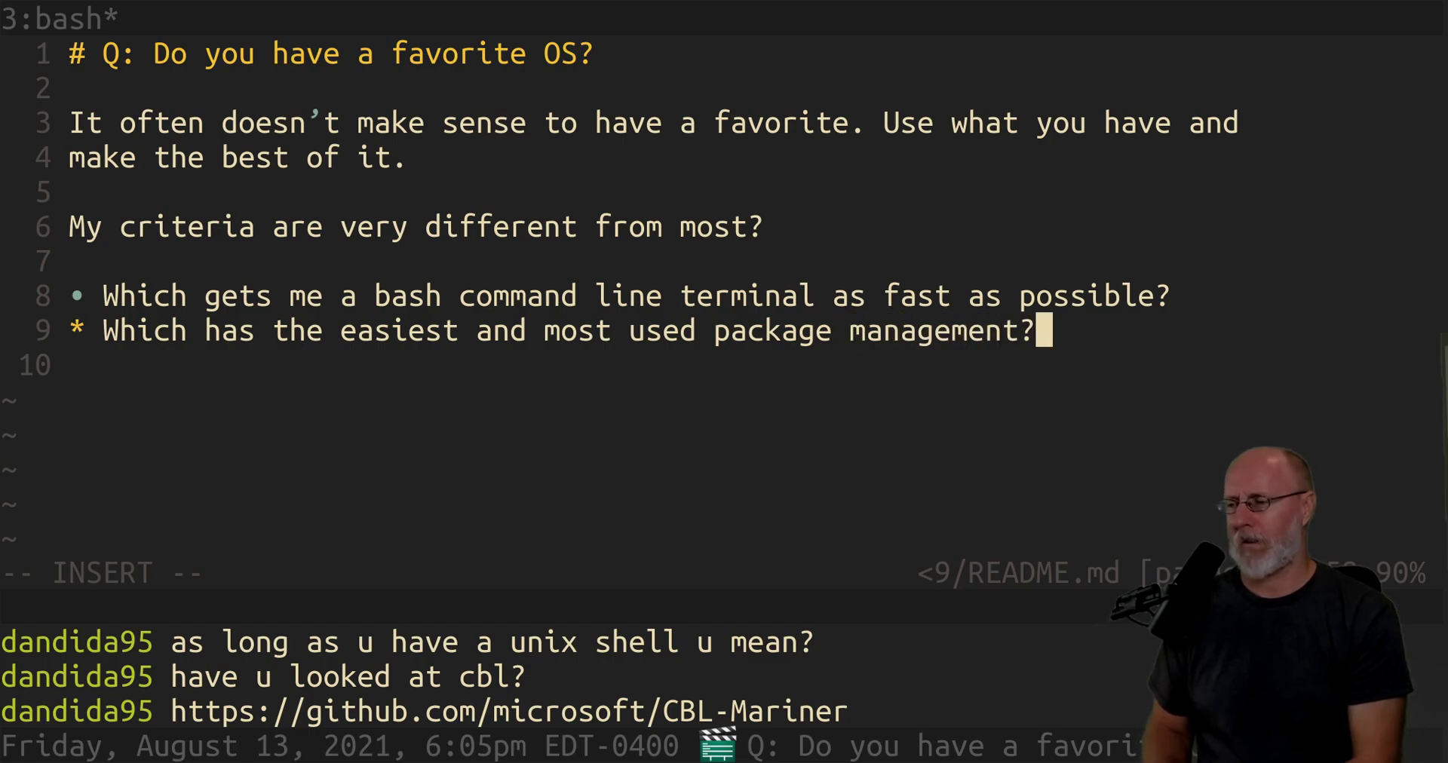
{"action": "key", "text": "Escape"}
- Add the heading 'No longer criteria *for me*:' with the bullet 'Which has the best community?'
{"action": "key", "text": "j"}
{"action": "key", "text": "i"}
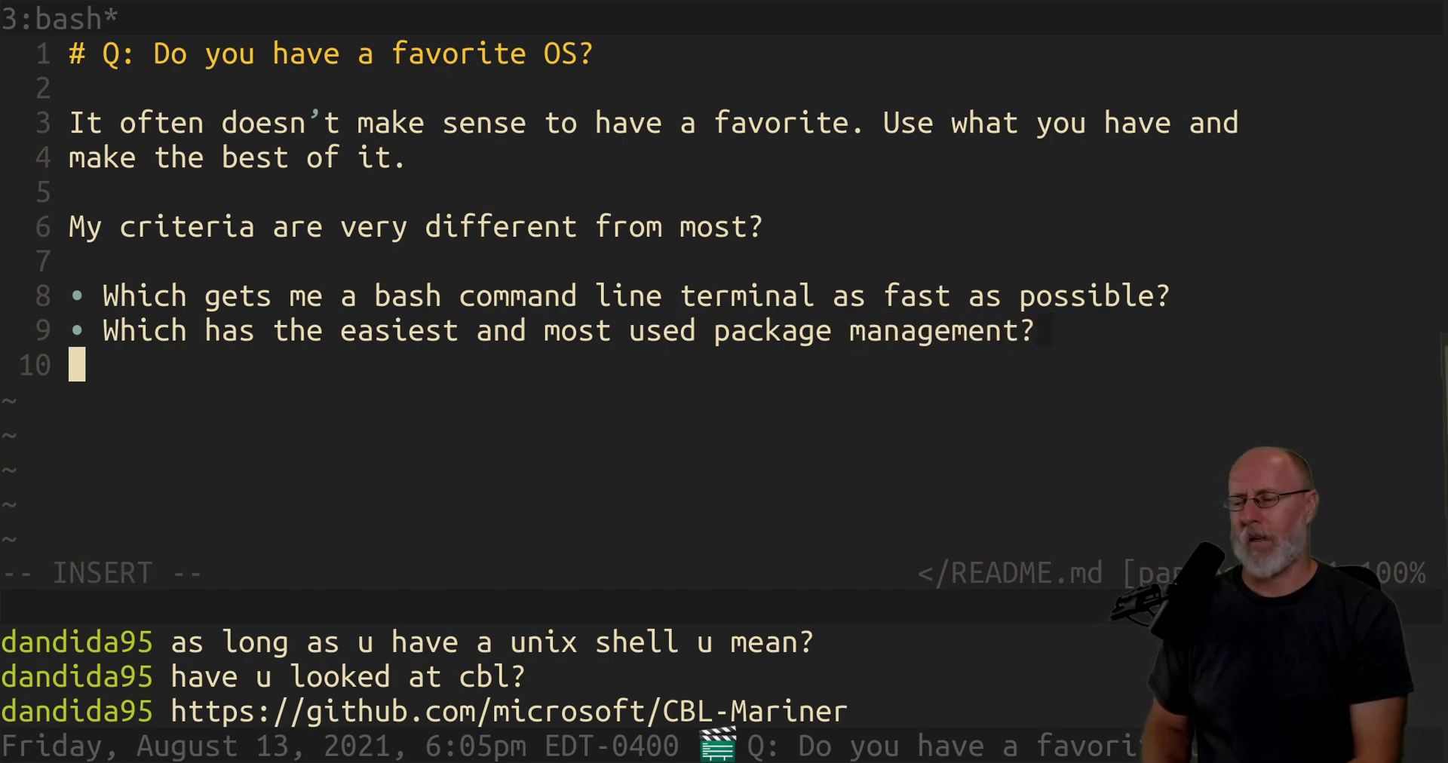
{"action": "key", "text": "Return"}
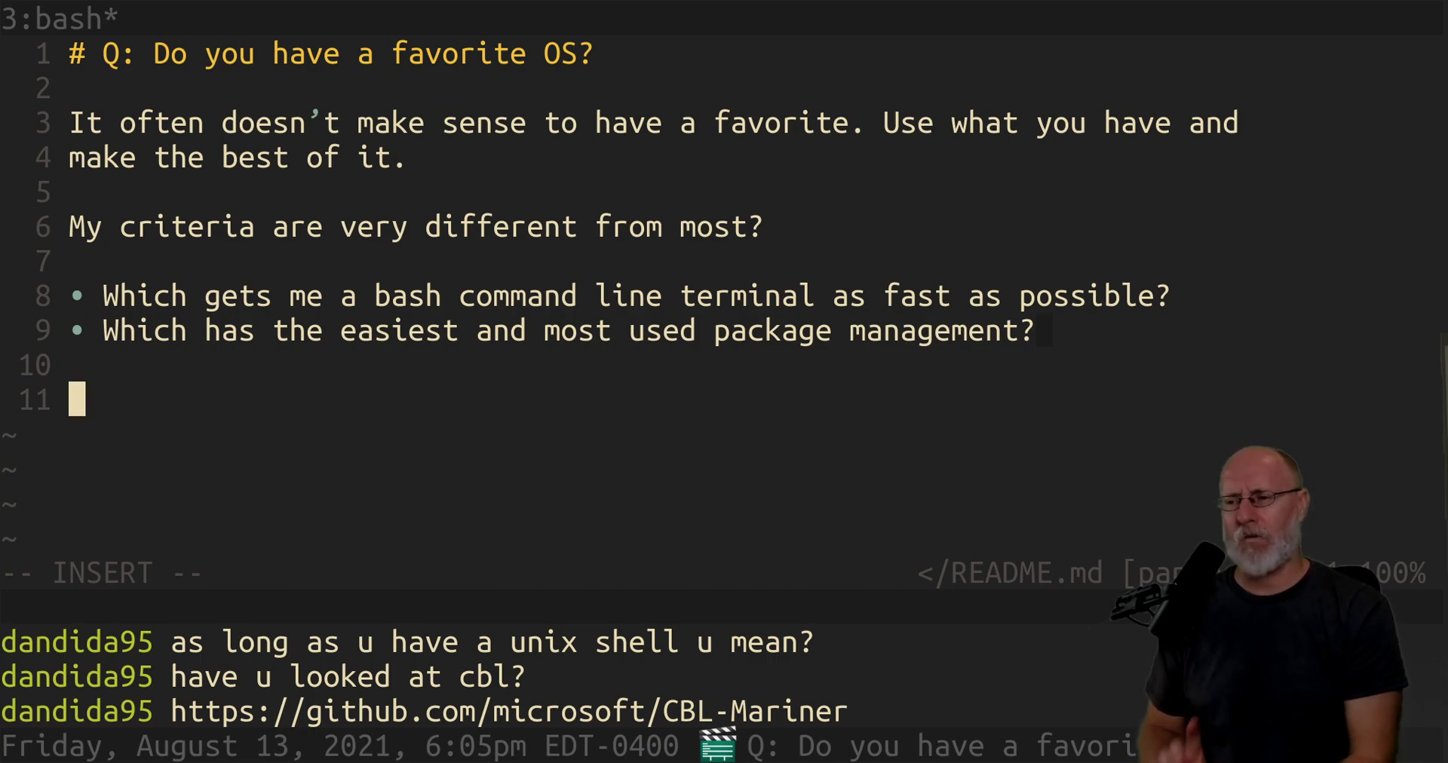
{"action": "type", "text": "No"}
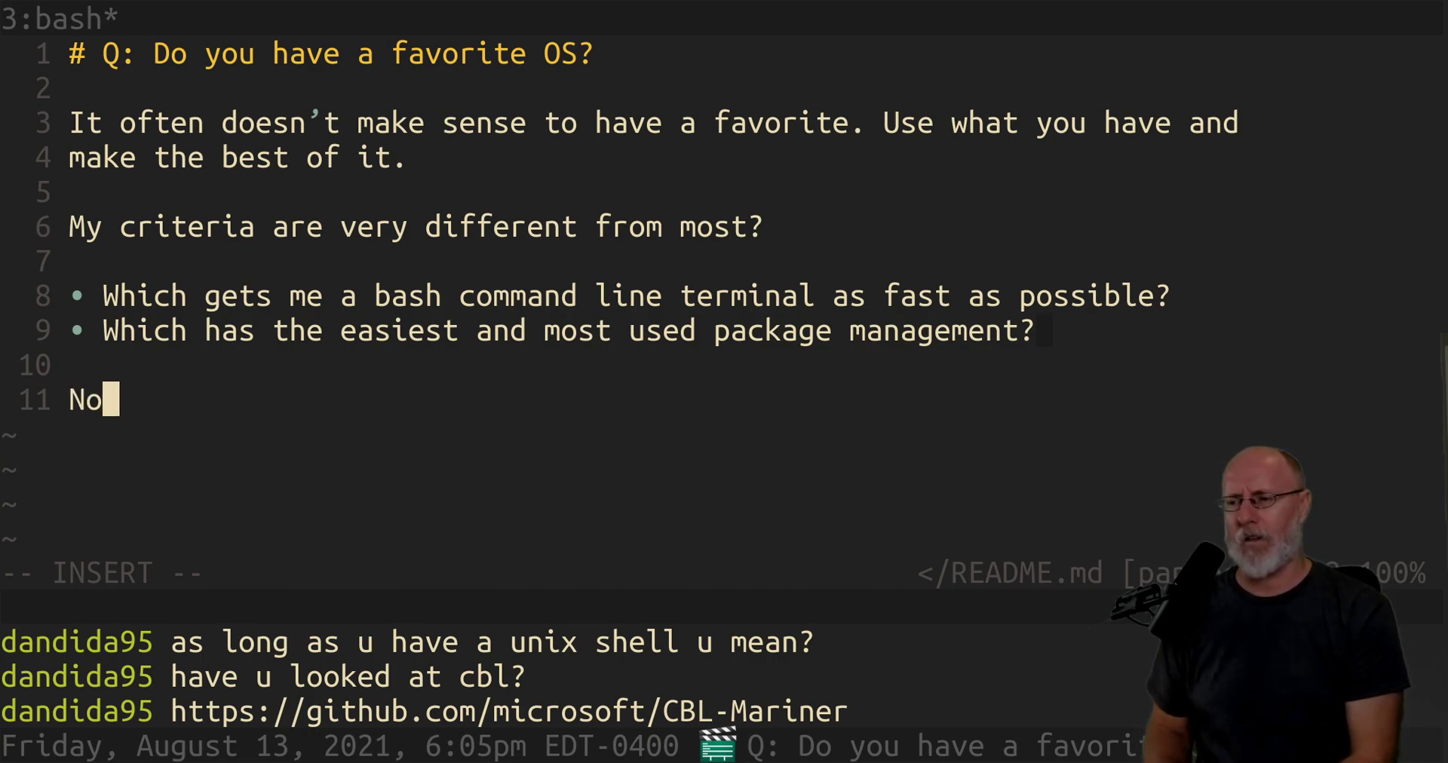
{"action": "type", "text": " longer criteri"}
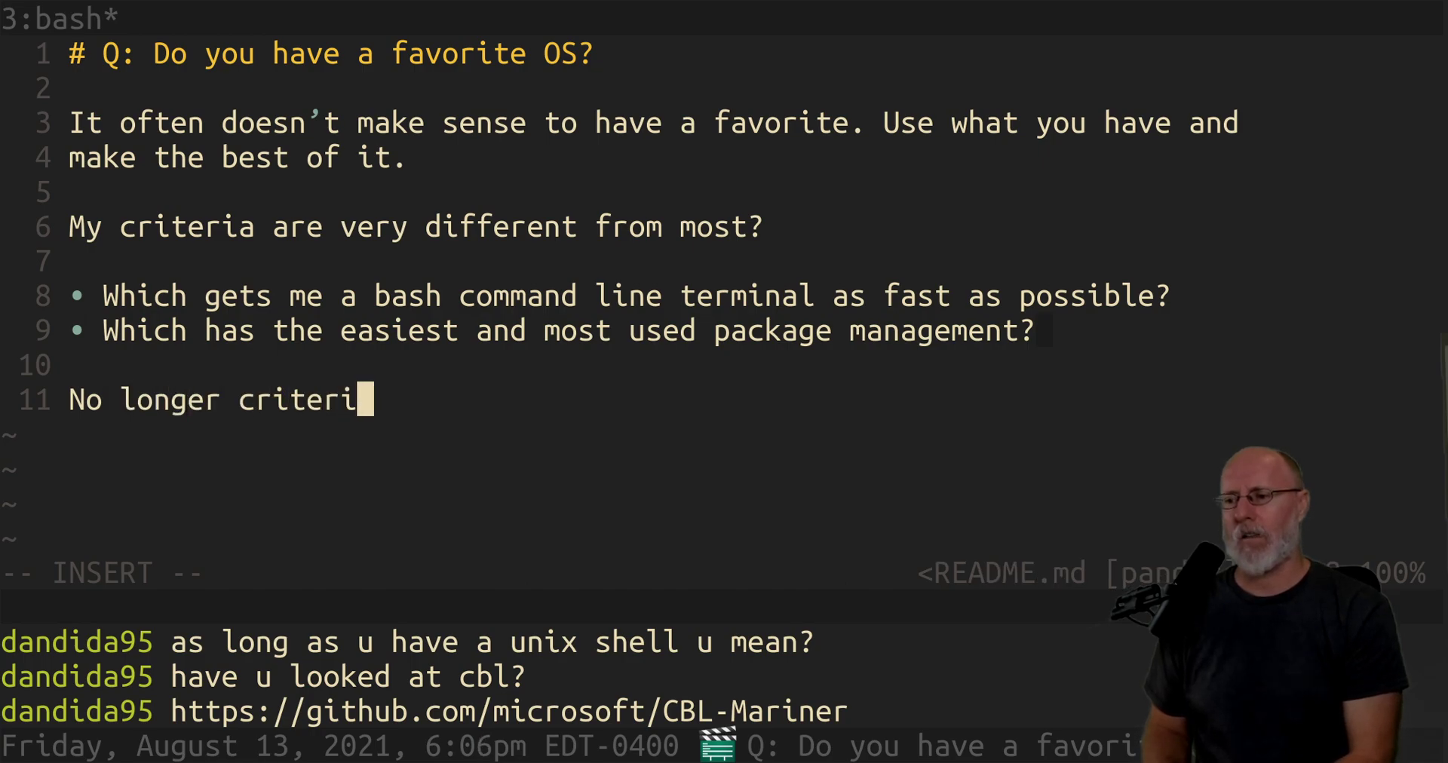
{"action": "type", "text": "a *f"}
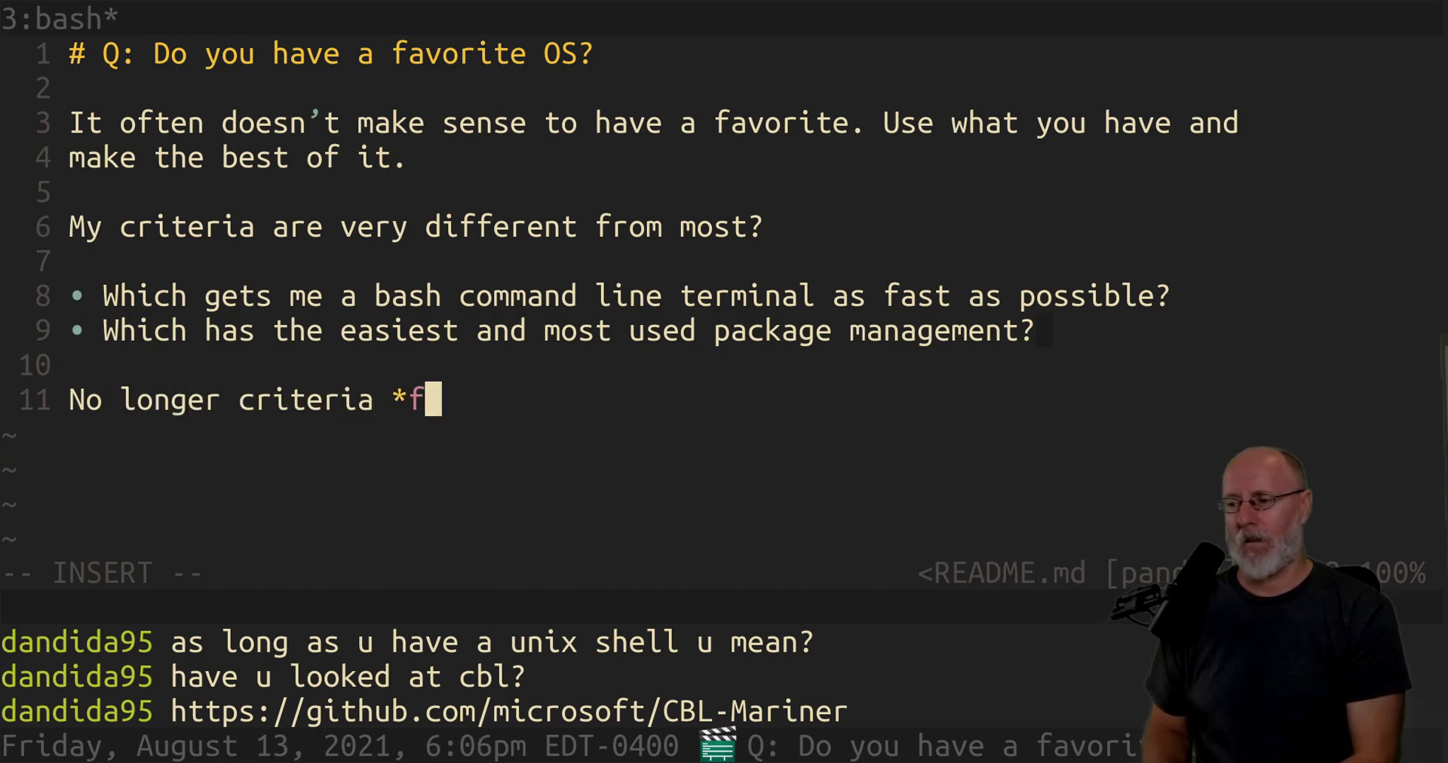
{"action": "type", "text": "or me*:"}
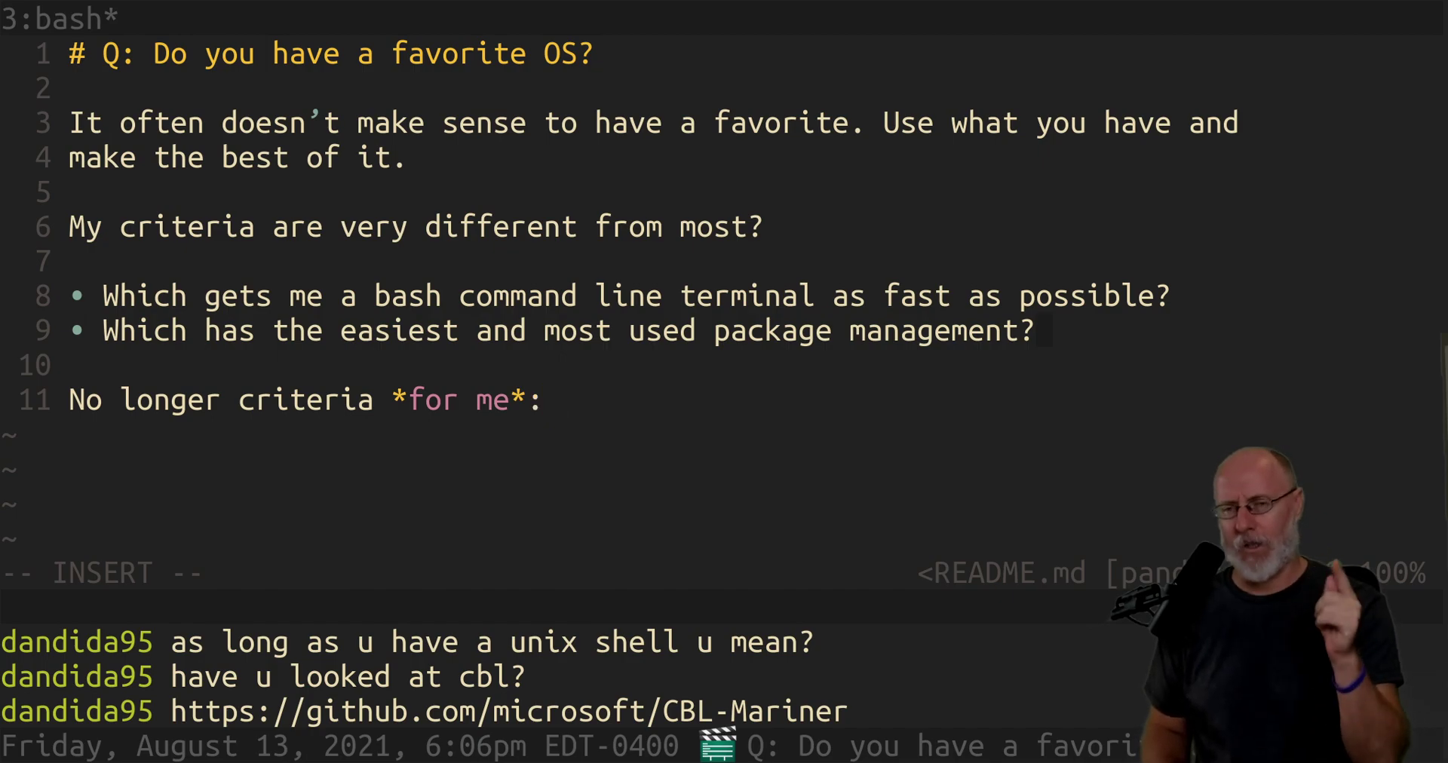
{"action": "key", "text": "Return"}
{"action": "key", "text": "Return"}
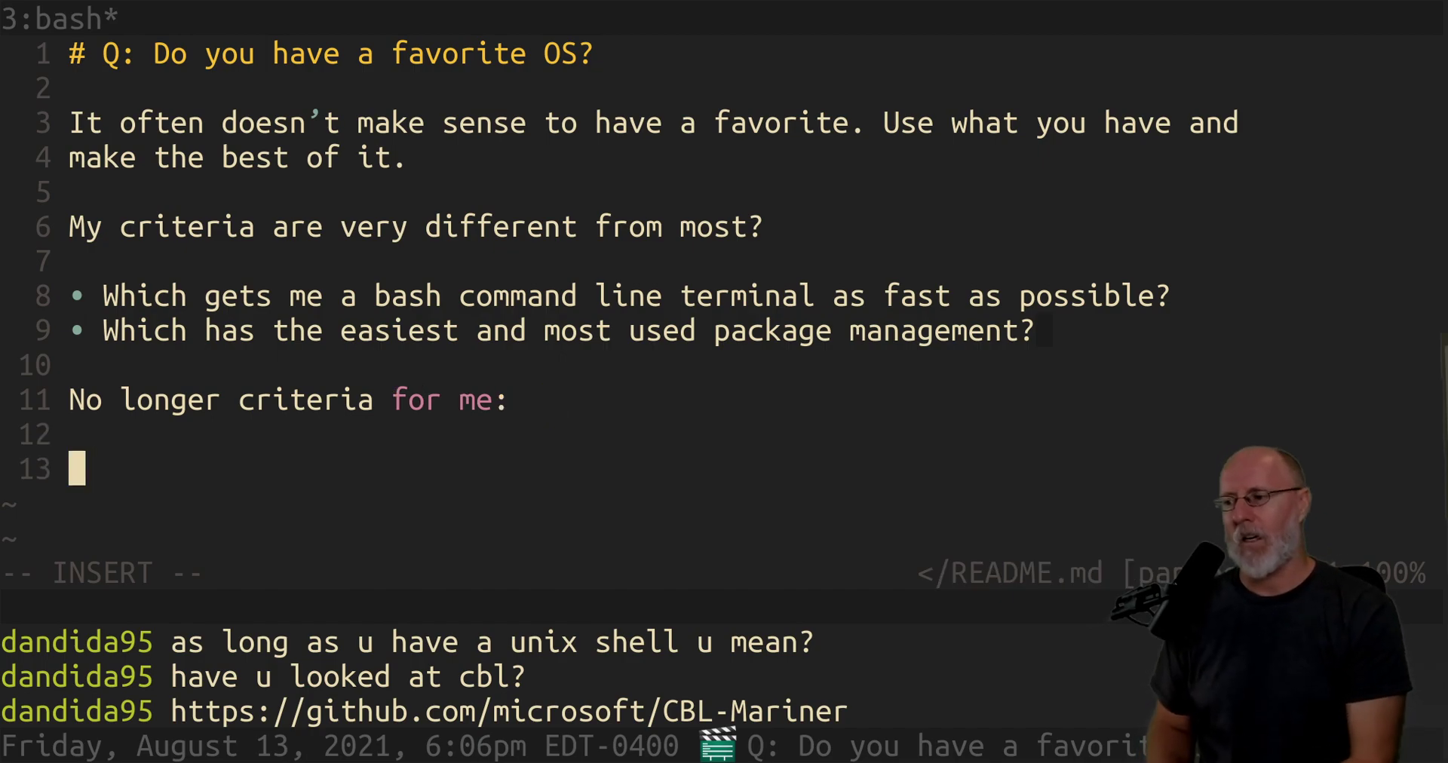
{"action": "type", "text": "* Which "}
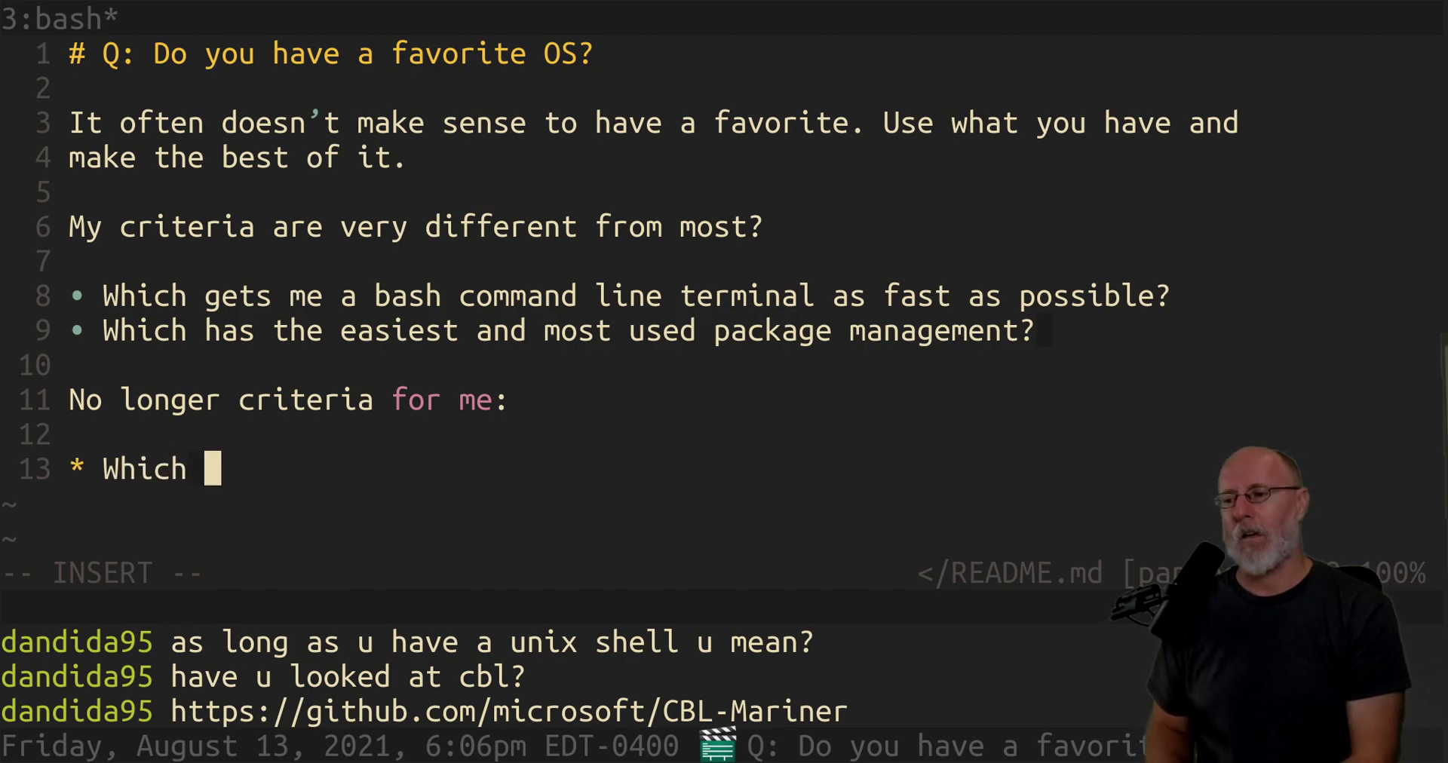
{"action": "type", "text": "has "}
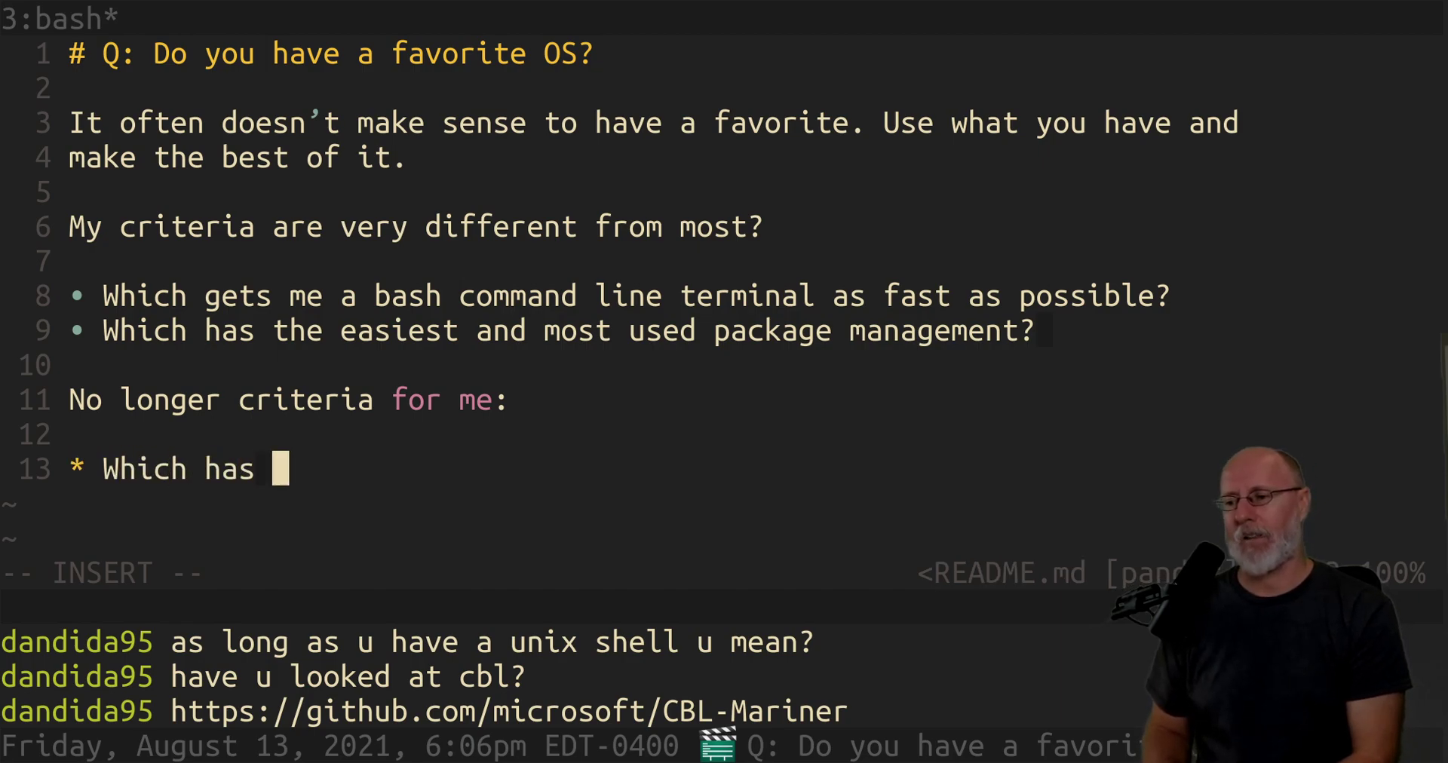
{"action": "type", "text": "the best commu"}
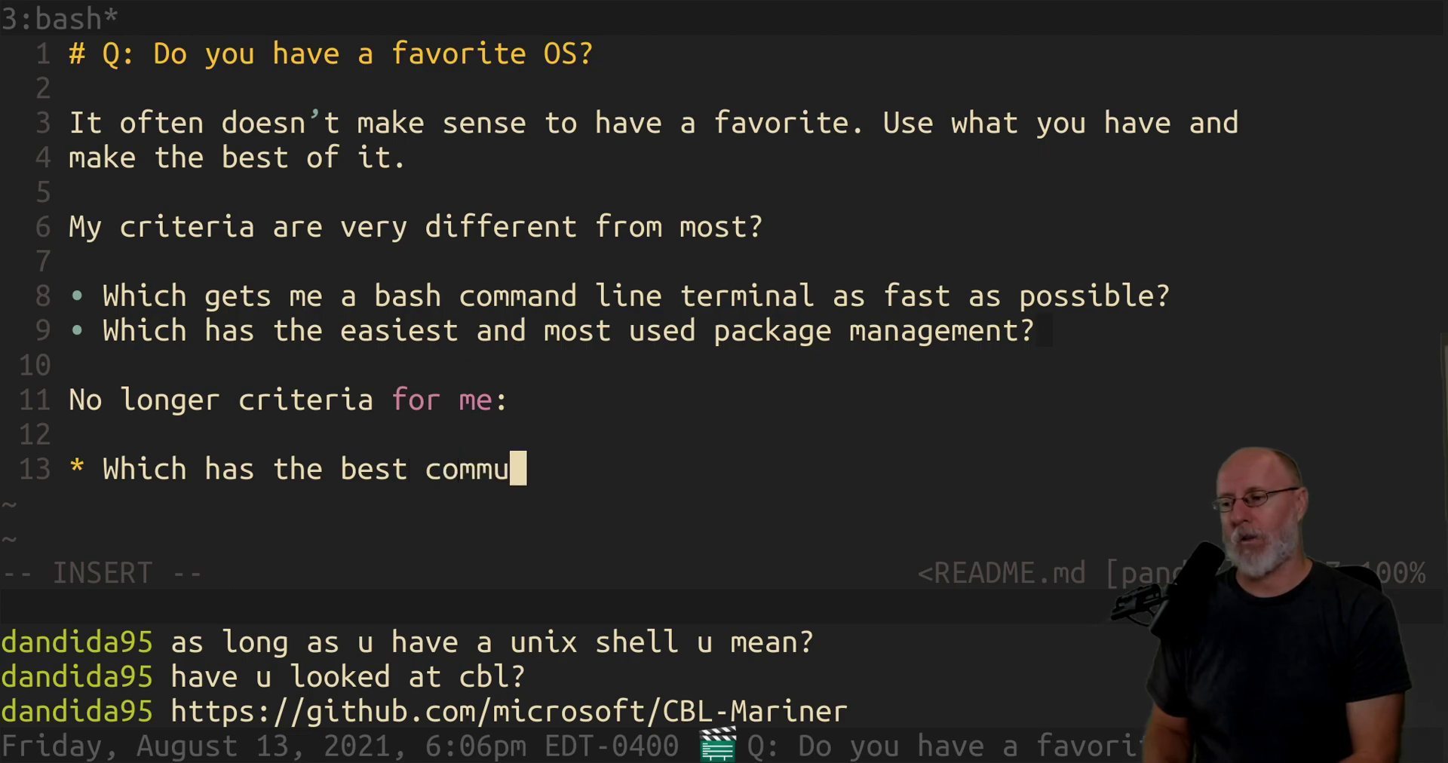
{"action": "type", "text": "nity?"}
{"action": "key", "text": "Return"}
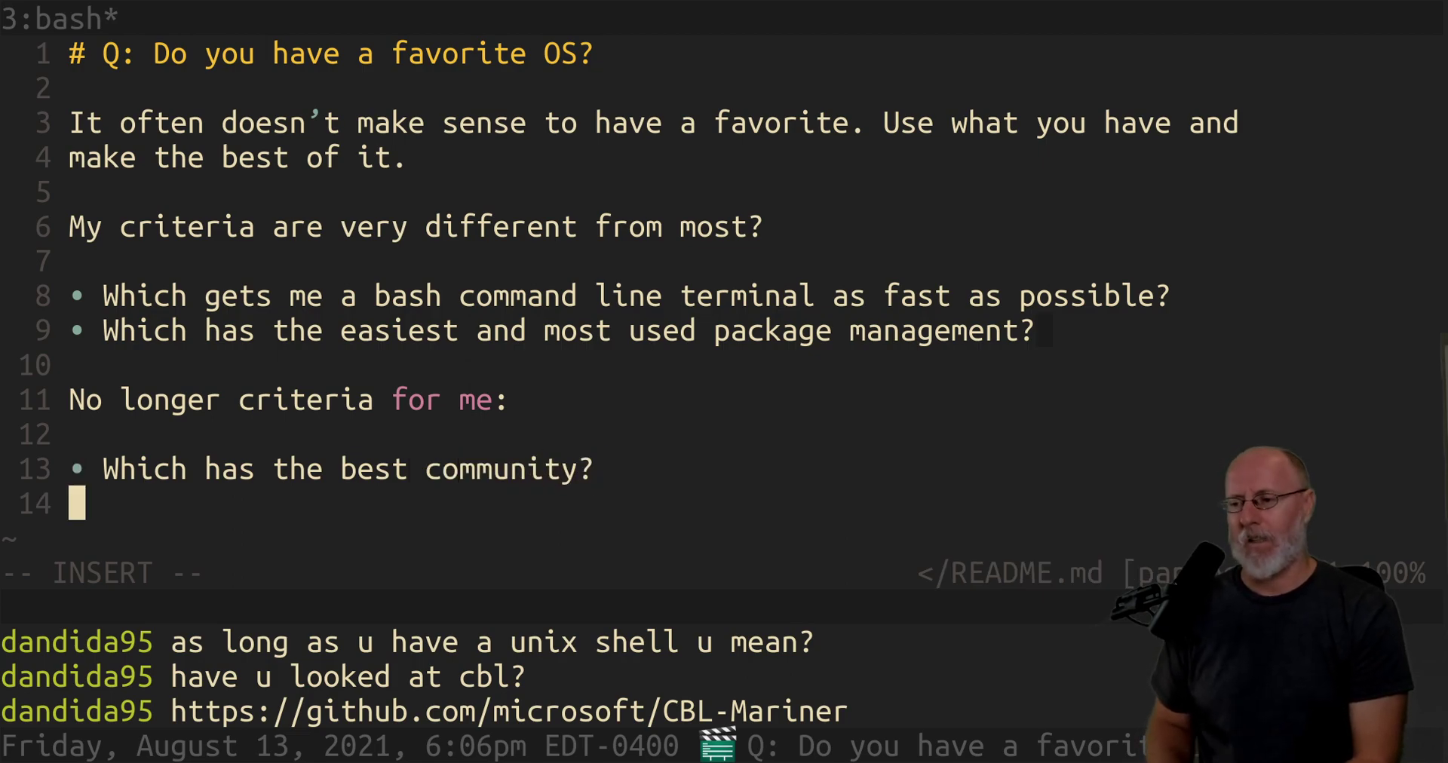
{"action": "type", "text": "* Which"}
{"action": "key", "text": "BackSpace"}
{"action": "key", "text": "BackSpace"}
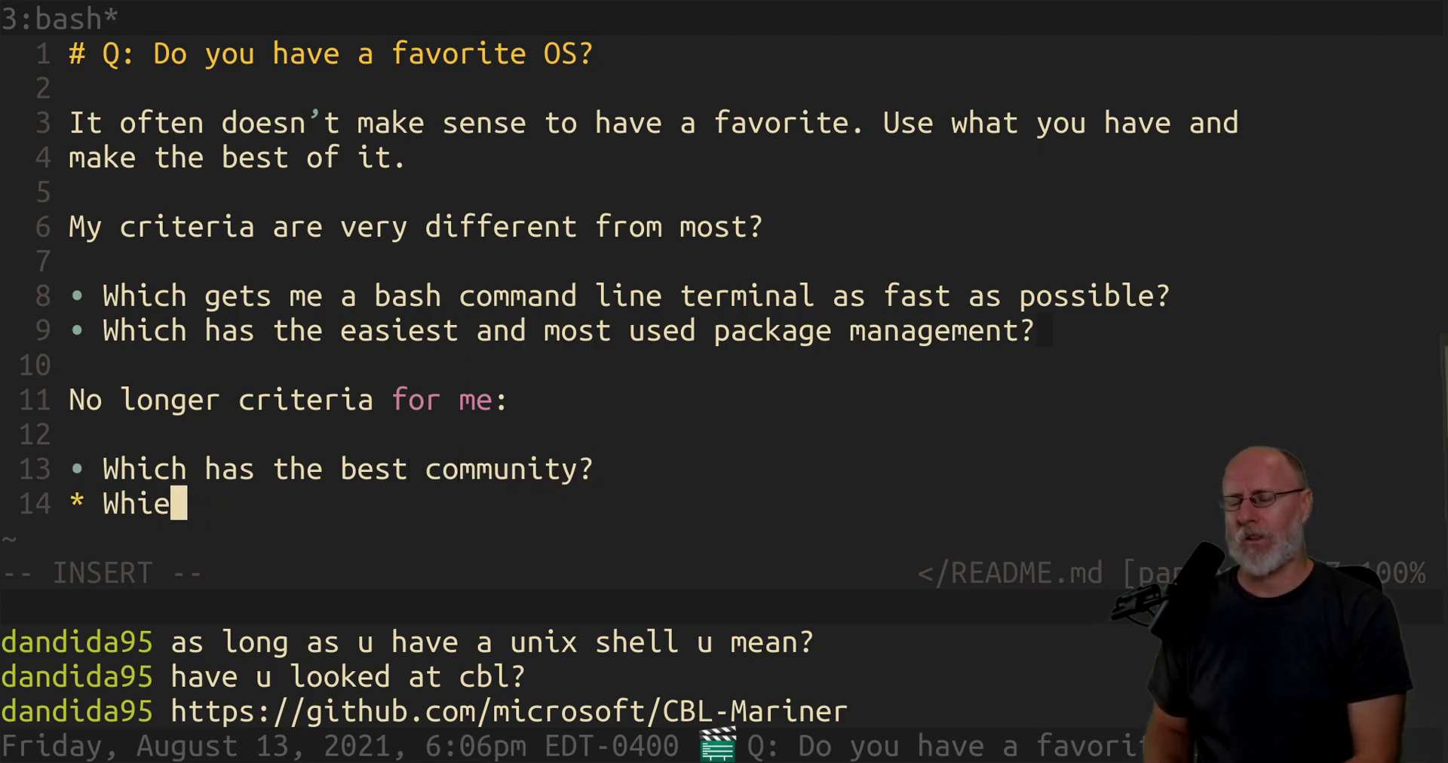
{"action": "type", "text": "h has"}
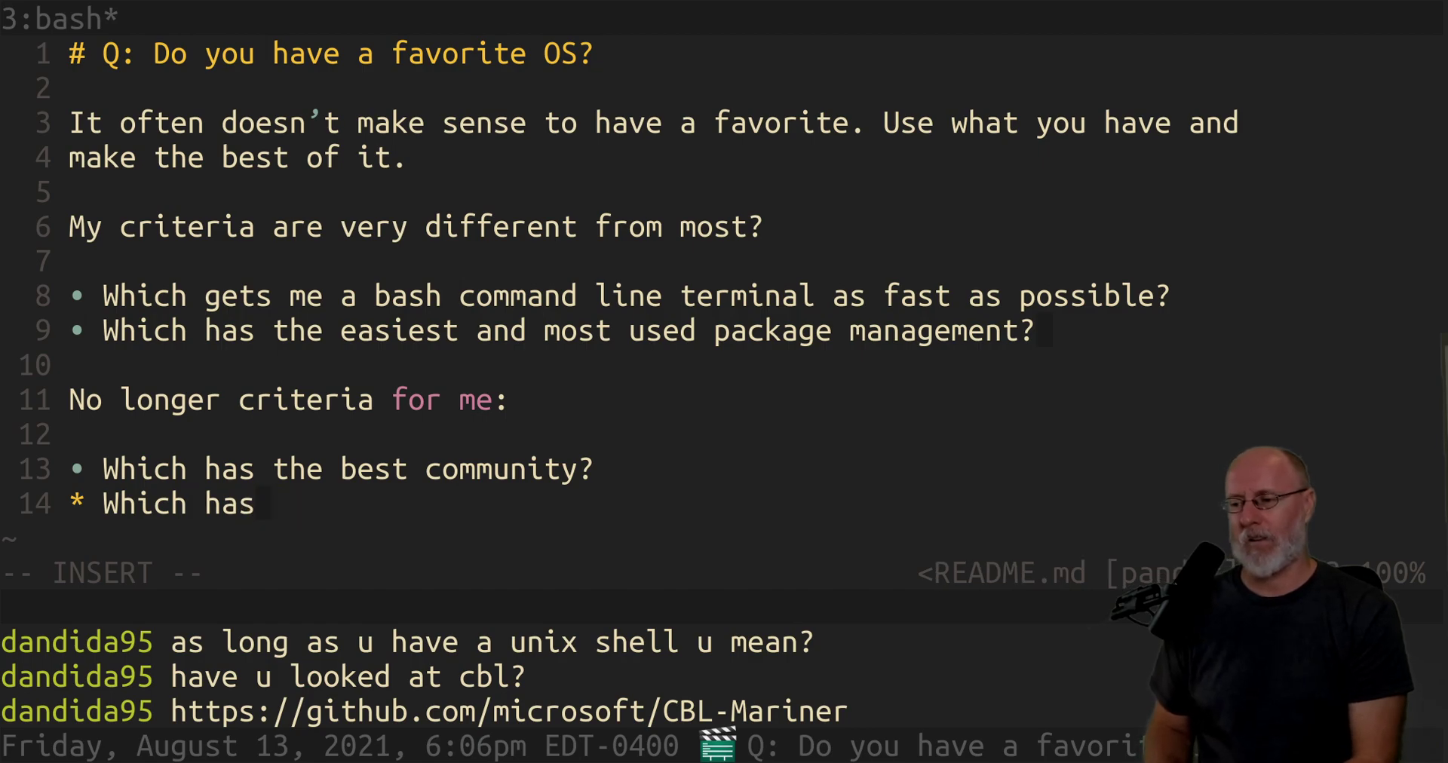
- Add a third criterion asking which has the most ethical FOSS main sponsors, and save
{"action": "key", "text": "Up"}
{"action": "key", "text": "Up"}
{"action": "key", "text": "Up"}
{"action": "key", "text": "Up"}
{"action": "key", "text": "Up"}
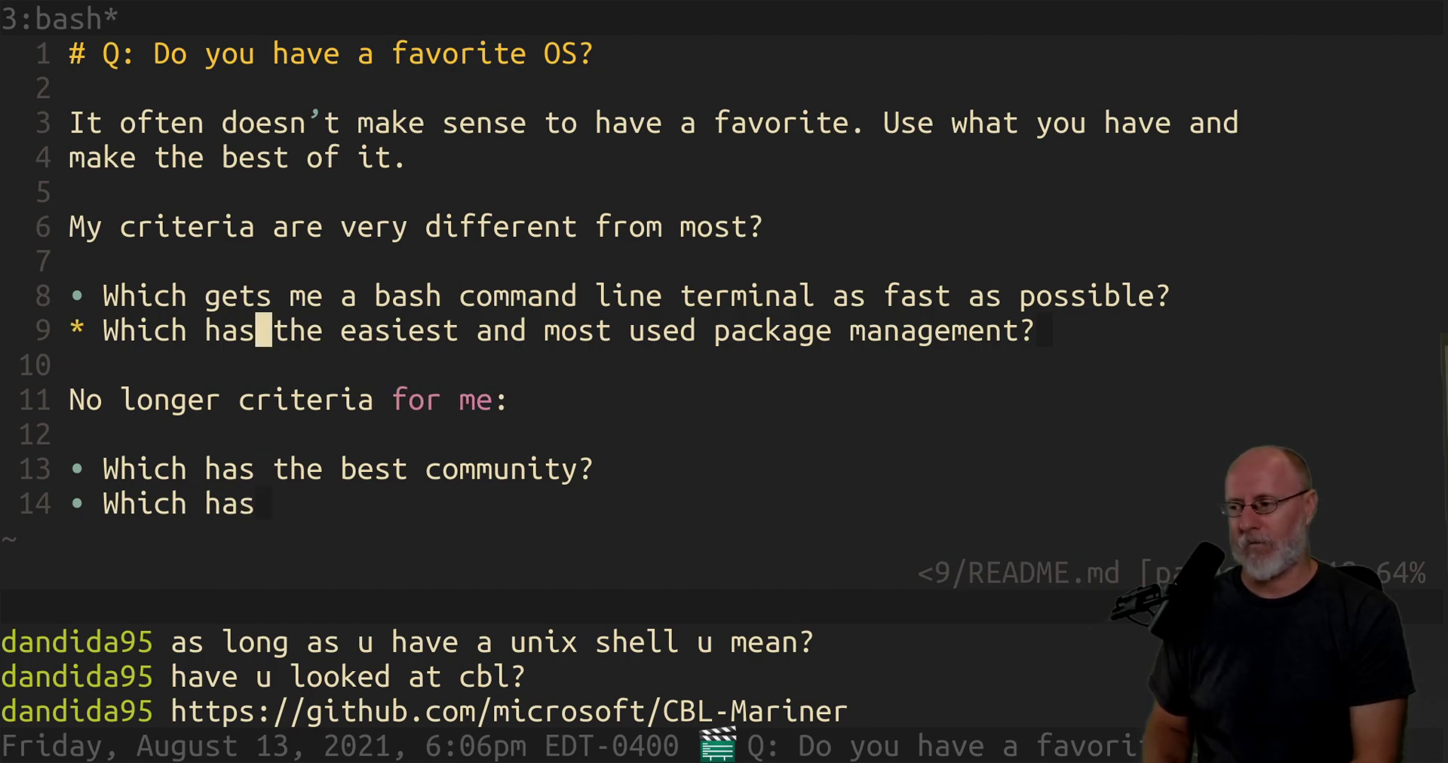
{"action": "key", "text": "Escape"}
{"action": "type", "text": "o* Which ha"}
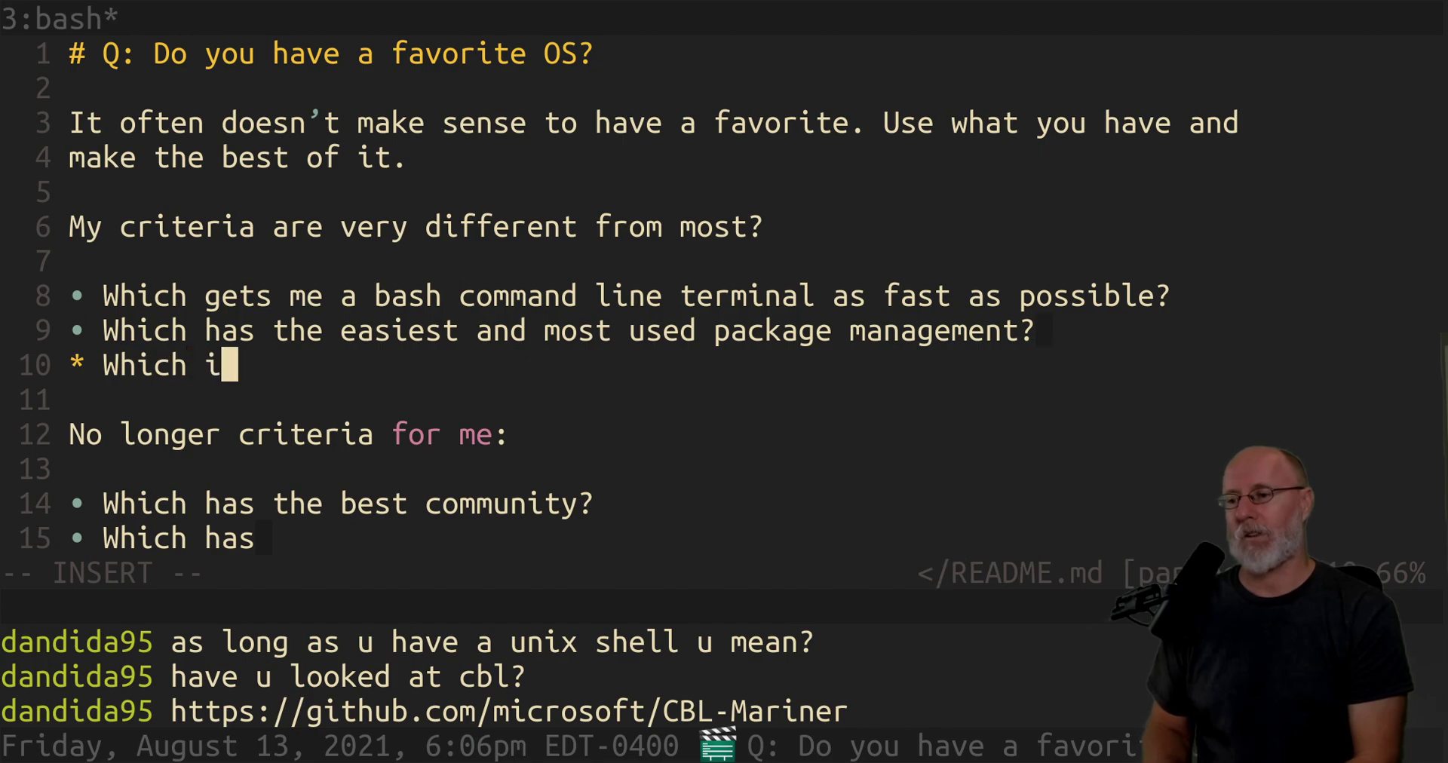
{"action": "type", "text": "s the most e"}
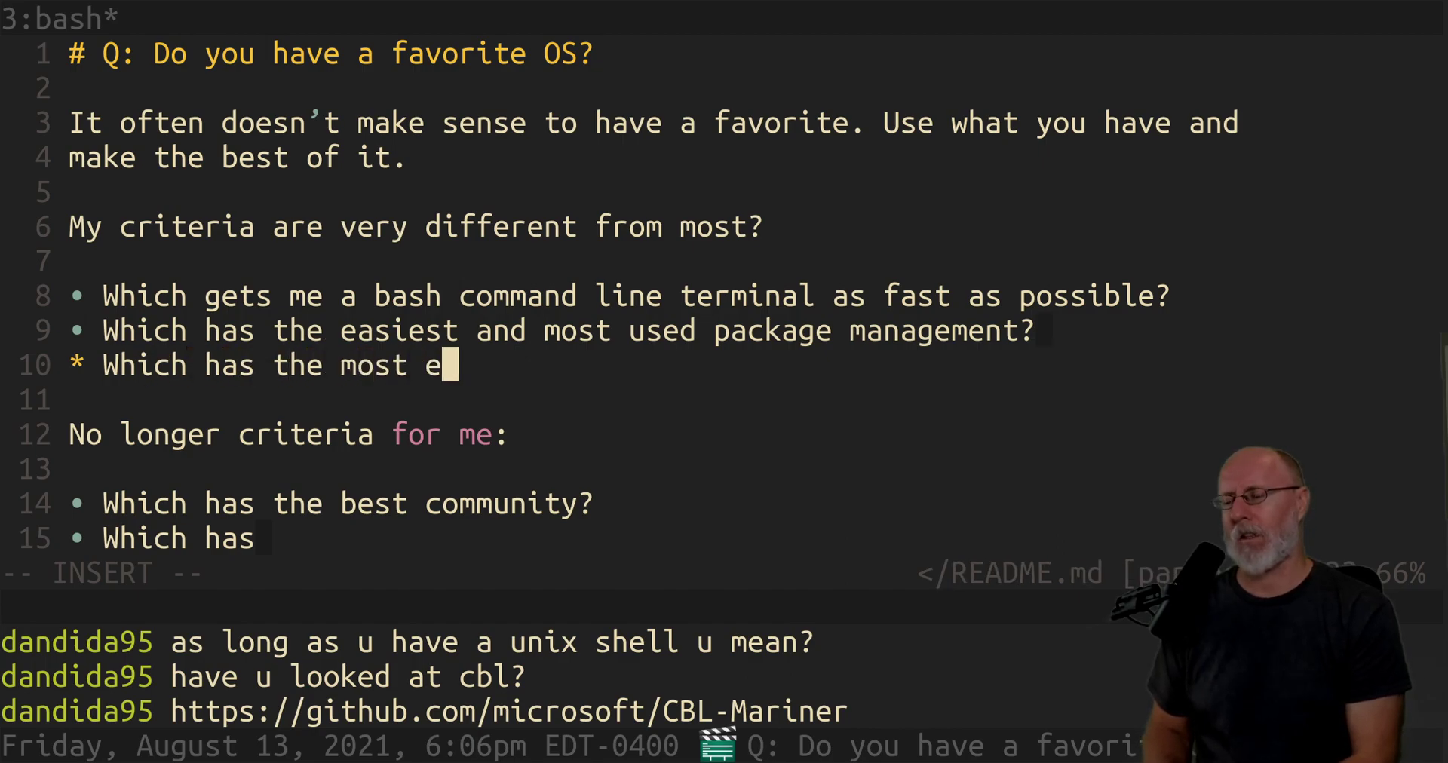
{"action": "type", "text": "thical main spo"}
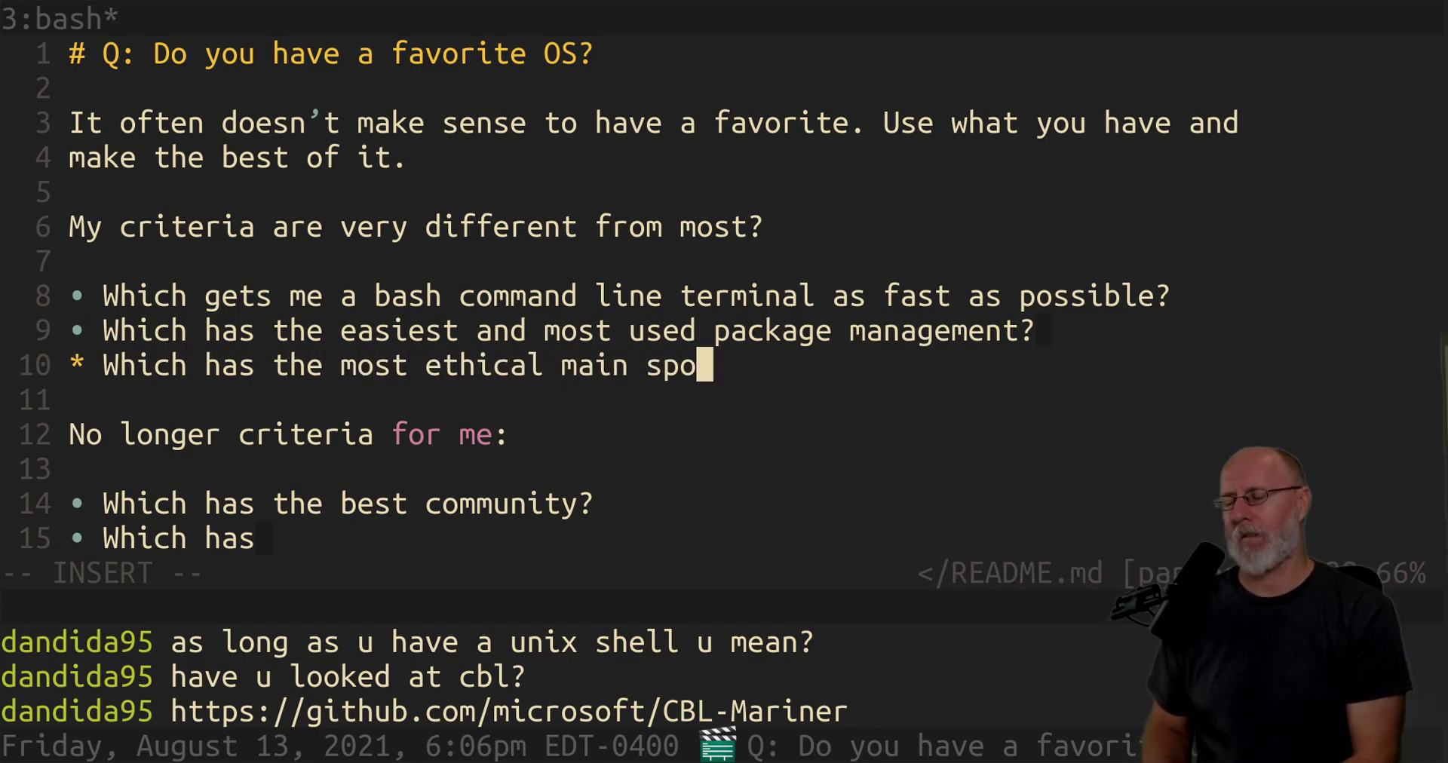
{"action": "type", "text": "nsors?"}
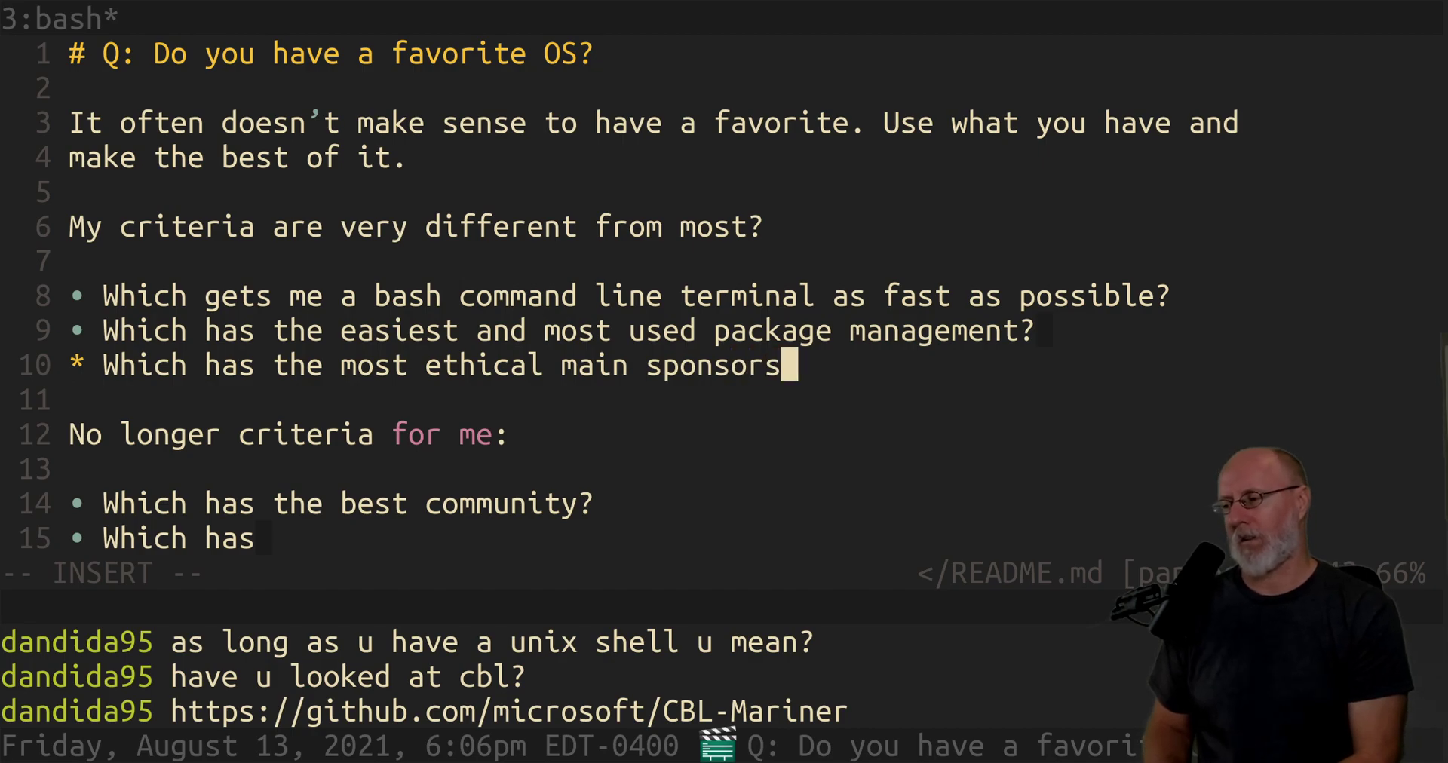
{"action": "key", "text": "Escape"}
{"action": "type", "text": "biFOSS"}
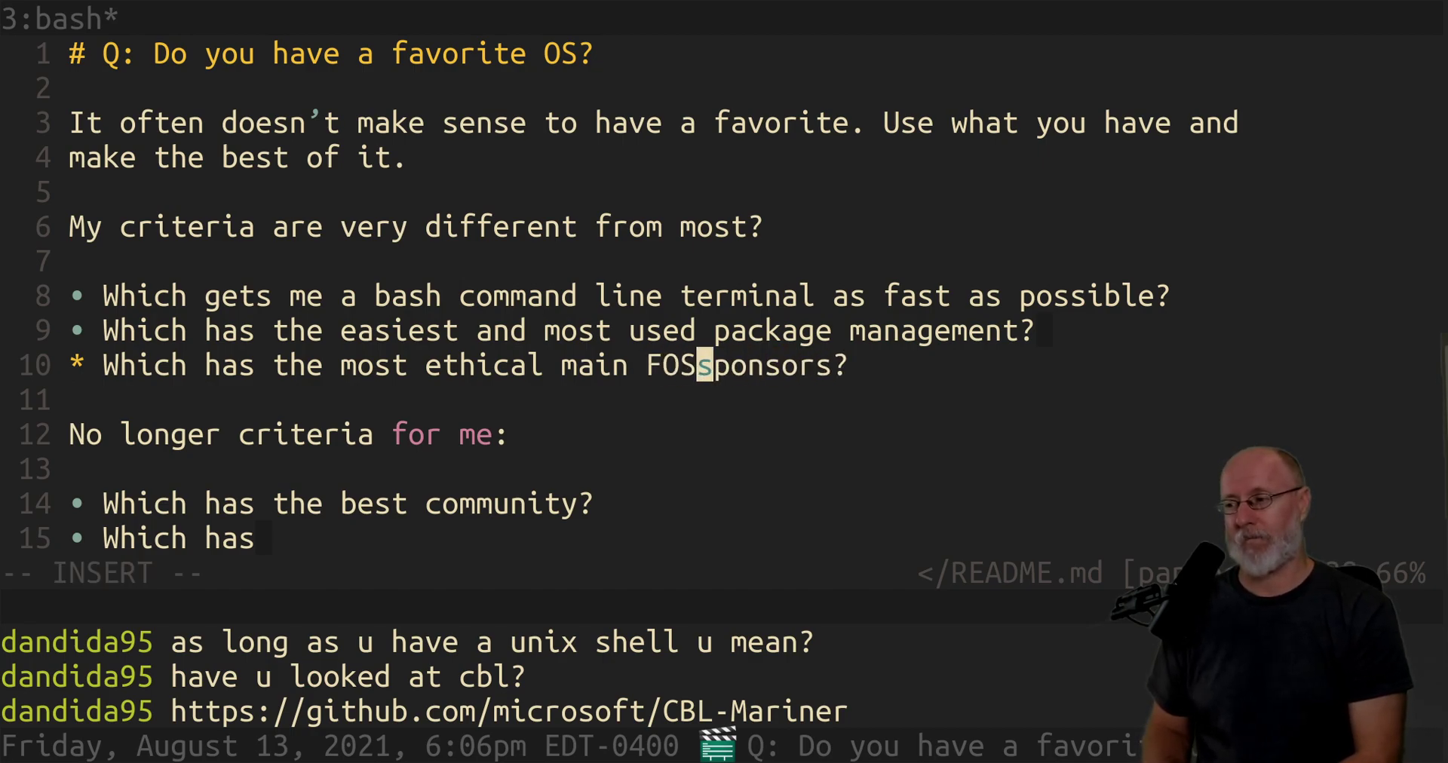
{"action": "key", "text": "Escape"}
{"action": "type", "text": ":w"}
{"action": "key", "text": "Return"}
- Finish the last bullet as 'Which provides the best build environment?'
{"action": "key", "text": "j"}
{"action": "key", "text": "j"}
{"action": "key", "text": "j"}
{"action": "key", "text": "j"}
{"action": "key", "text": "j"}
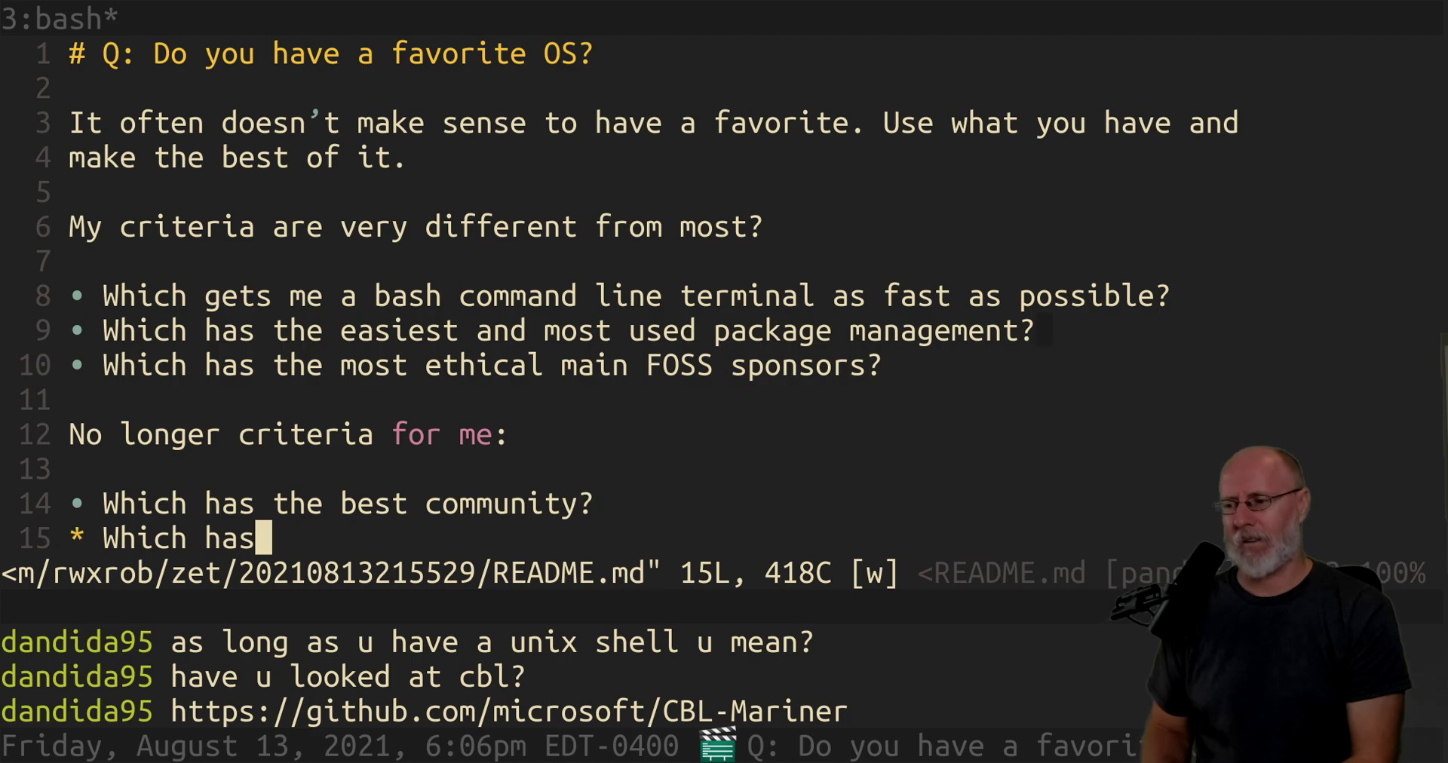
{"action": "key", "text": "A"}
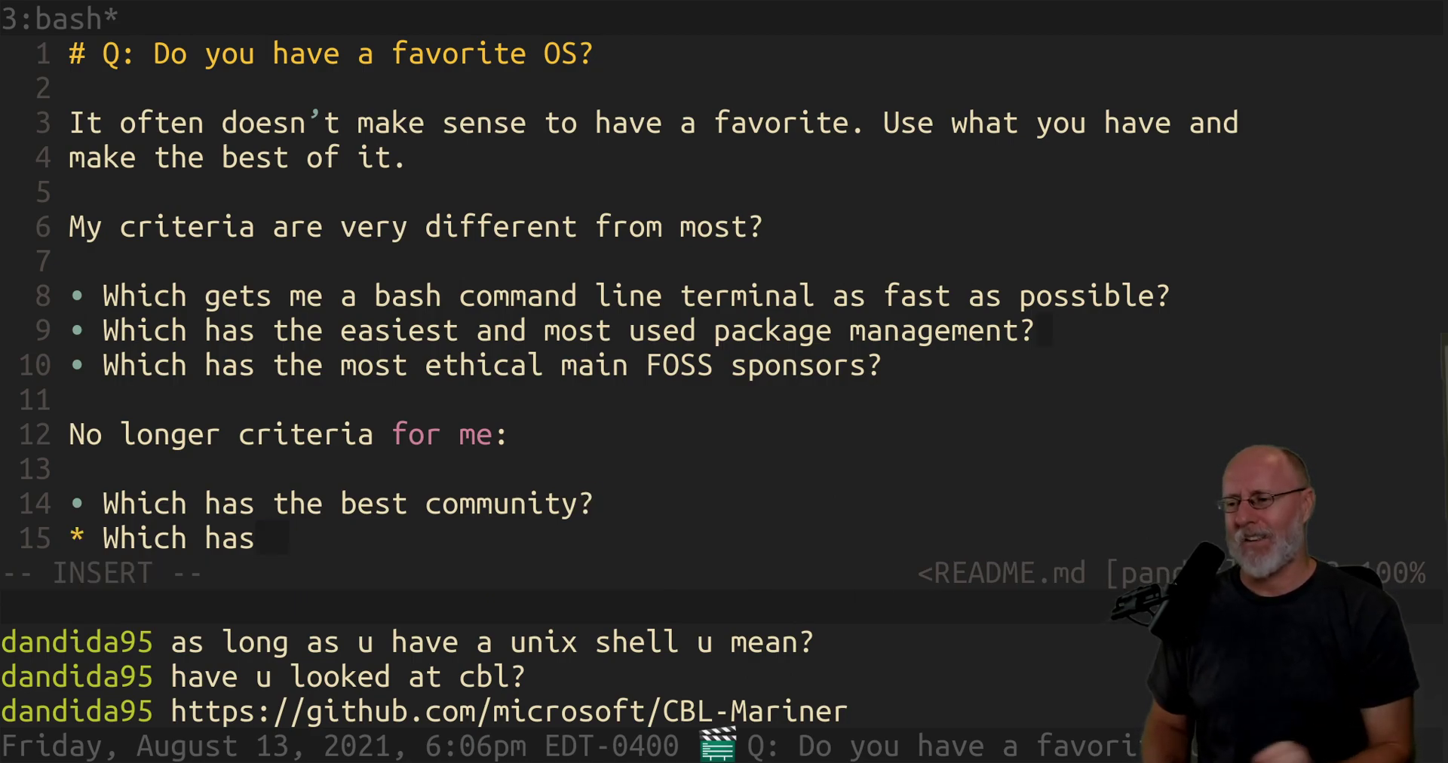
{"action": "key", "text": "Escape"}
{"action": "key", "text": "i"}
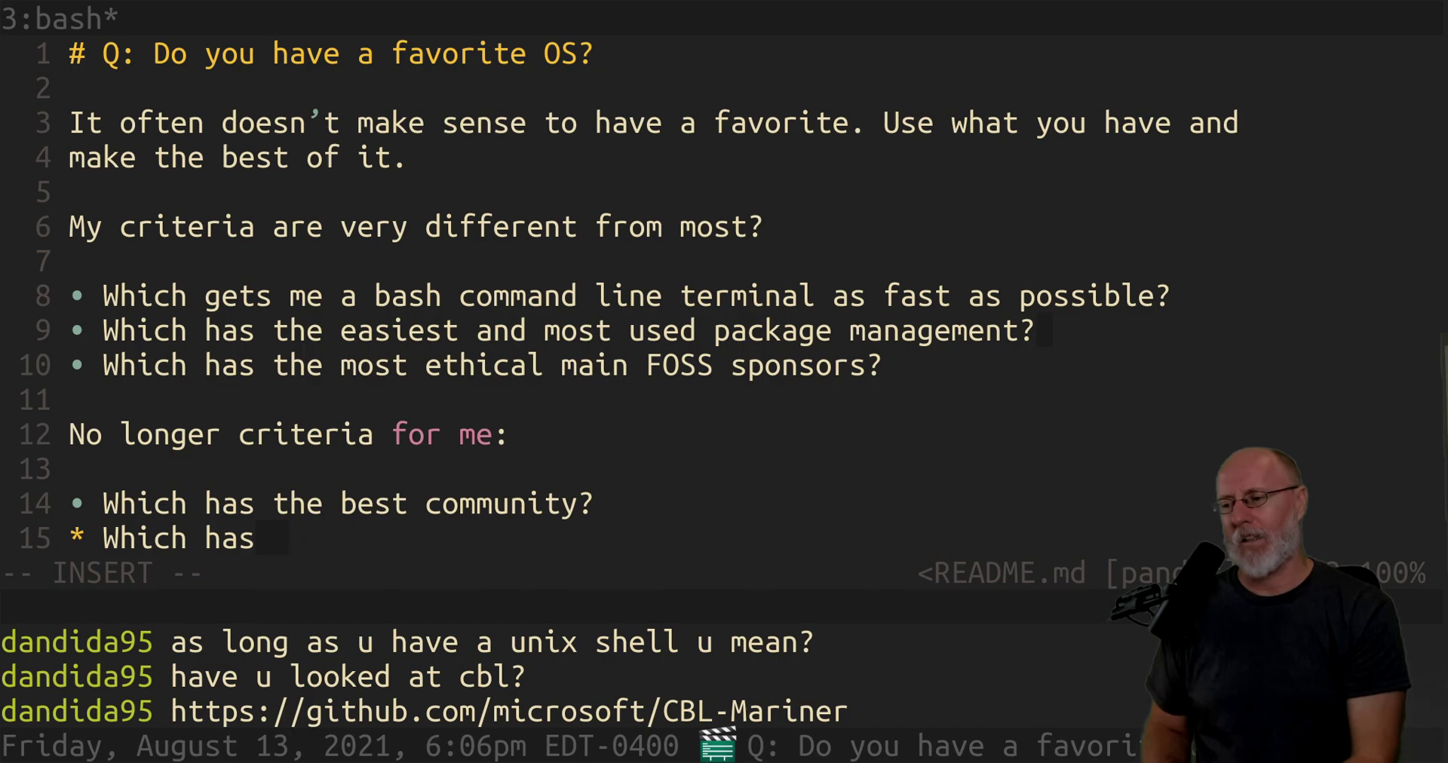
{"action": "type", "text": "the"}
{"action": "key", "text": "BackSpace"}
{"action": "key", "text": "BackSpace"}
{"action": "key", "text": "BackSpace"}
{"action": "key", "text": "BackSpace"}
{"action": "key", "text": "BackSpace"}
{"action": "key", "text": "BackSpace"}
{"action": "key", "text": "BackSpace"}
{"action": "key", "text": "BackSpace"}
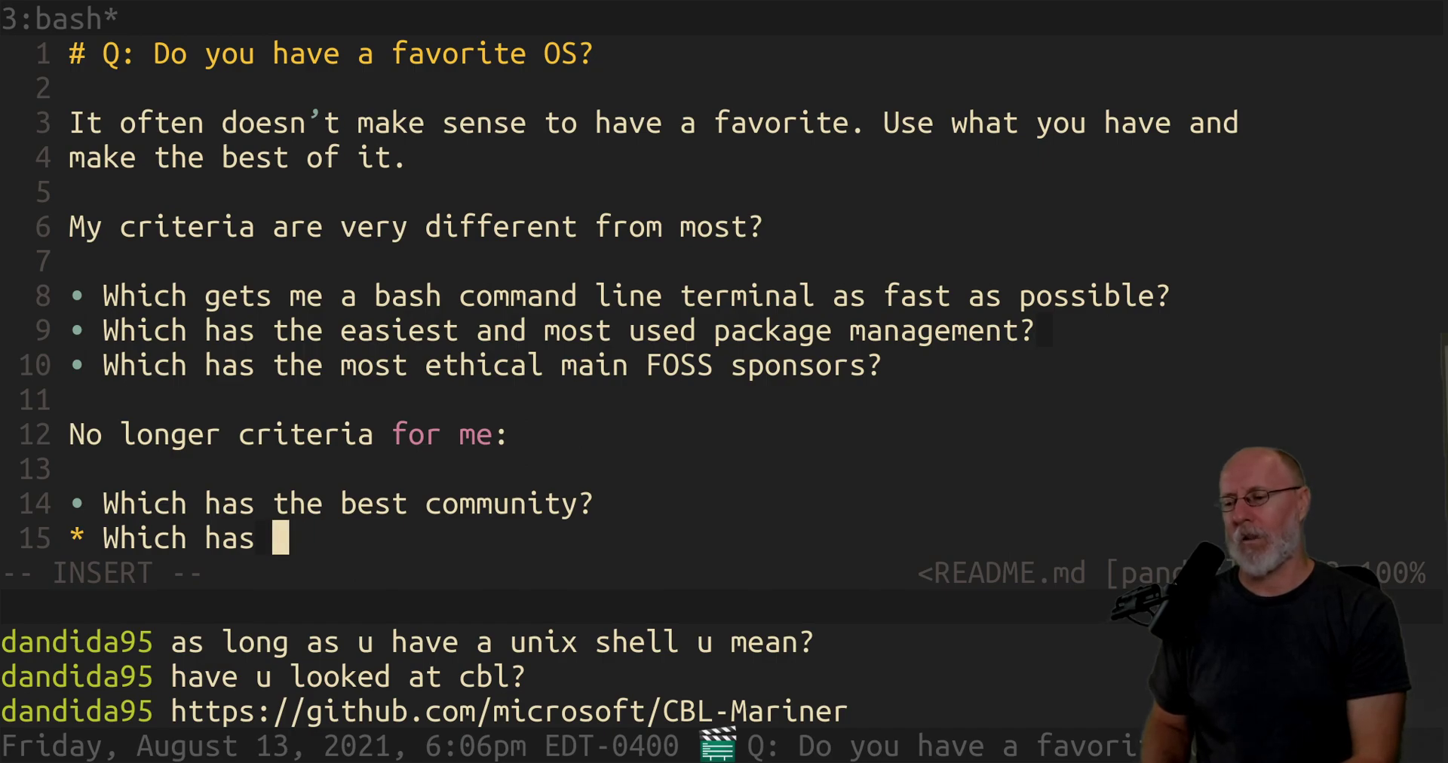
{"action": "type", "text": "provides th"}
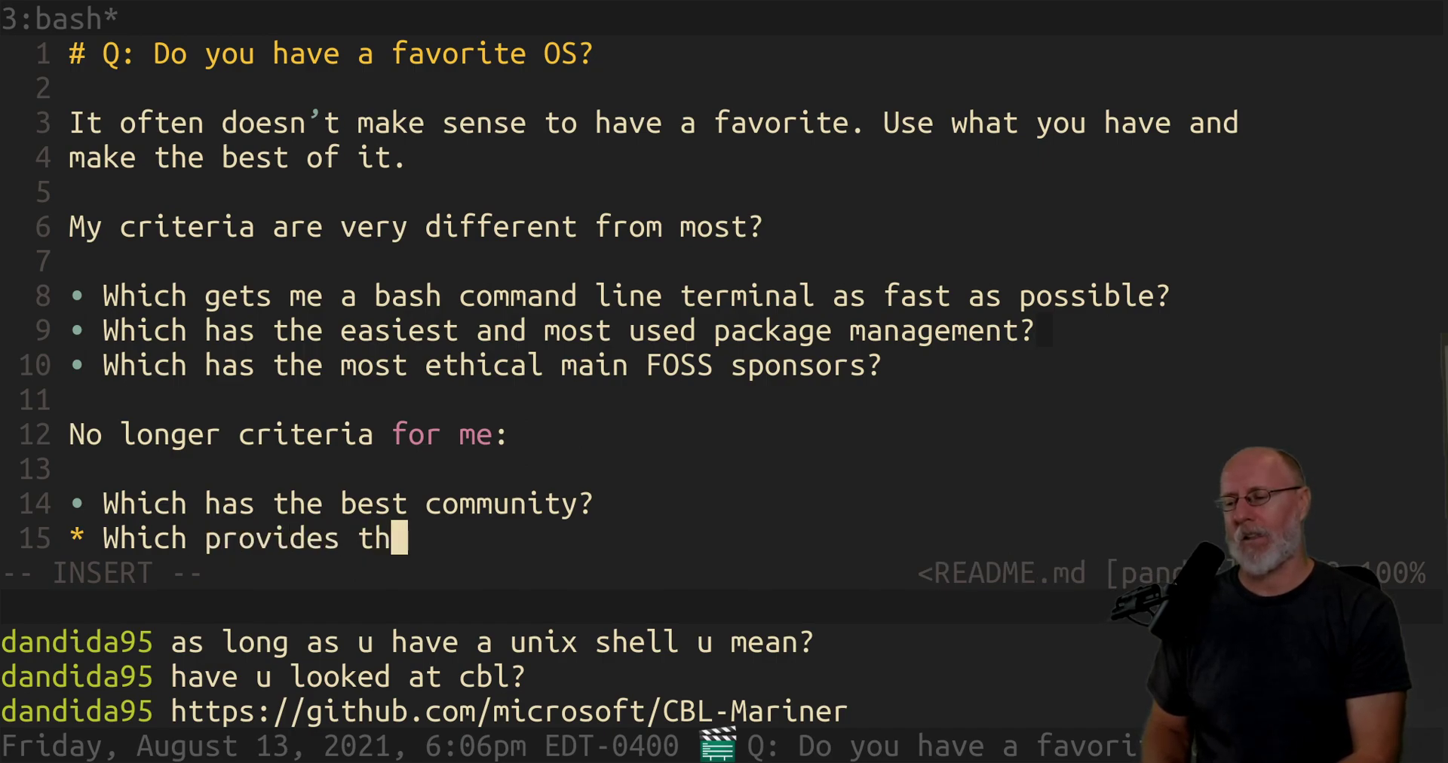
{"action": "type", "text": "e best build "}
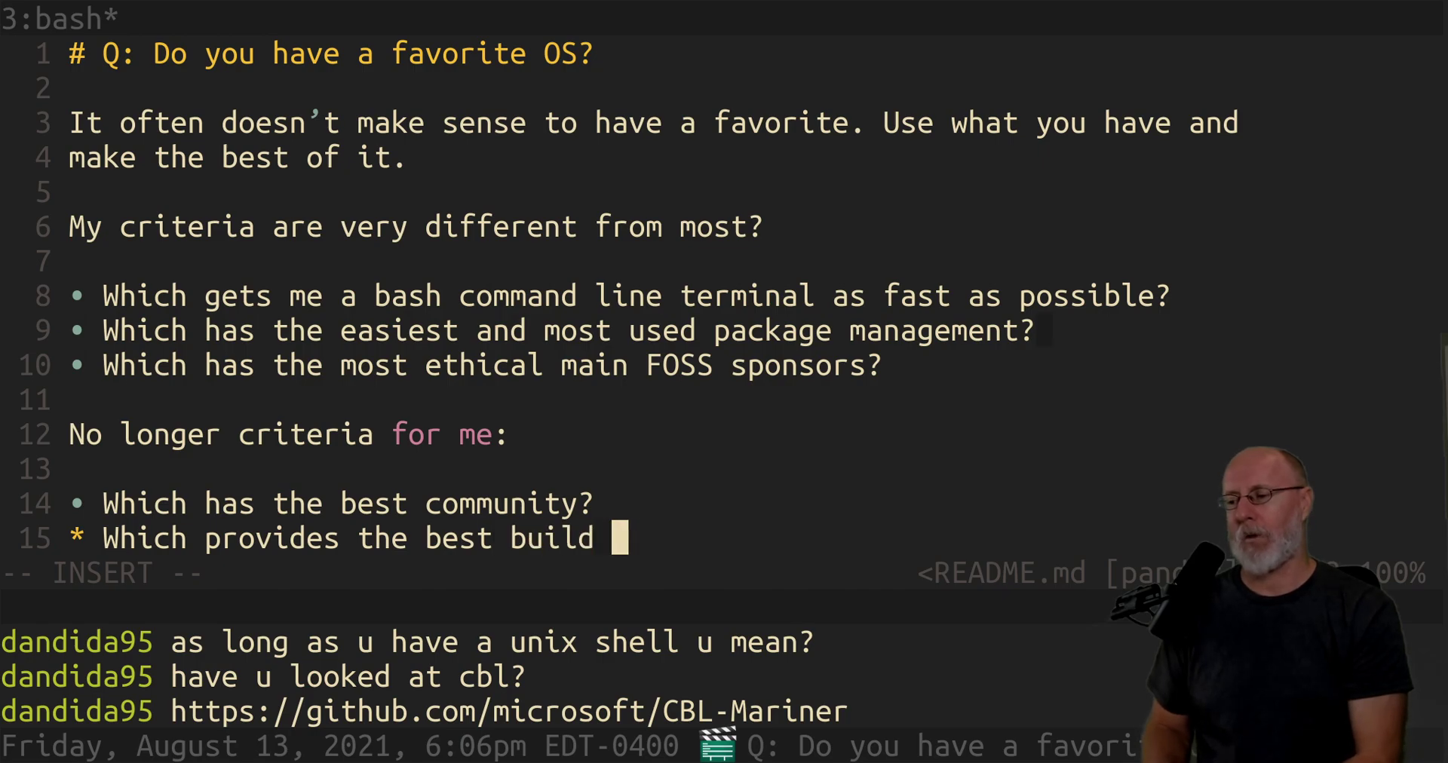
{"action": "type", "text": "environment?"}
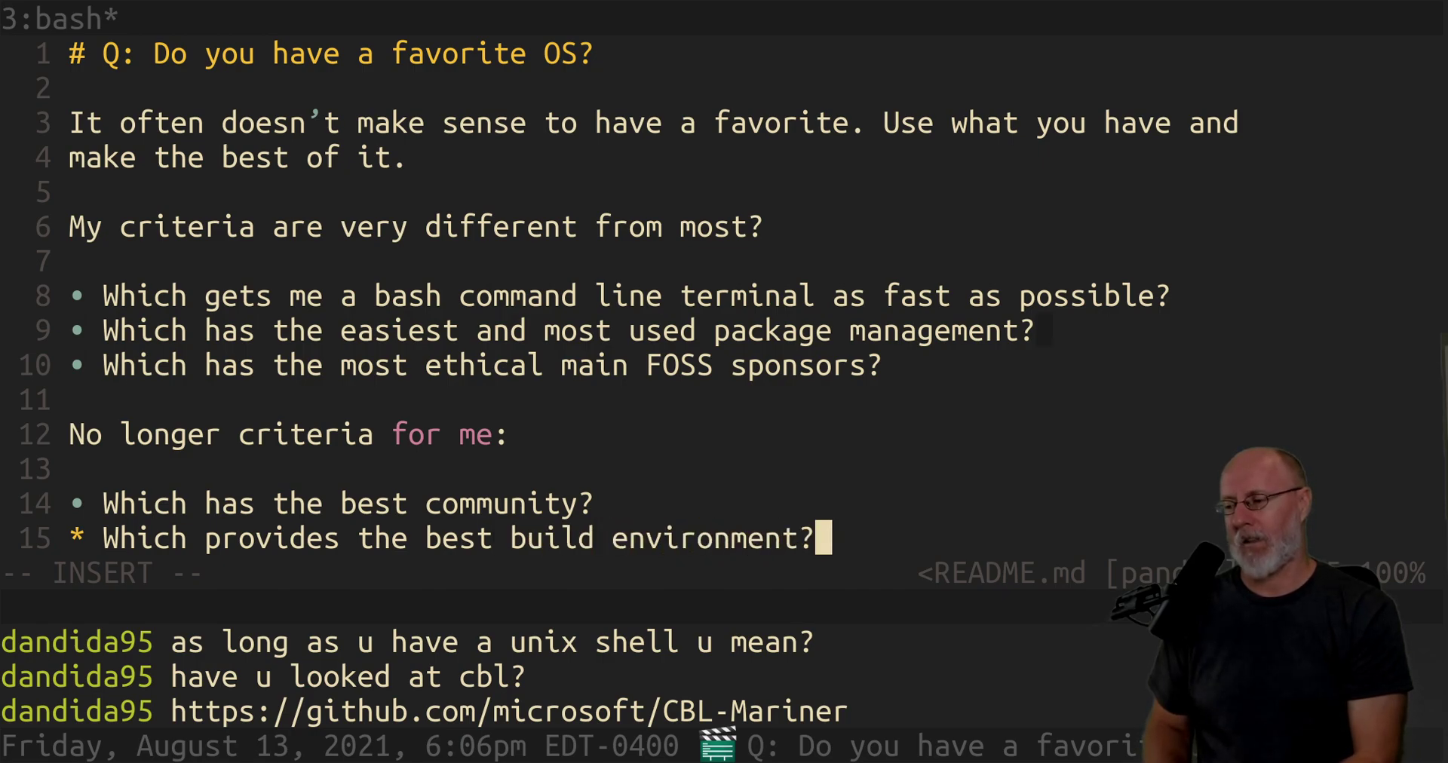
{"action": "key", "text": "Escape"}
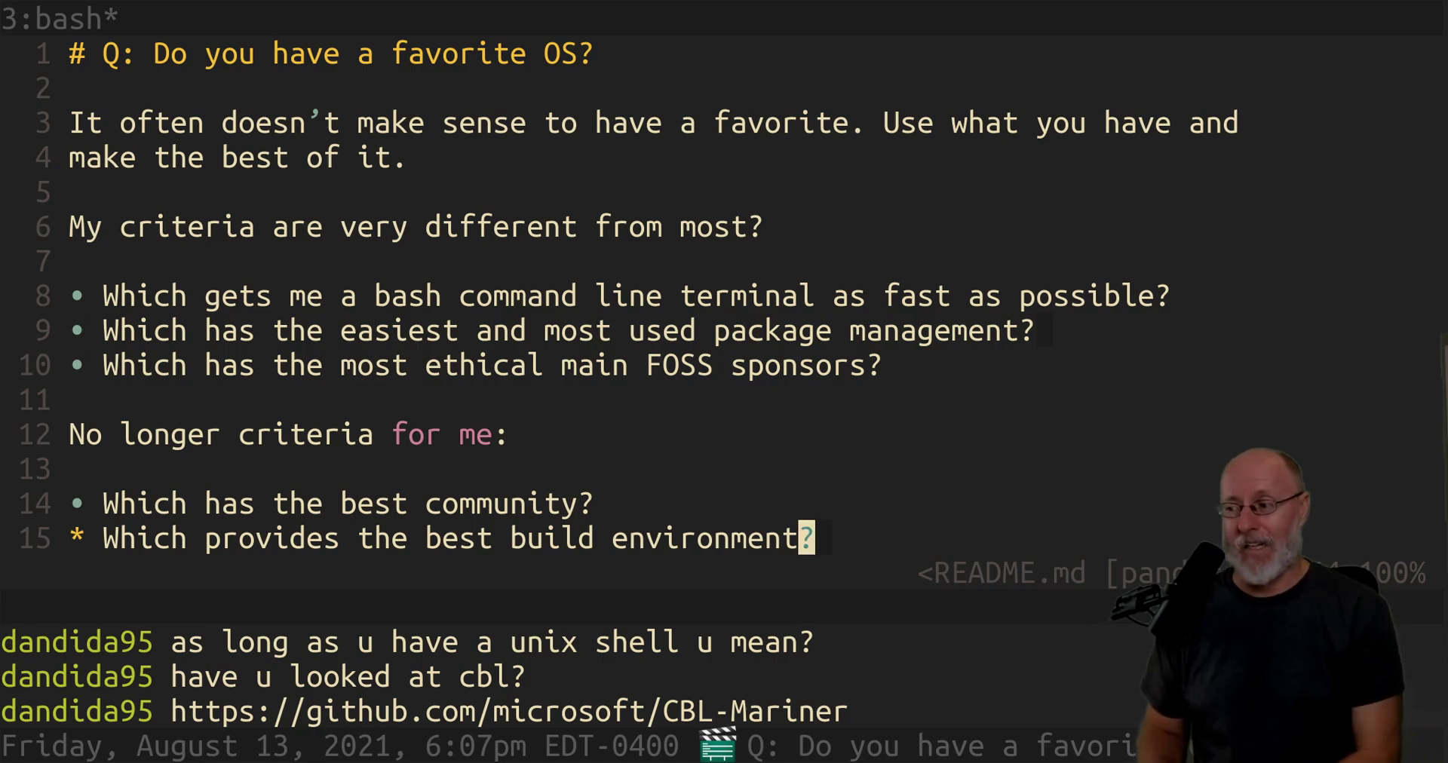
- Open two blank lines below the 'best build environment' bullet and return to normal mode
{"action": "key", "text": "o"}
{"action": "key", "text": "Return"}
{"action": "key", "text": "Escape"}
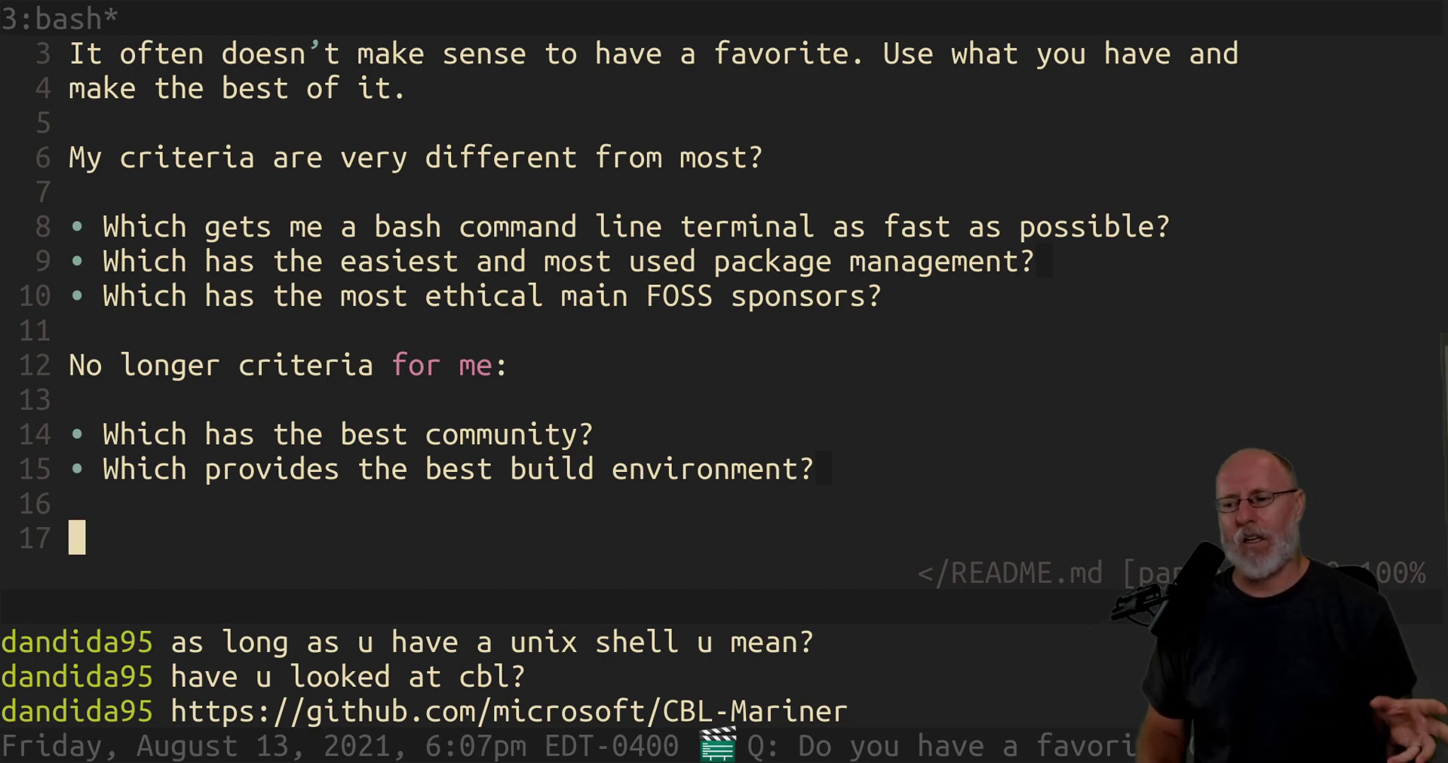
- Insert the release-cycle bullet below the build environment bullet and save with :w
{"action": "key", "text": "k"}
{"action": "key", "text": "k"}
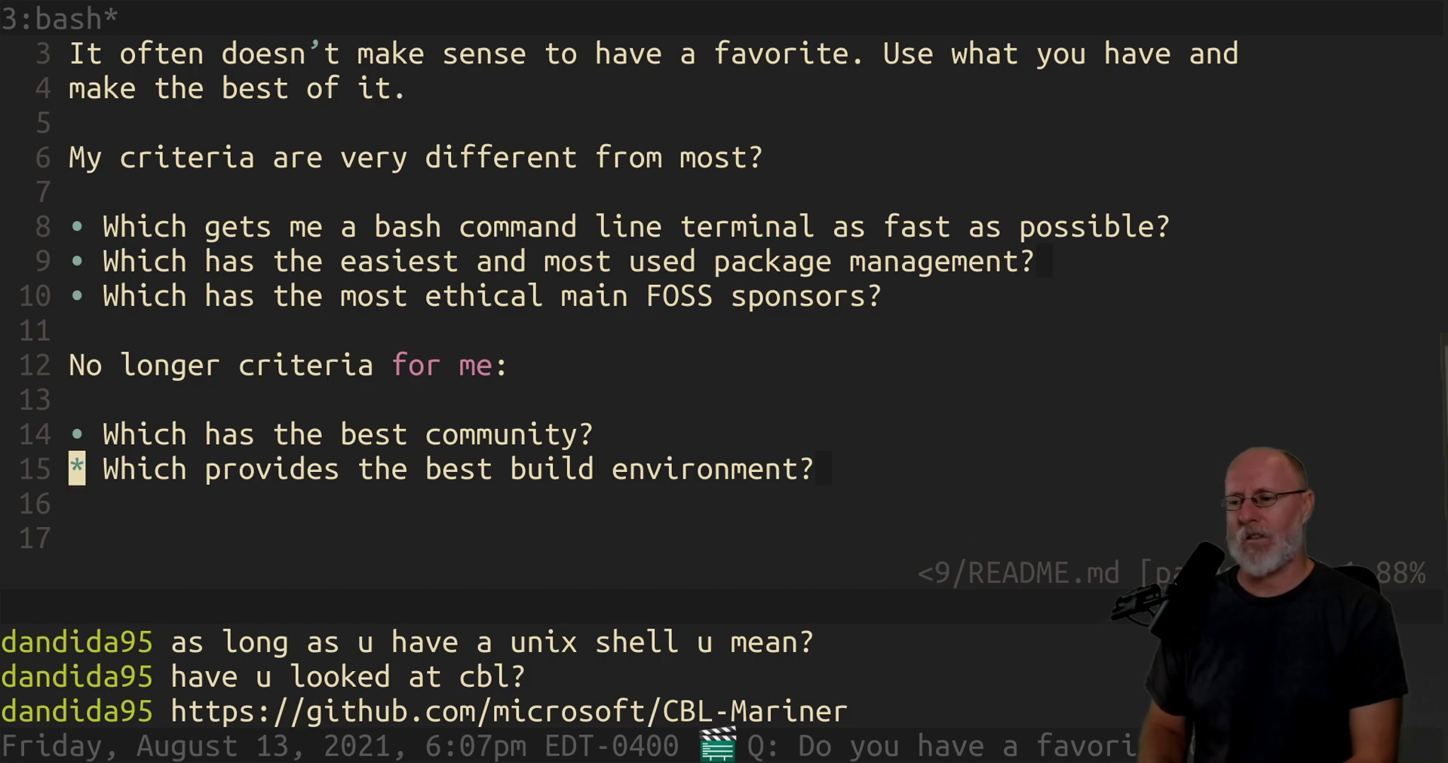
{"action": "type", "text": "o* Which h"}
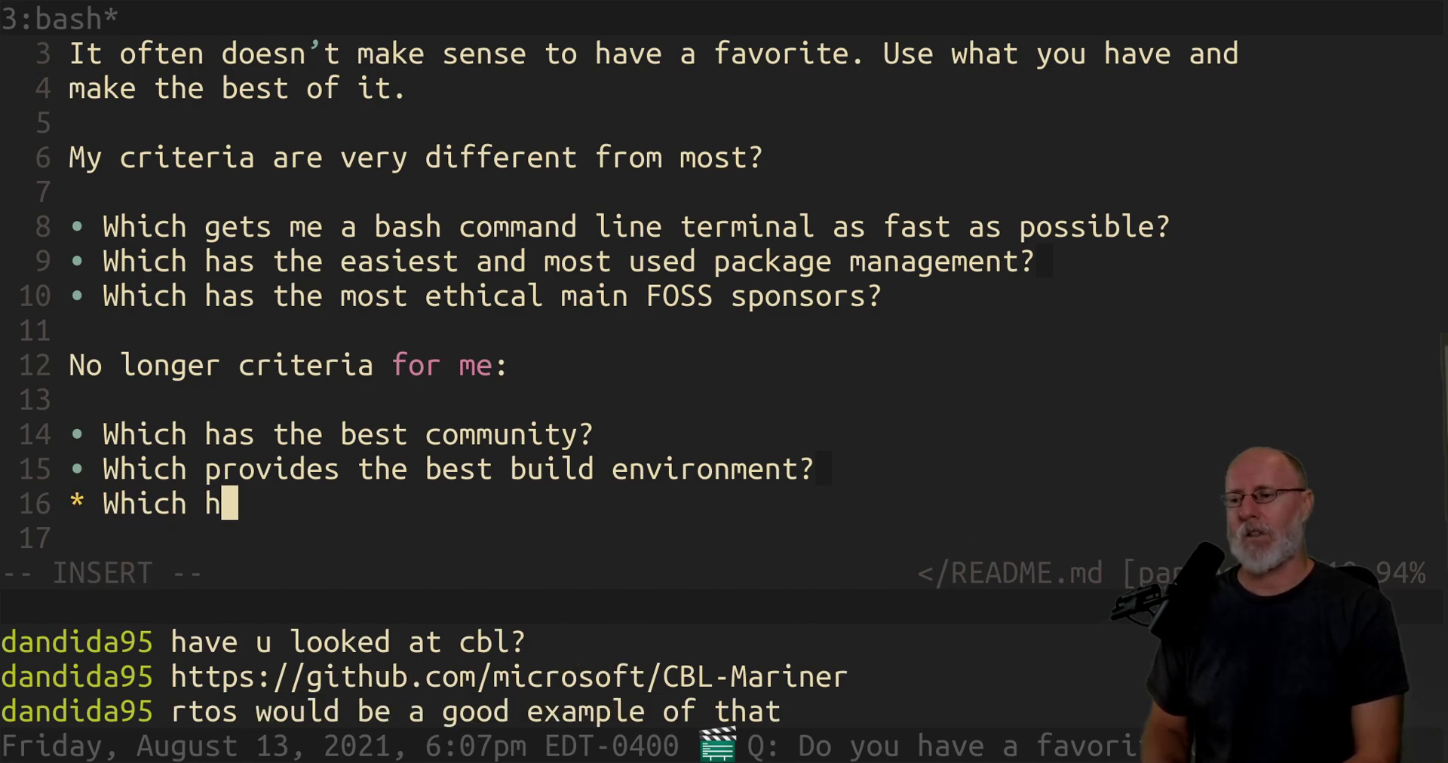
{"action": "type", "text": "as the most cu"}
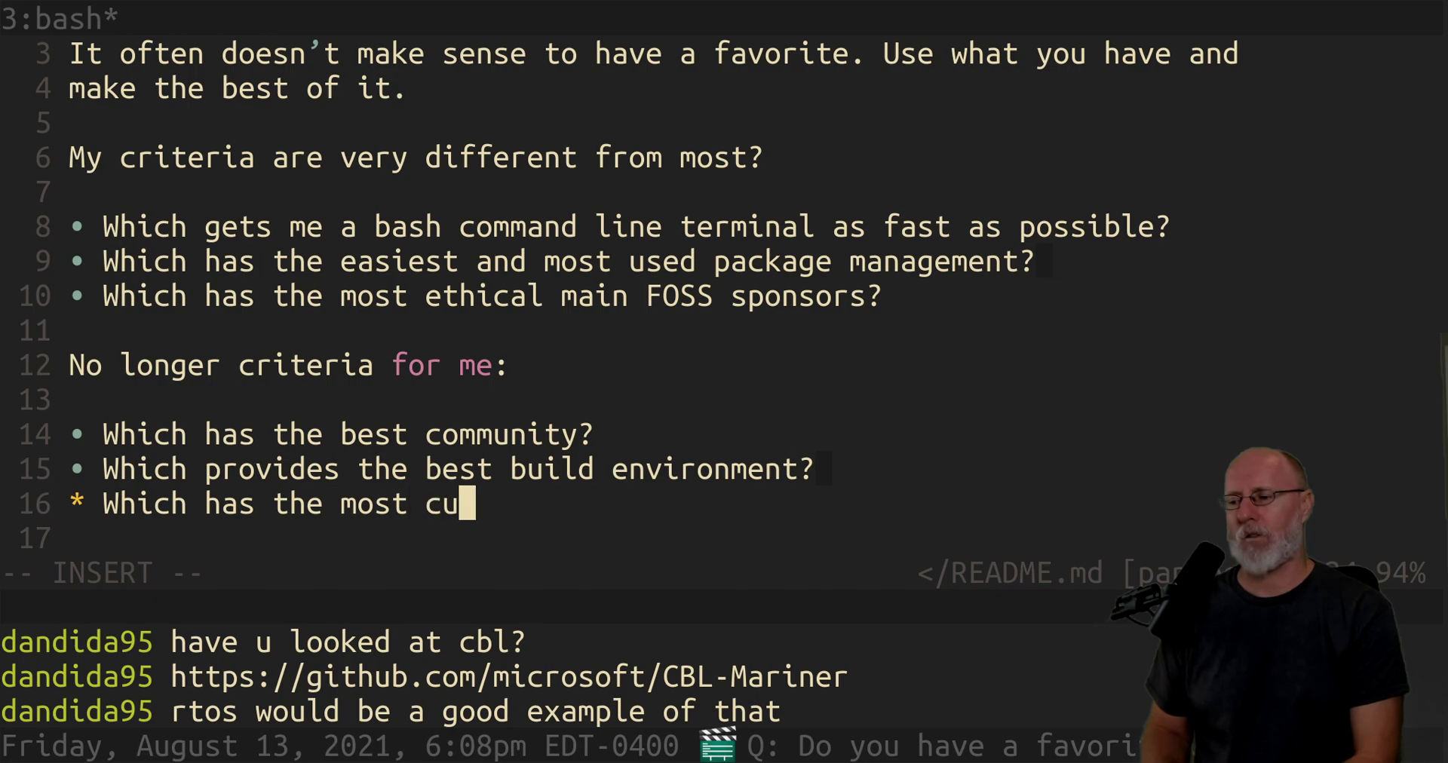
{"action": "type", "text": "rrent software a"}
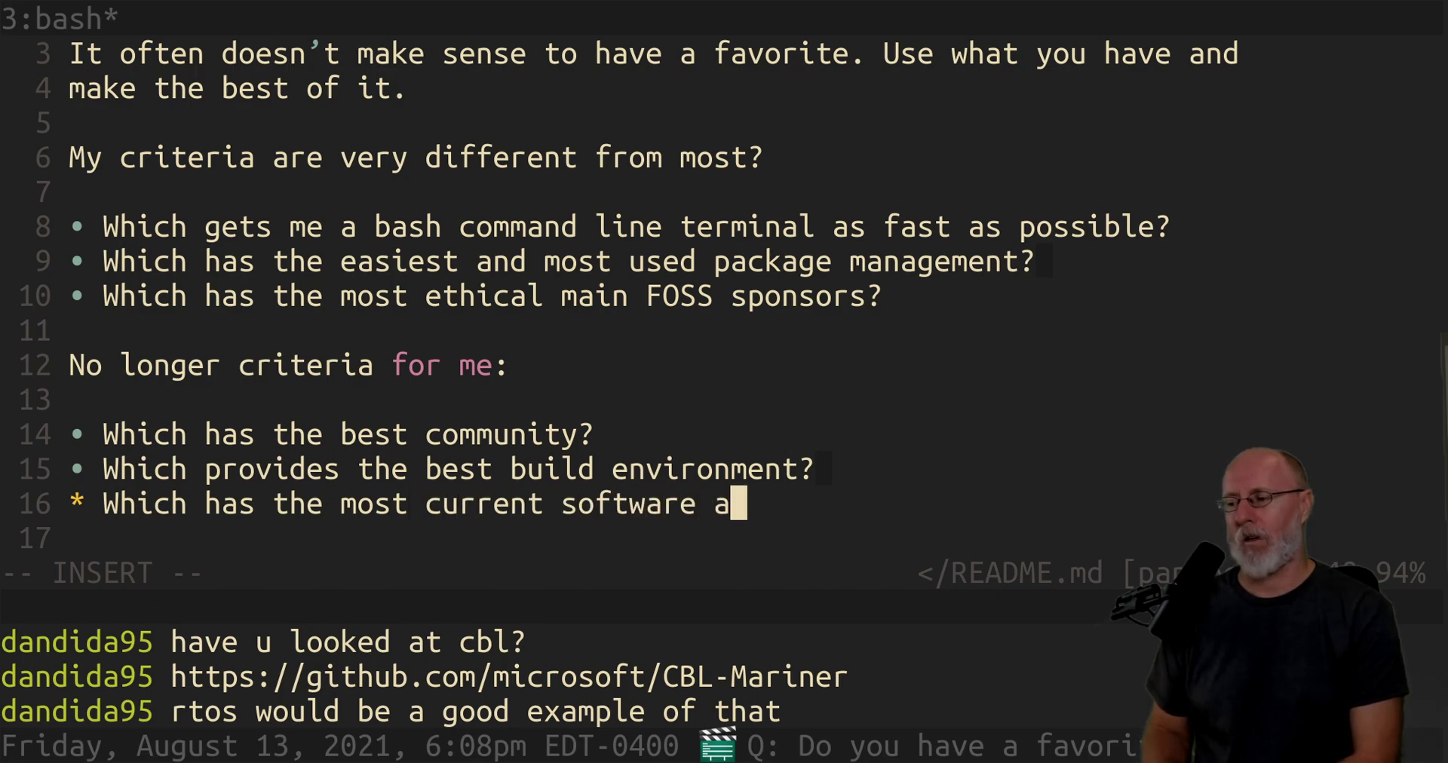
{"action": "type", "text": "nd library "}
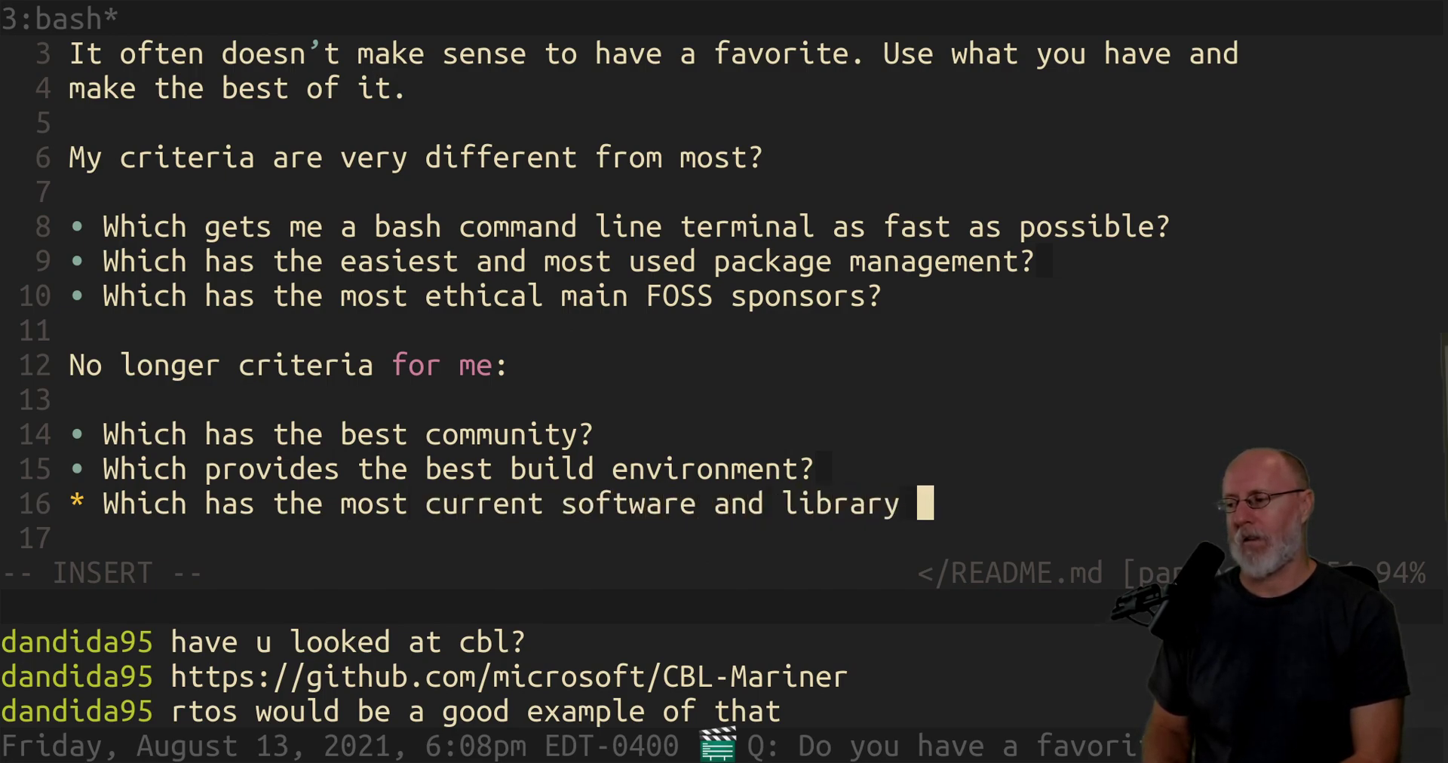
{"action": "type", "text": "release cyl"}
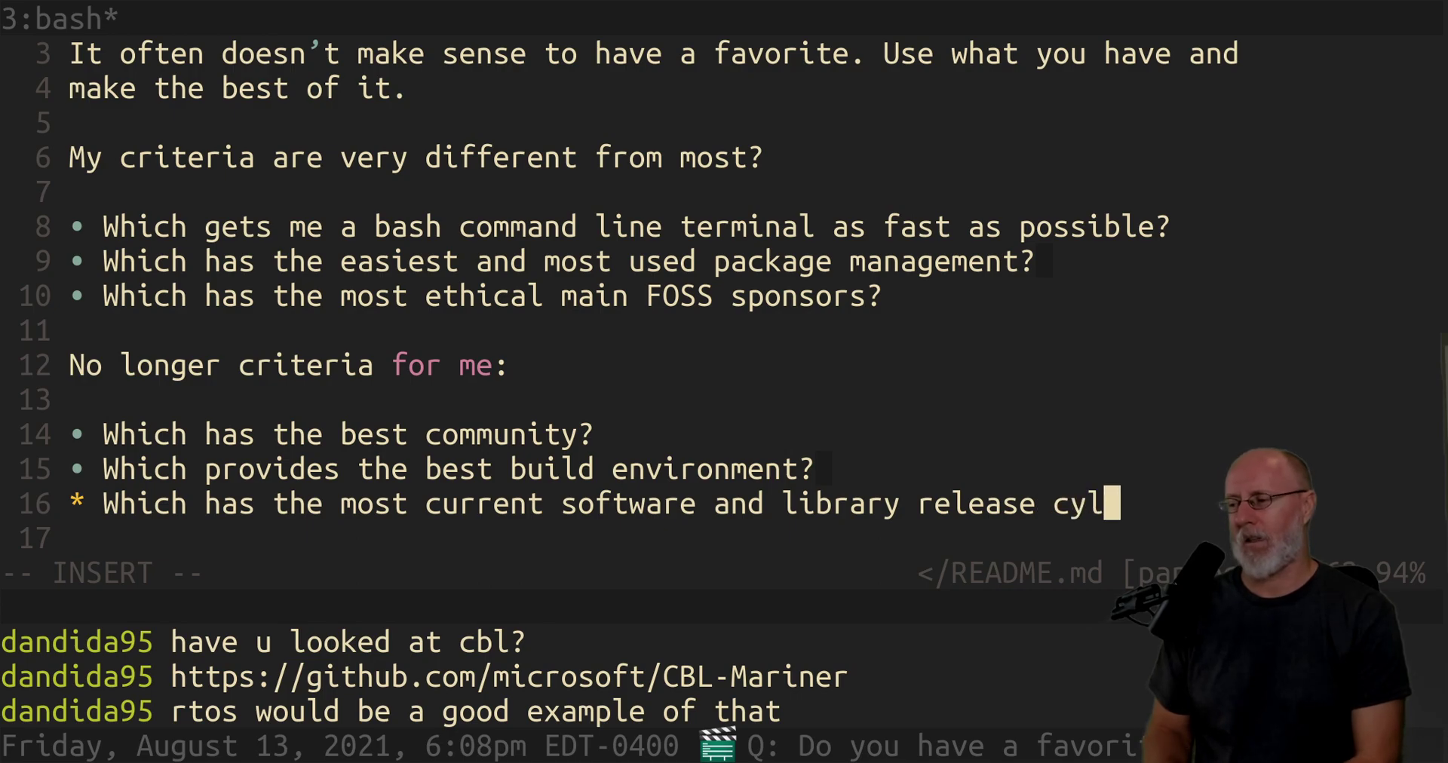
{"action": "key", "text": "BackSpace"}
{"action": "type", "text": "cle?"}
{"action": "key", "text": "Escape"}
{"action": "type", "text": ":w"}
{"action": "key", "text": "Return"}
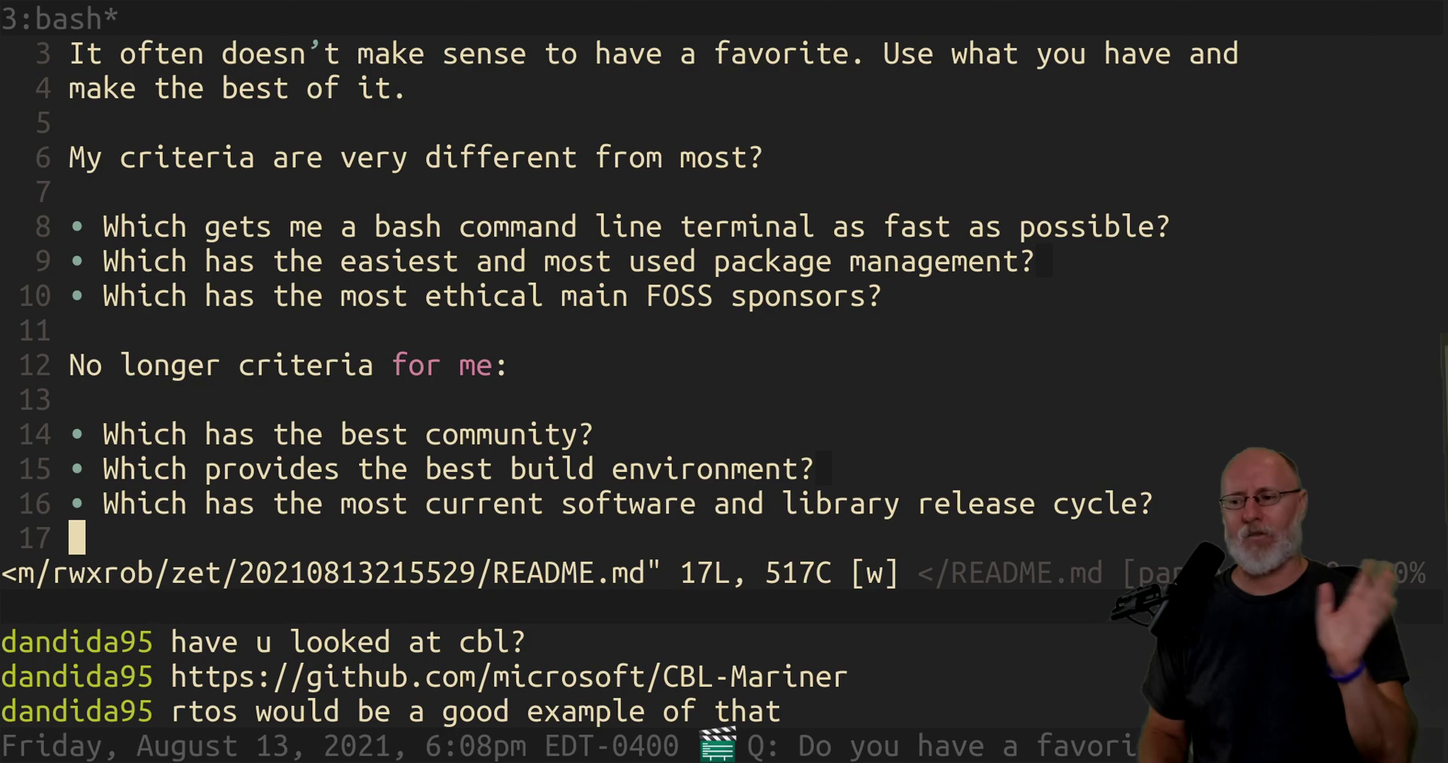
{"action": "key", "text": "k"}
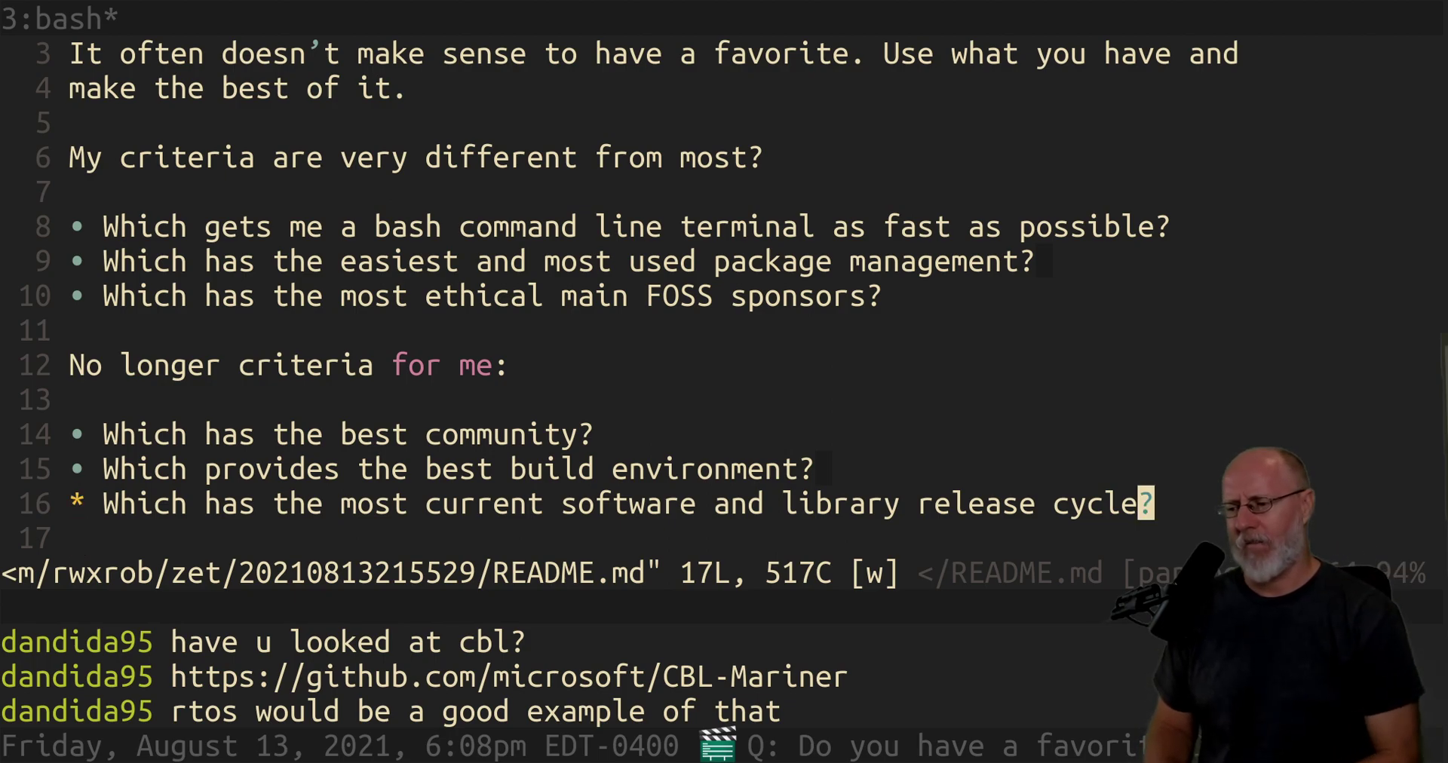
{"action": "key", "text": "k"}
{"action": "key", "text": "k"}
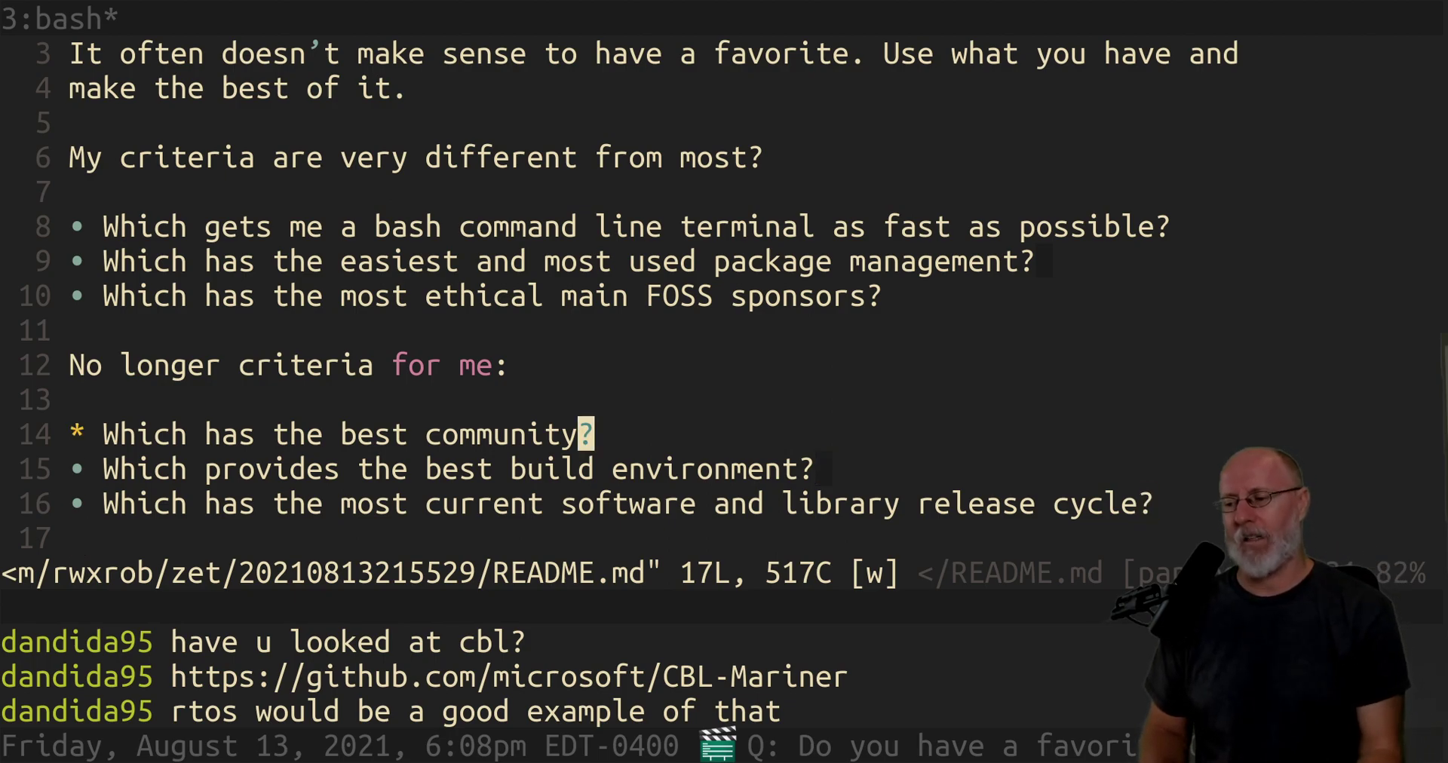
{"action": "key", "text": "j"}
{"action": "key", "text": "j"}
{"action": "key", "text": "j"}
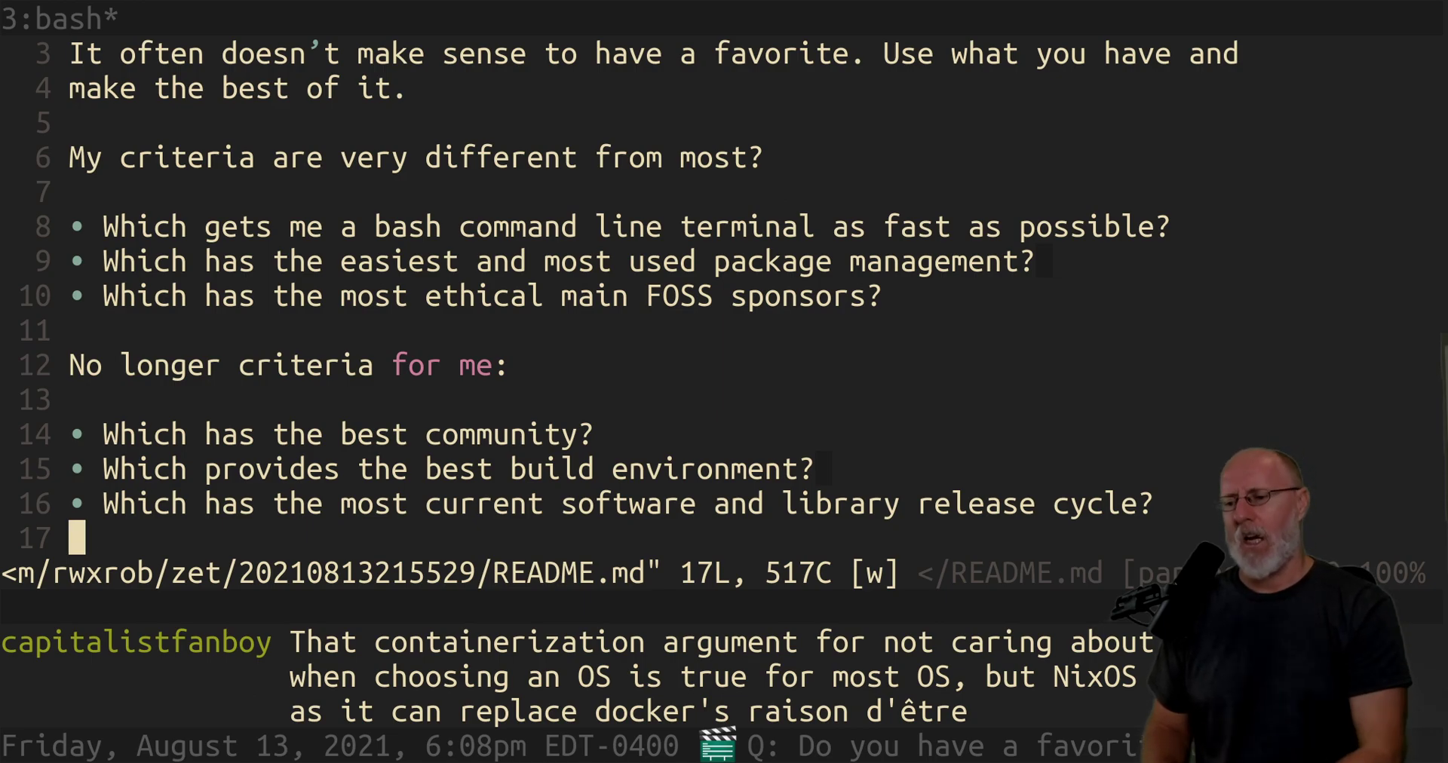
{"action": "type", "text": "k:w"}
{"action": "key", "text": "Return"}
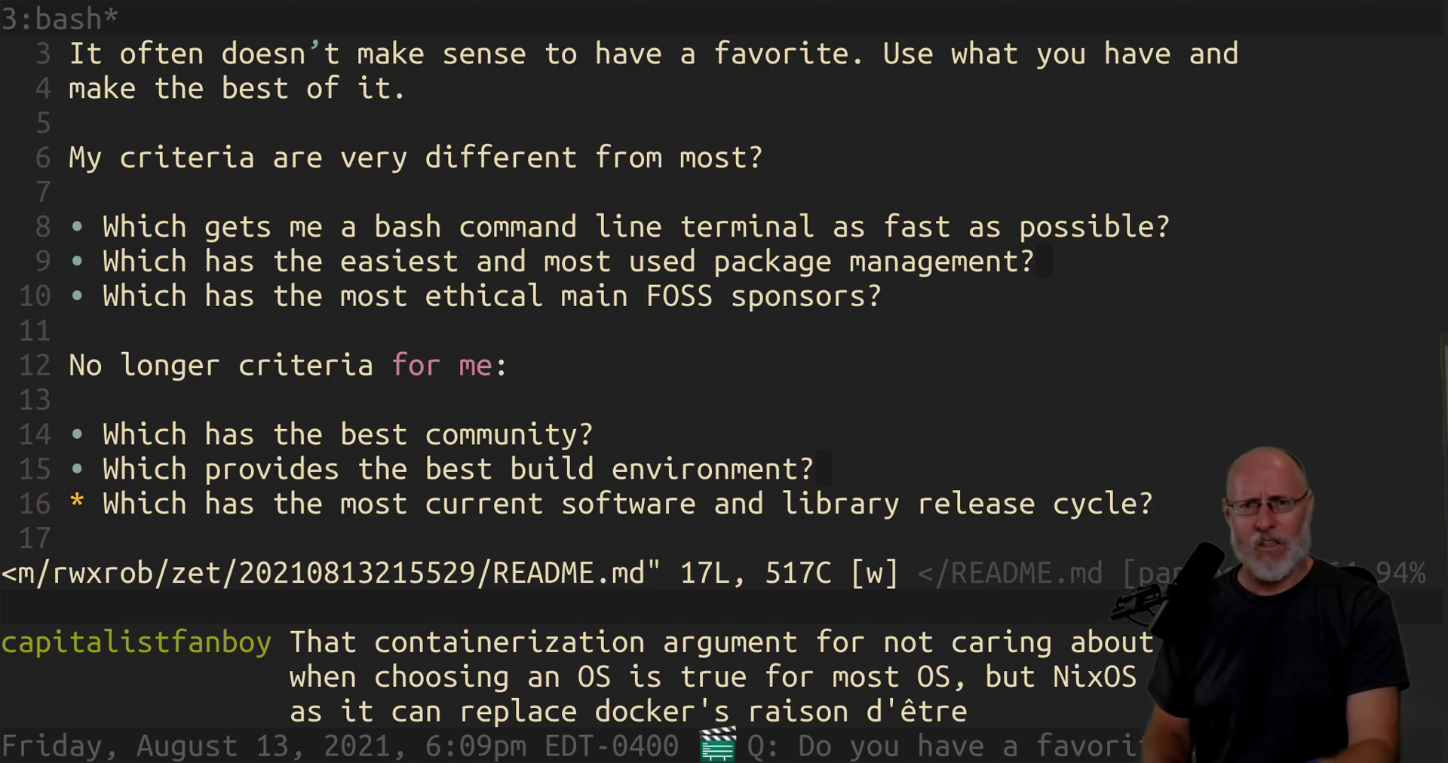
{"action": "key", "text": "k"}
{"action": "key", "text": "k"}
{"action": "key", "text": "k"}
{"action": "key", "text": "k"}
{"action": "key", "text": "k"}
{"action": "key", "text": "k"}
{"action": "key", "text": "k"}
{"action": "key", "text": "k"}
{"action": "key", "text": "k"}
{"action": "key", "text": "k"}
{"action": "key", "text": "k"}
{"action": "key", "text": "k"}
{"action": "key", "text": "k"}
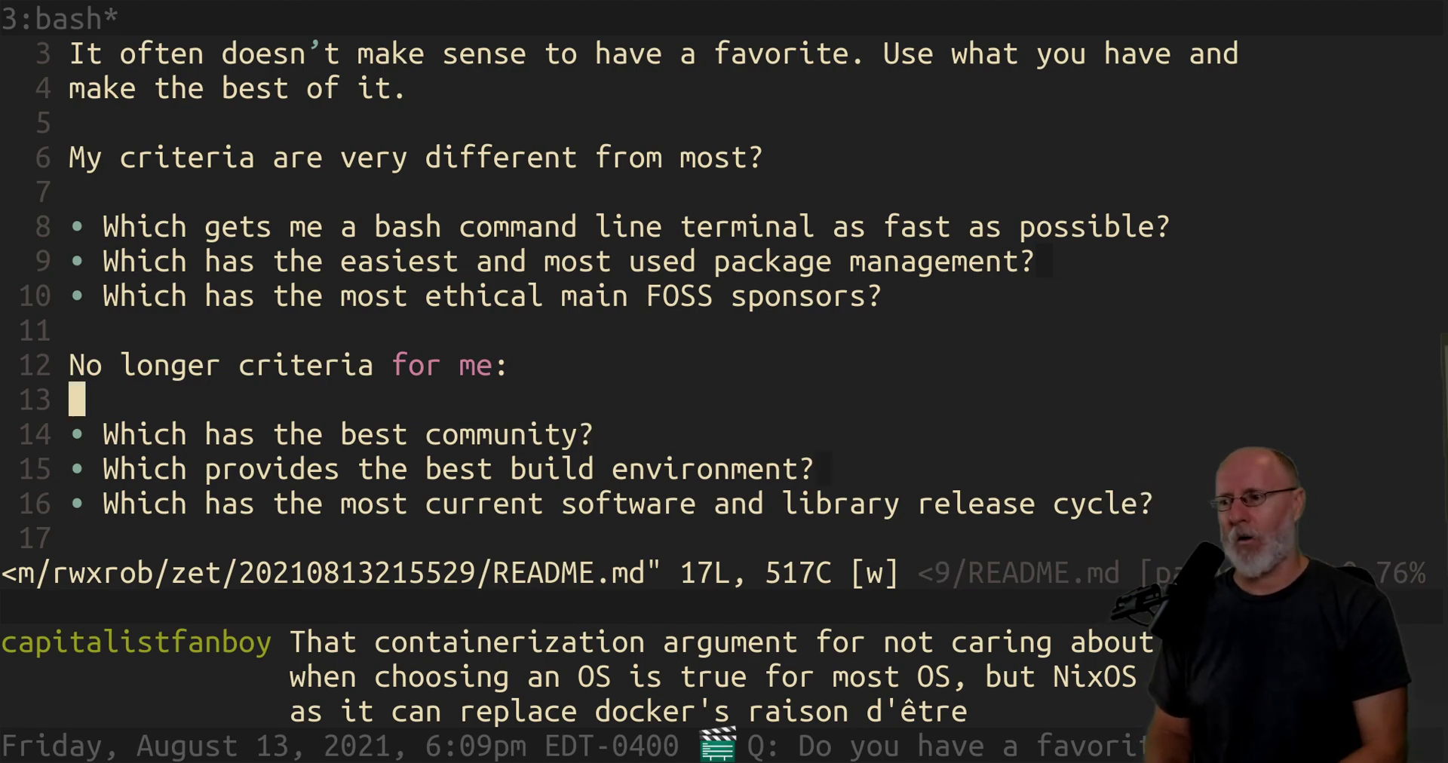
{"action": "key", "text": "k"}
{"action": "key", "text": "j"}
{"action": "key", "text": "j"}
{"action": "key", "text": "j"}
{"action": "key", "text": "j"}
{"action": "key", "text": "j"}
{"action": "key", "text": "j"}
{"action": "key", "text": "j"}
{"action": "key", "text": "j"}
{"action": "key", "text": "j"}
{"action": "key", "text": "j"}
{"action": "key", "text": "j"}
{"action": "key", "text": "j"}
{"action": "key", "text": "j"}
{"action": "key", "text": "j"}
{"action": "key", "text": "j"}
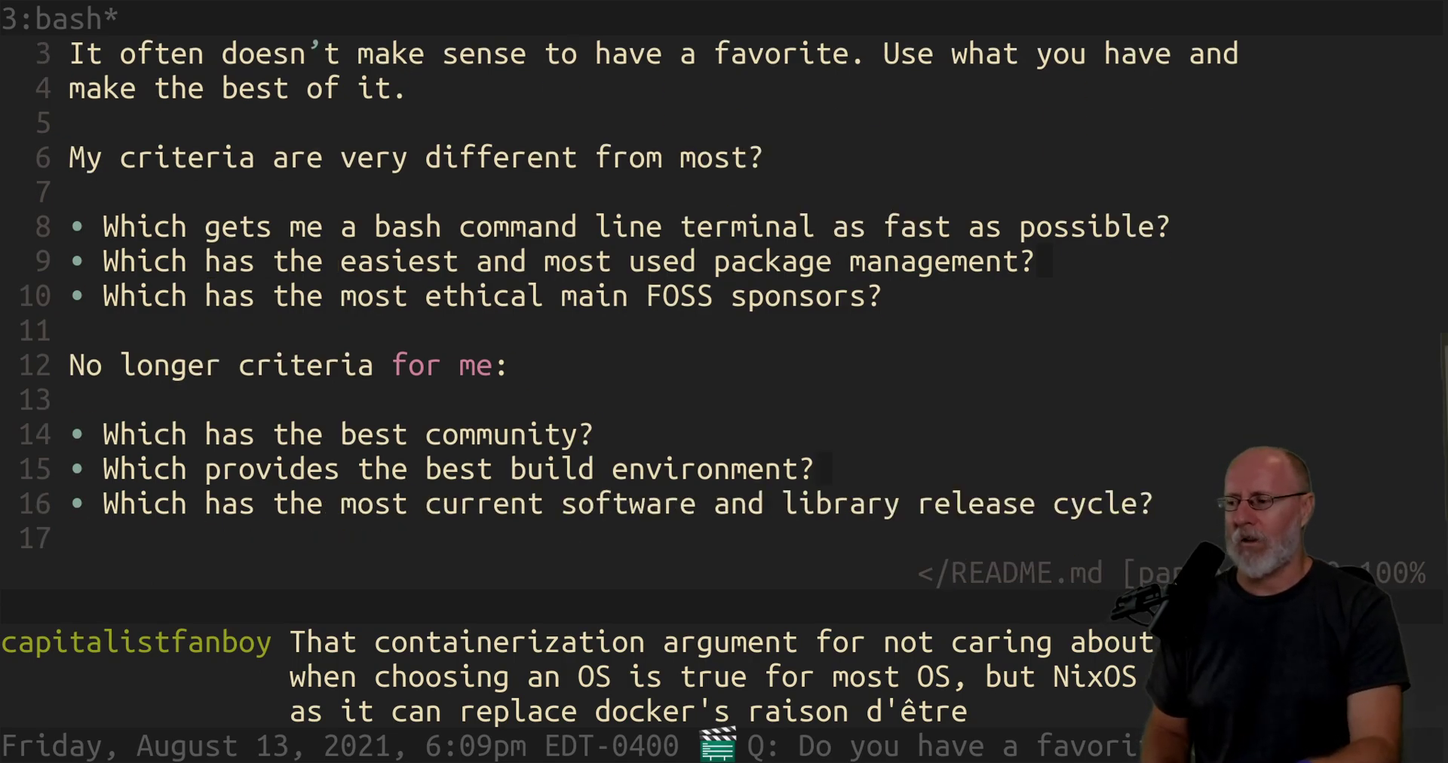
{"action": "key", "text": "k"}
{"action": "key", "text": "k"}
{"action": "key", "text": "k"}
{"action": "key", "text": "k"}
{"action": "key", "text": "k"}
{"action": "key", "text": "k"}
{"action": "key", "text": "k"}
{"action": "key", "text": "k"}
{"action": "key", "text": "k"}
{"action": "key", "text": "k"}
{"action": "key", "text": "k"}
{"action": "key", "text": "k"}
{"action": "key", "text": "k"}
{"action": "key", "text": "k"}
{"action": "key", "text": "k"}
{"action": "key", "text": "k"}
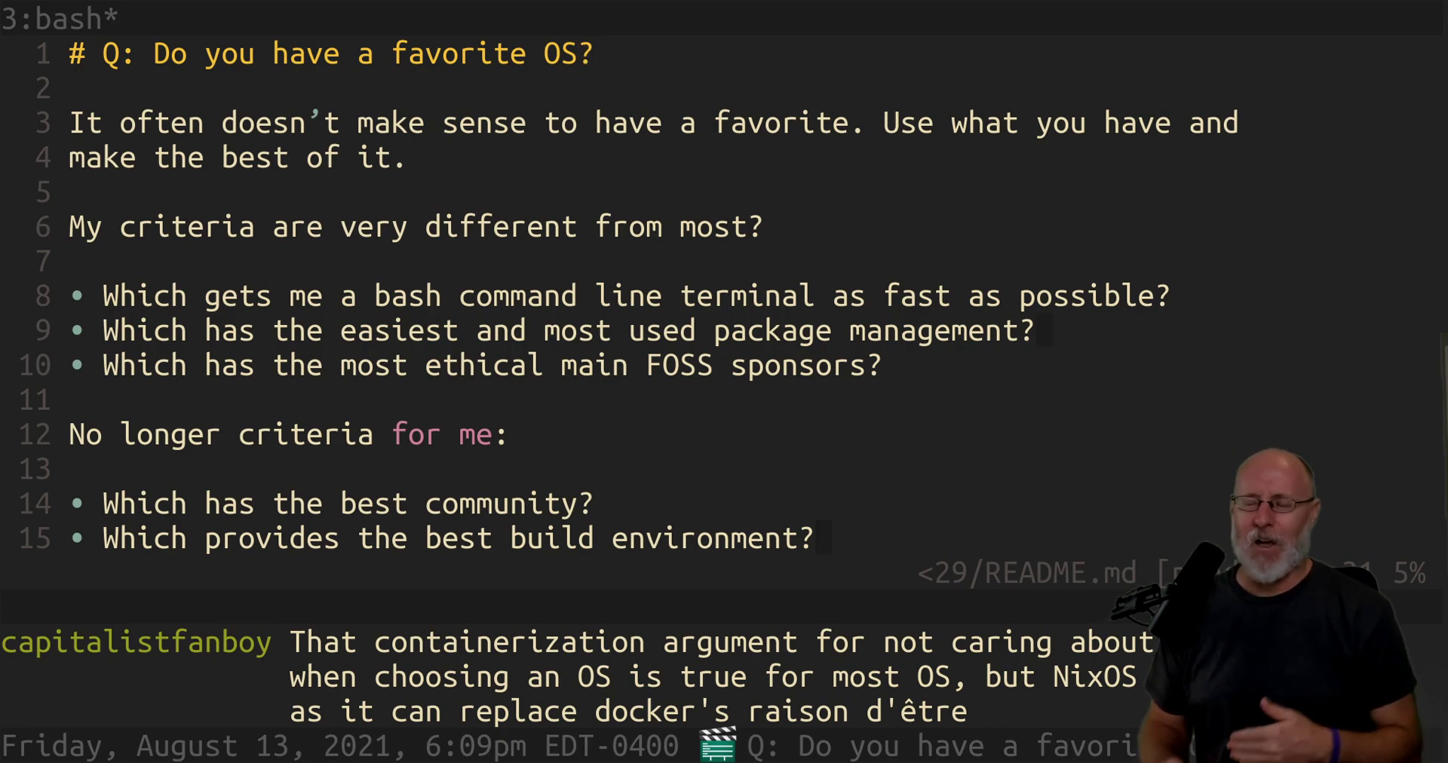
- Insert '* I HATE distro hopping. I have shit to do.' after the release cycle bullet and save
{"action": "key", "text": "braceright"}
{"action": "key", "text": "braceright"}
{"action": "key", "text": "braceright"}
{"action": "key", "text": "braceright"}
{"action": "key", "text": "braceright"}
{"action": "key", "text": "braceright"}
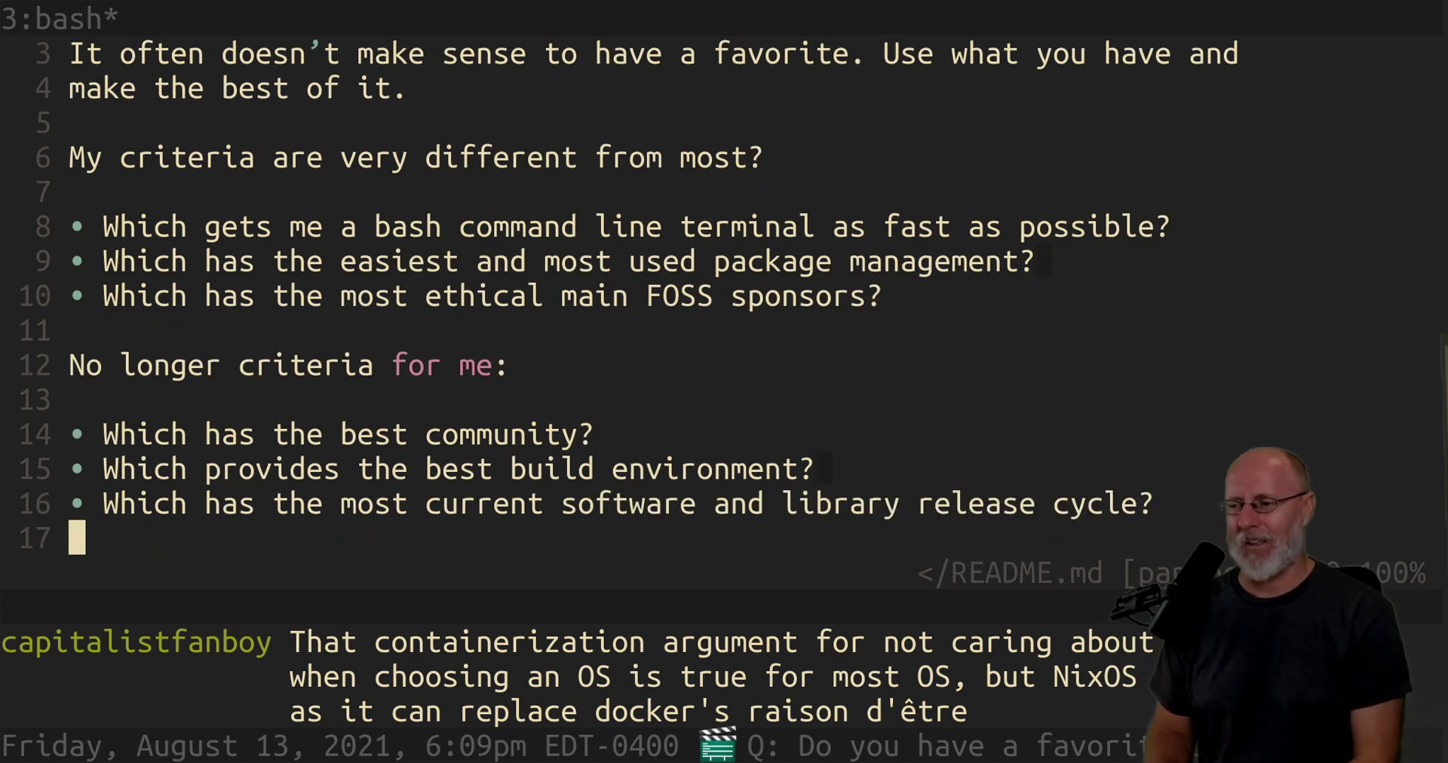
{"action": "type", "text": "O* I "}
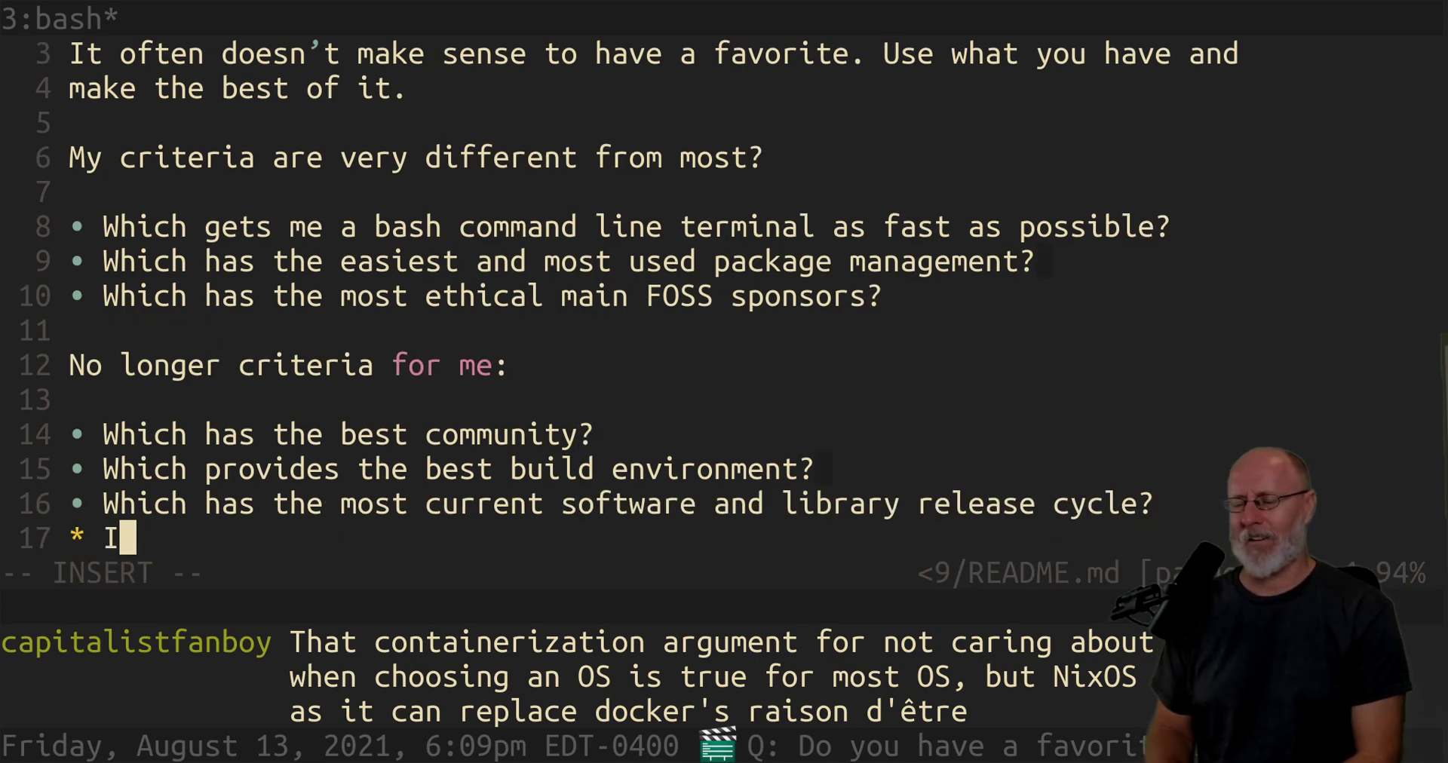
{"action": "type", "text": "HATE di"}
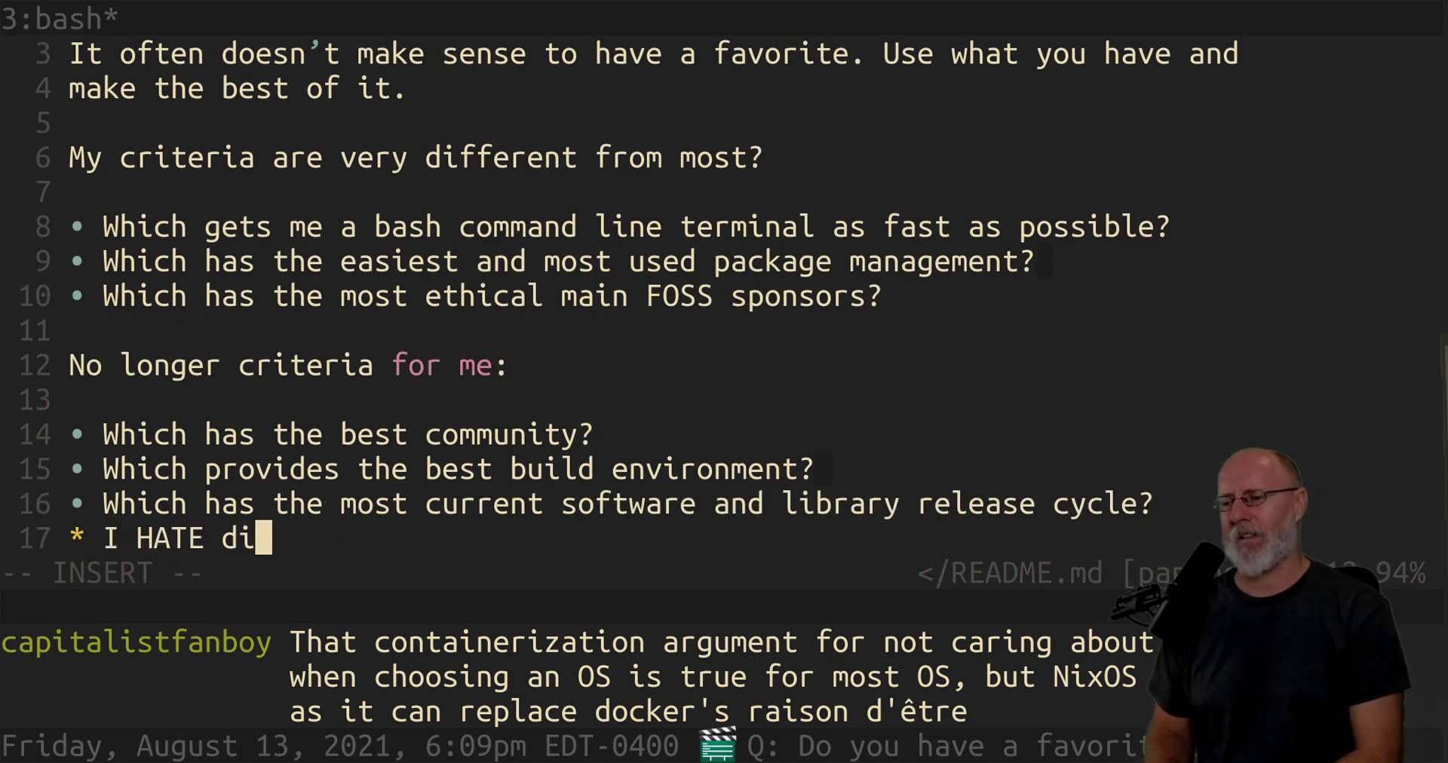
{"action": "type", "text": "stro hopping"}
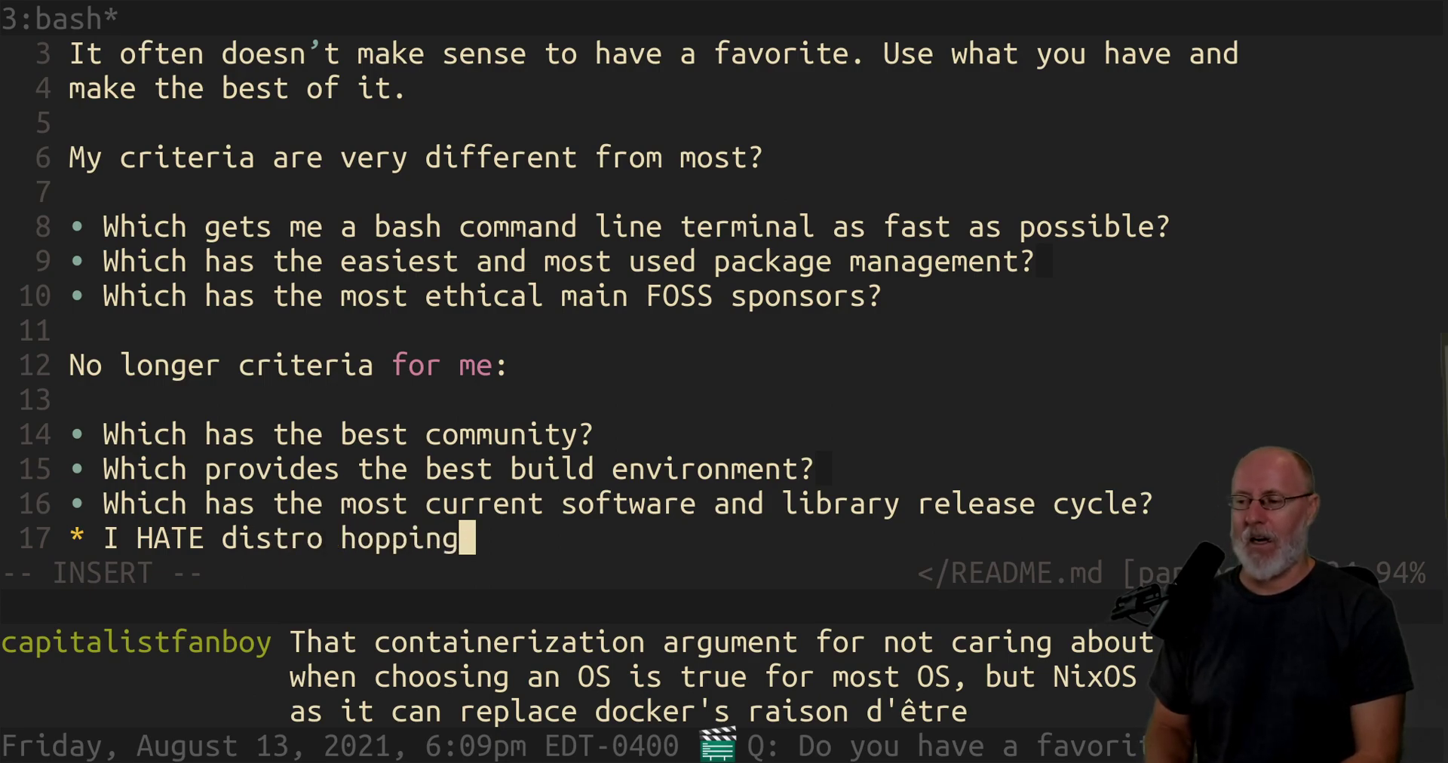
{"action": "type", "text": ". I have shit to do."}
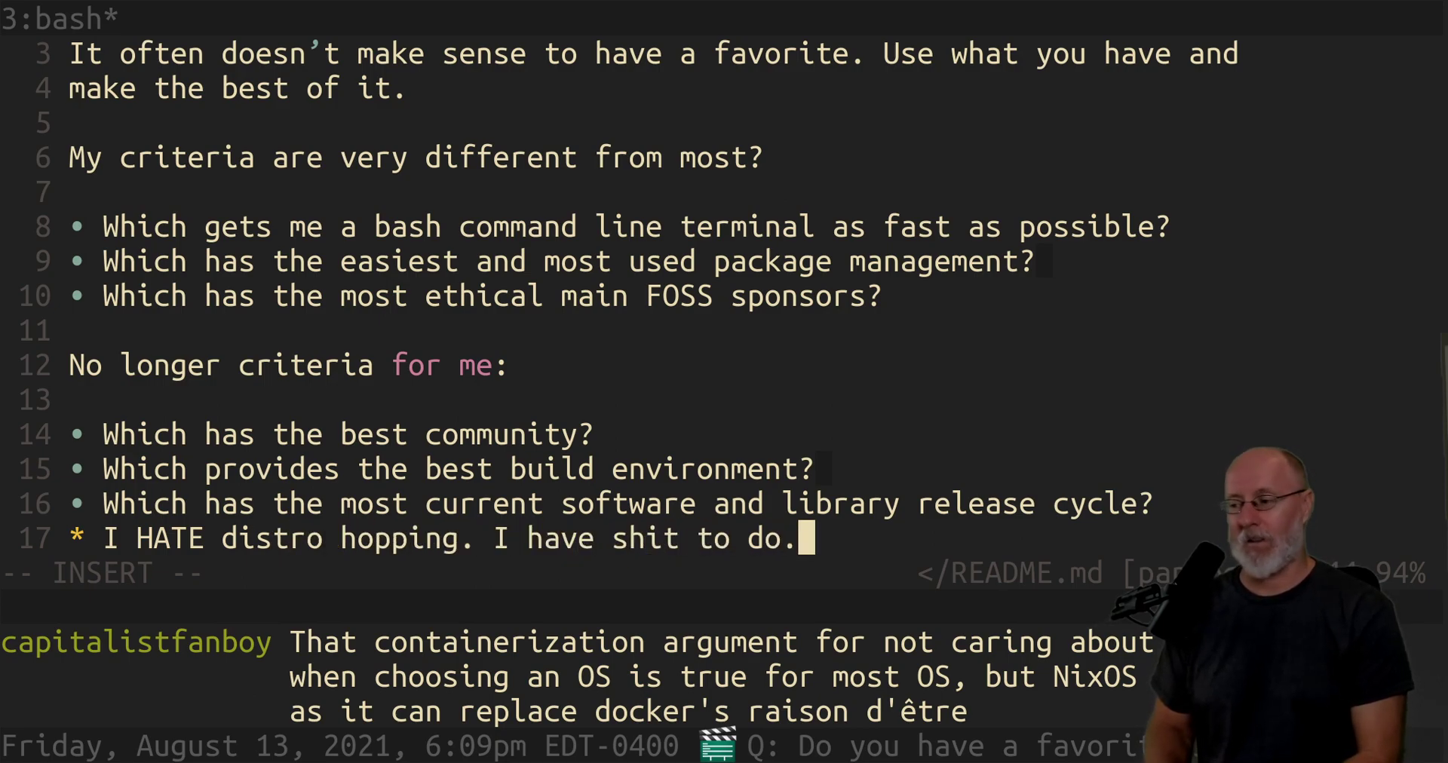
{"action": "key", "text": "Escape"}
{"action": "type", "text": ":w"}
{"action": "key", "text": "Return"}
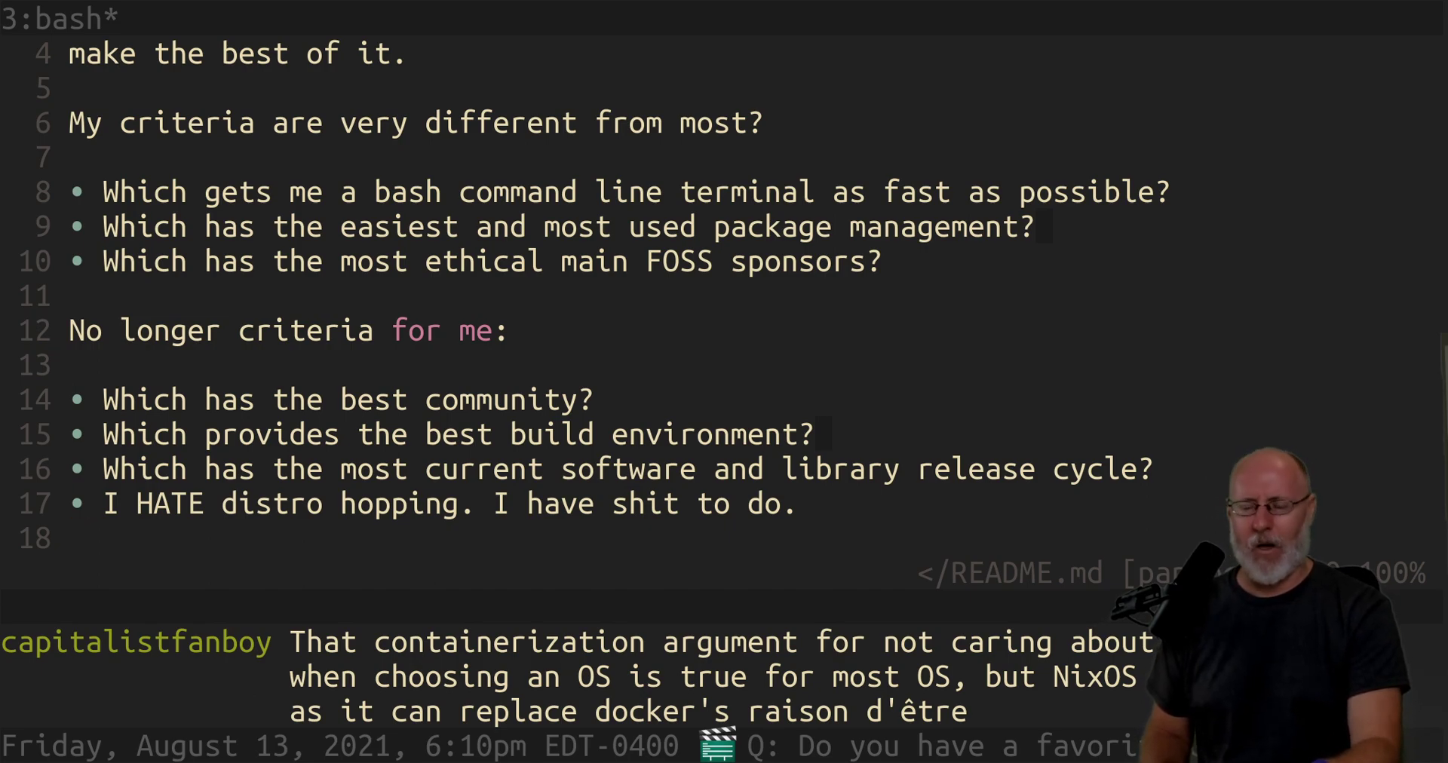
{"action": "key", "text": "k"}
{"action": "key", "text": "k"}
{"action": "key", "text": "k"}
{"action": "key", "text": "k"}
{"action": "key", "text": "k"}
{"action": "key", "text": "k"}
{"action": "key", "text": "k"}
{"action": "key", "text": "k"}
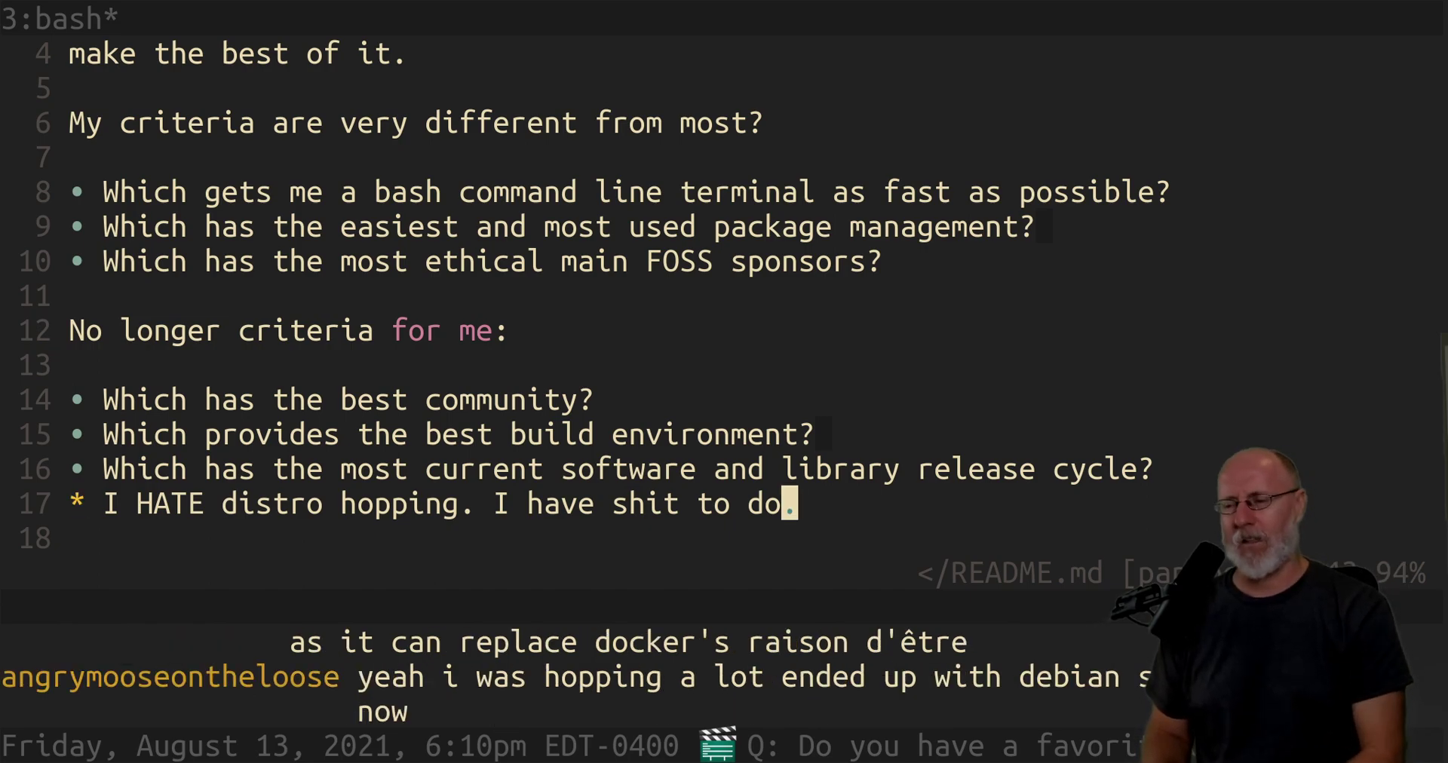
{"action": "key", "text": "k"}
{"action": "key", "text": "k"}
{"action": "key", "text": "k"}
{"action": "key", "text": "k"}
{"action": "key", "text": "k"}
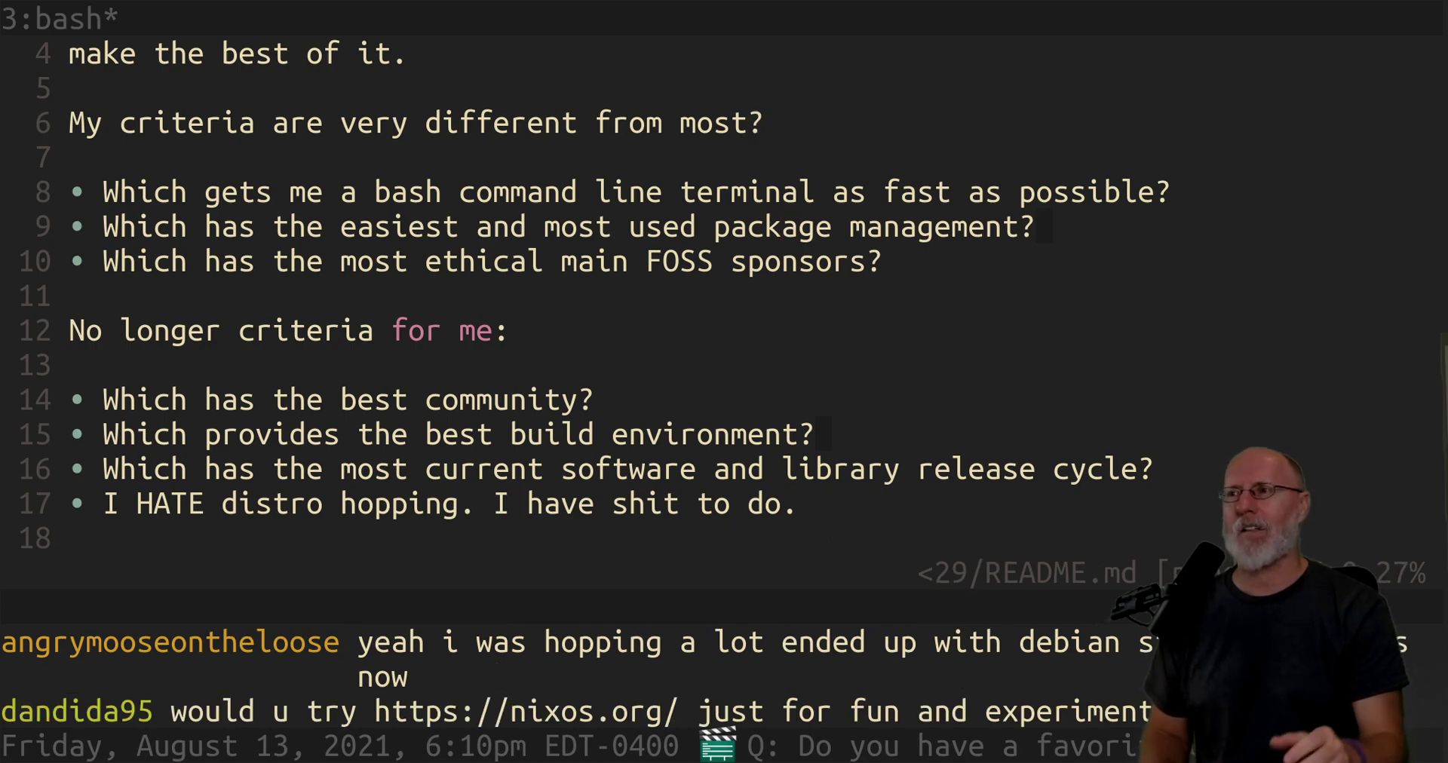
{"action": "key", "text": "k"}
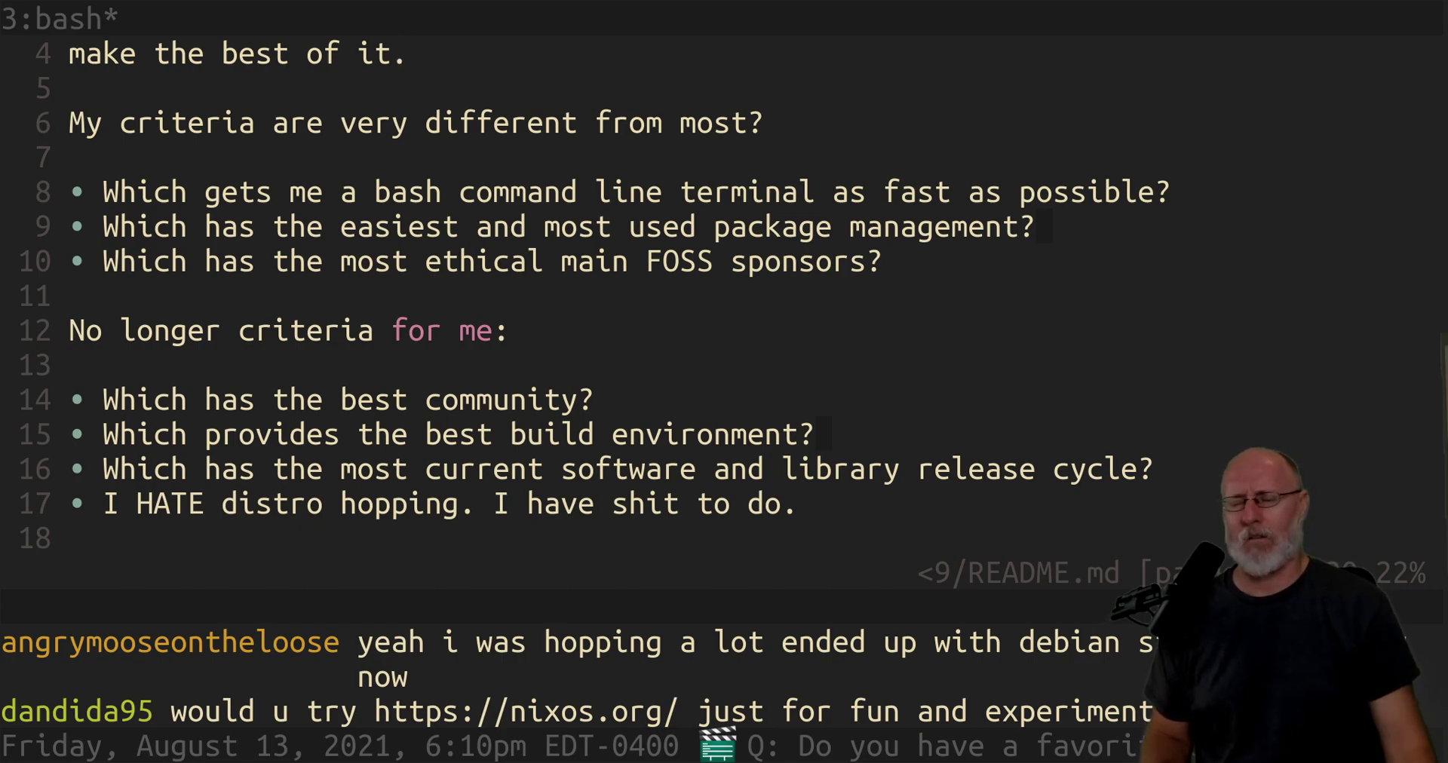
{"action": "key", "text": "k"}
{"action": "key", "text": "k"}
{"action": "key", "text": "k"}
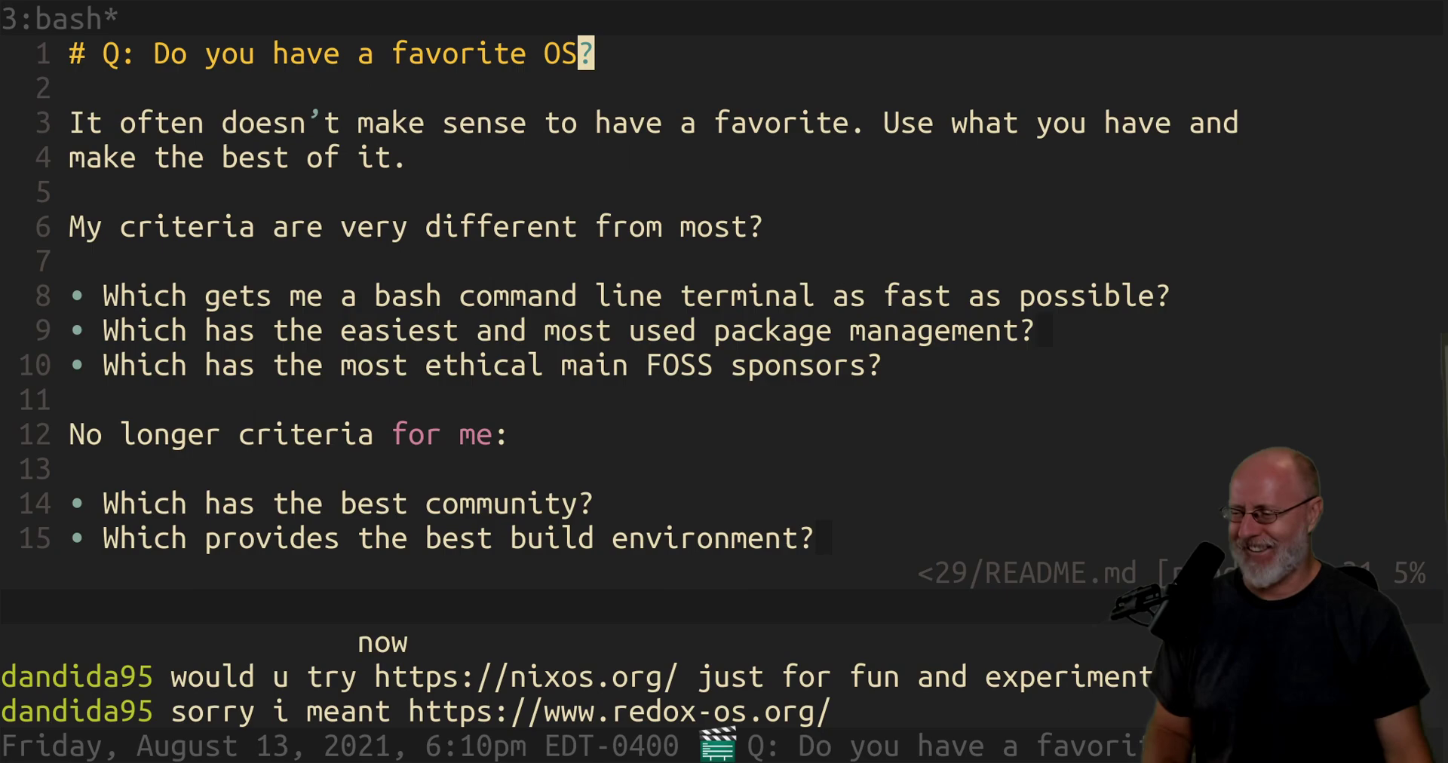
{"action": "key", "text": "j"}
{"action": "key", "text": "j"}
{"action": "key", "text": "j"}
{"action": "key", "text": "j"}
{"action": "key", "text": "j"}
{"action": "key", "text": "j"}
{"action": "key", "text": "j"}
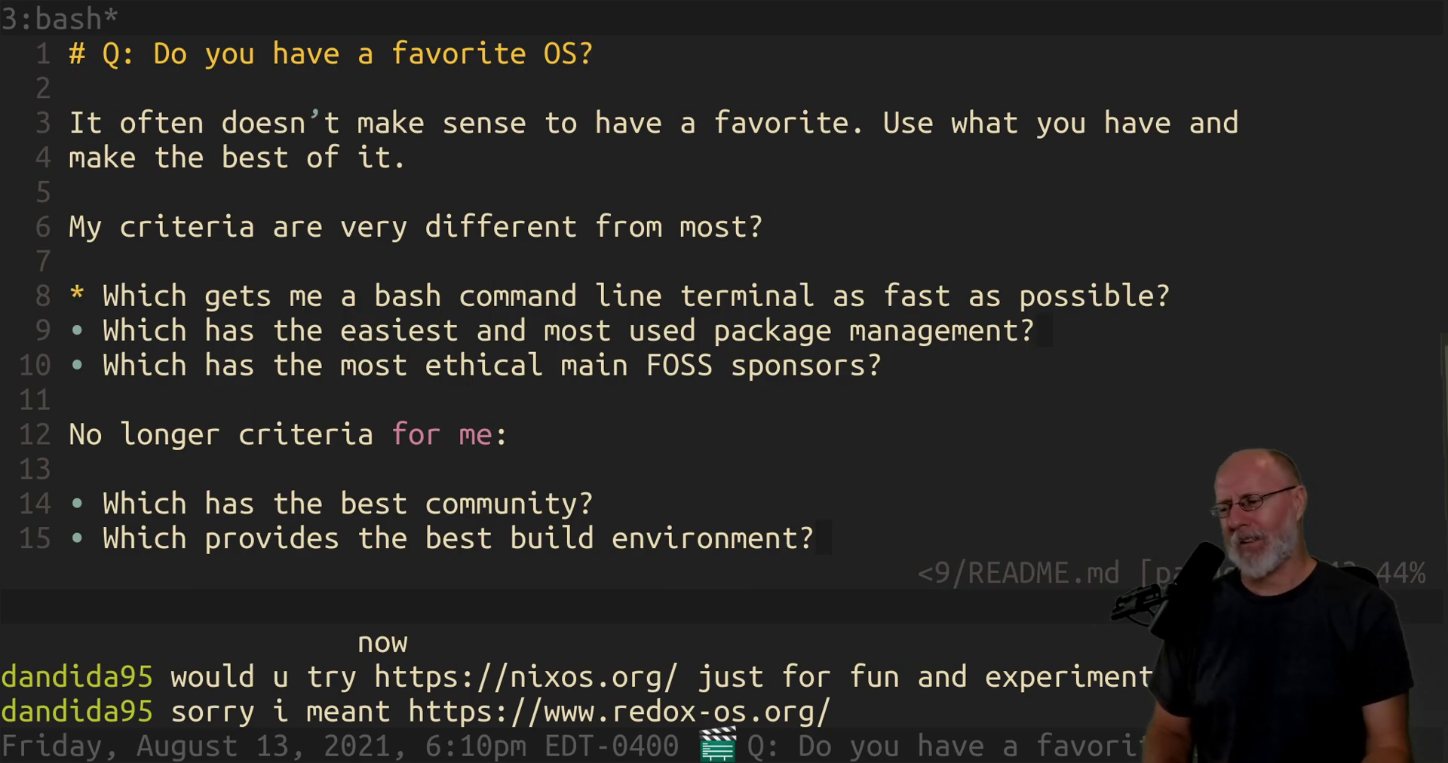
{"action": "key", "text": "j"}
{"action": "key", "text": "j"}
{"action": "key", "text": "j"}
{"action": "key", "text": "j"}
{"action": "key", "text": "j"}
{"action": "key", "text": "j"}
{"action": "key", "text": "j"}
{"action": "key", "text": "j"}
{"action": "key", "text": "j"}
{"action": "key", "text": "j"}
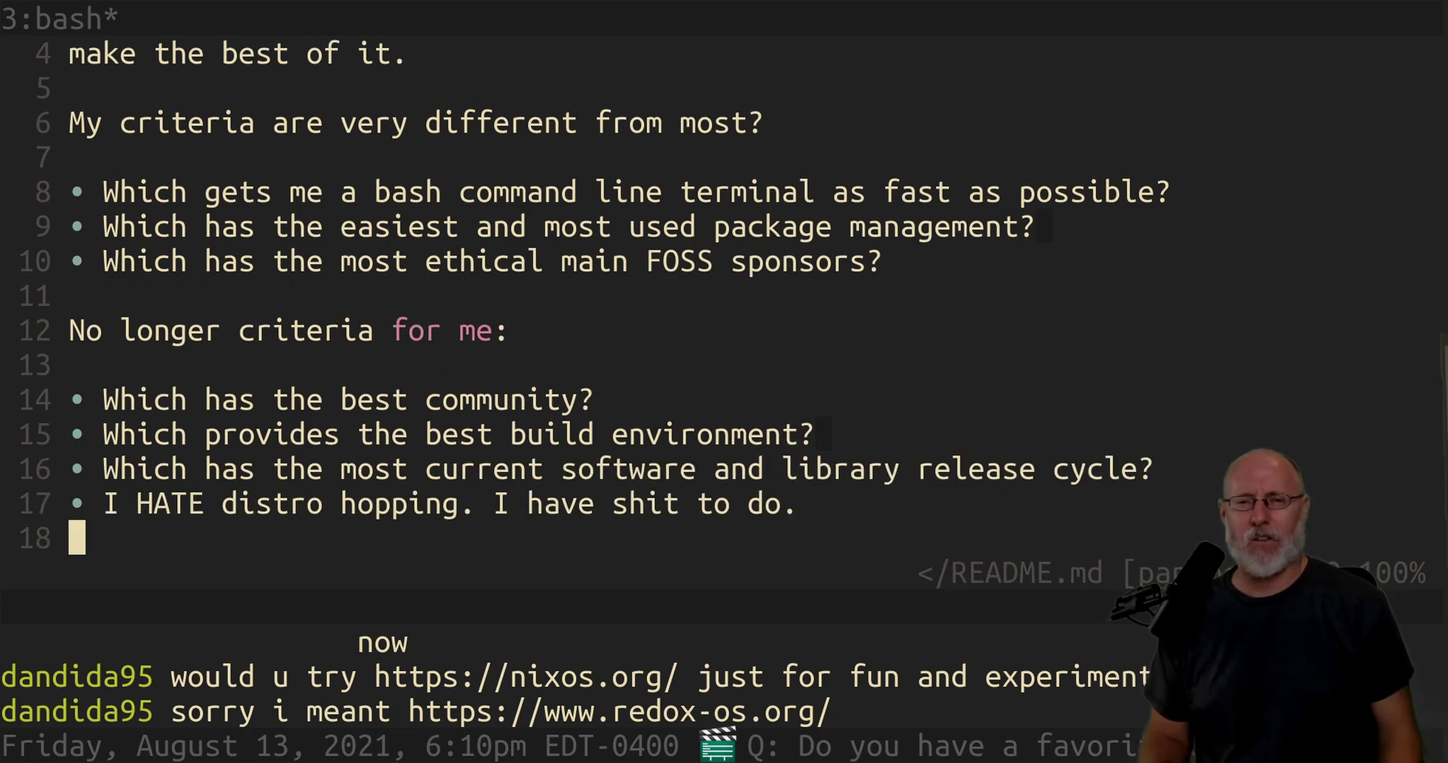
{"action": "key", "text": "k"}
{"action": "key", "text": "k"}
{"action": "key", "text": "k"}
{"action": "key", "text": "k"}
{"action": "key", "text": "k"}
{"action": "key", "text": "k"}
{"action": "key", "text": "k"}
{"action": "key", "text": "k"}
{"action": "key", "text": "k"}
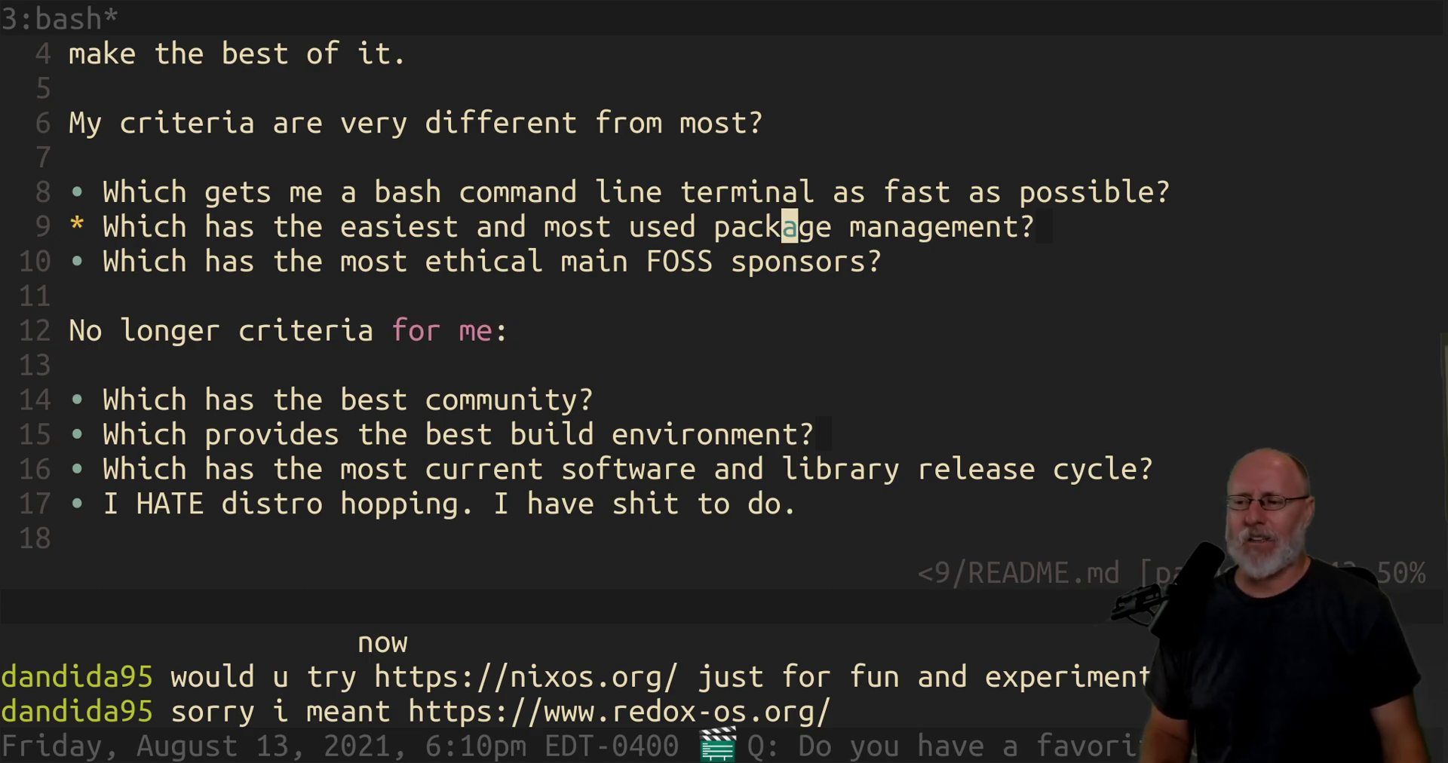
{"action": "key", "text": "k"}
{"action": "key", "text": "k"}
{"action": "key", "text": "k"}
{"action": "key", "text": "k"}
{"action": "key", "text": "k"}
{"action": "key", "text": "k"}
{"action": "key", "text": "k"}
{"action": "key", "text": "k"}
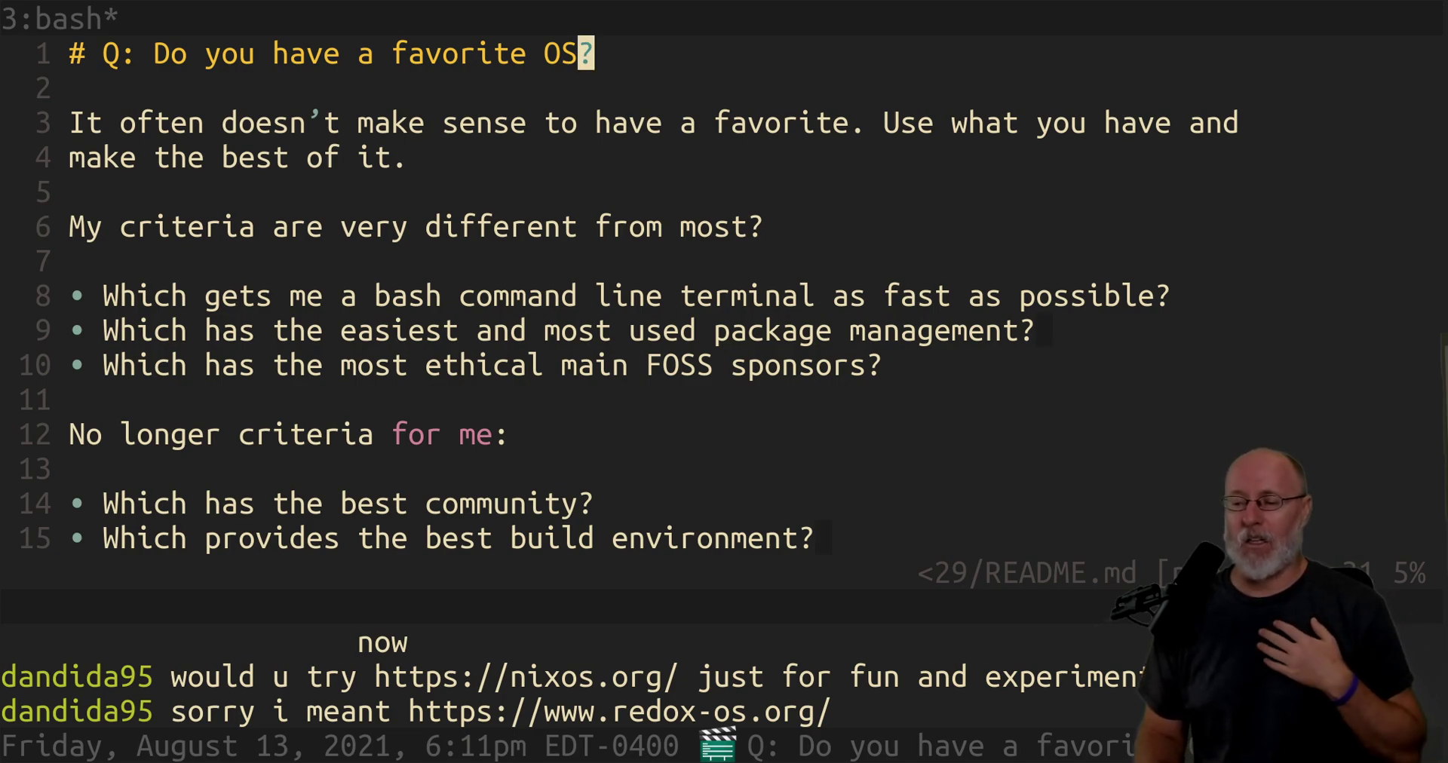
{"action": "key", "text": "j"}
{"action": "key", "text": "j"}
{"action": "key", "text": "j"}
{"action": "key", "text": "j"}
{"action": "key", "text": "j"}
{"action": "key", "text": "j"}
{"action": "key", "text": "j"}
{"action": "key", "text": "j"}
{"action": "key", "text": "j"}
{"action": "key", "text": "j"}
{"action": "key", "text": "j"}
{"action": "key", "text": "j"}
{"action": "key", "text": "j"}
{"action": "key", "text": "j"}
{"action": "key", "text": "j"}
{"action": "key", "text": "j"}
{"action": "key", "text": "j"}
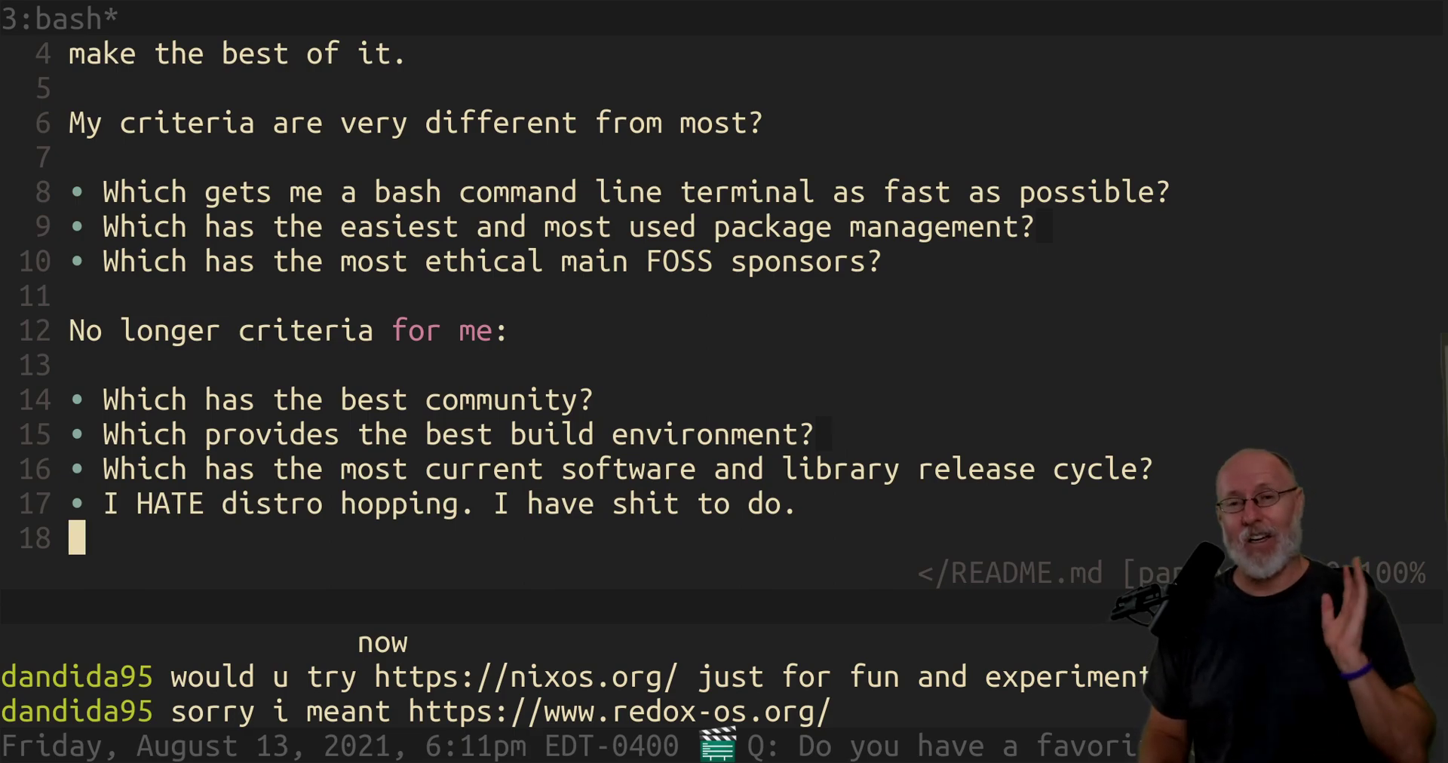
- Type the paragraph 'Actually, the OS that just makes me giddy…', noting it's never his main workstation OS
{"action": "key", "text": "i"}
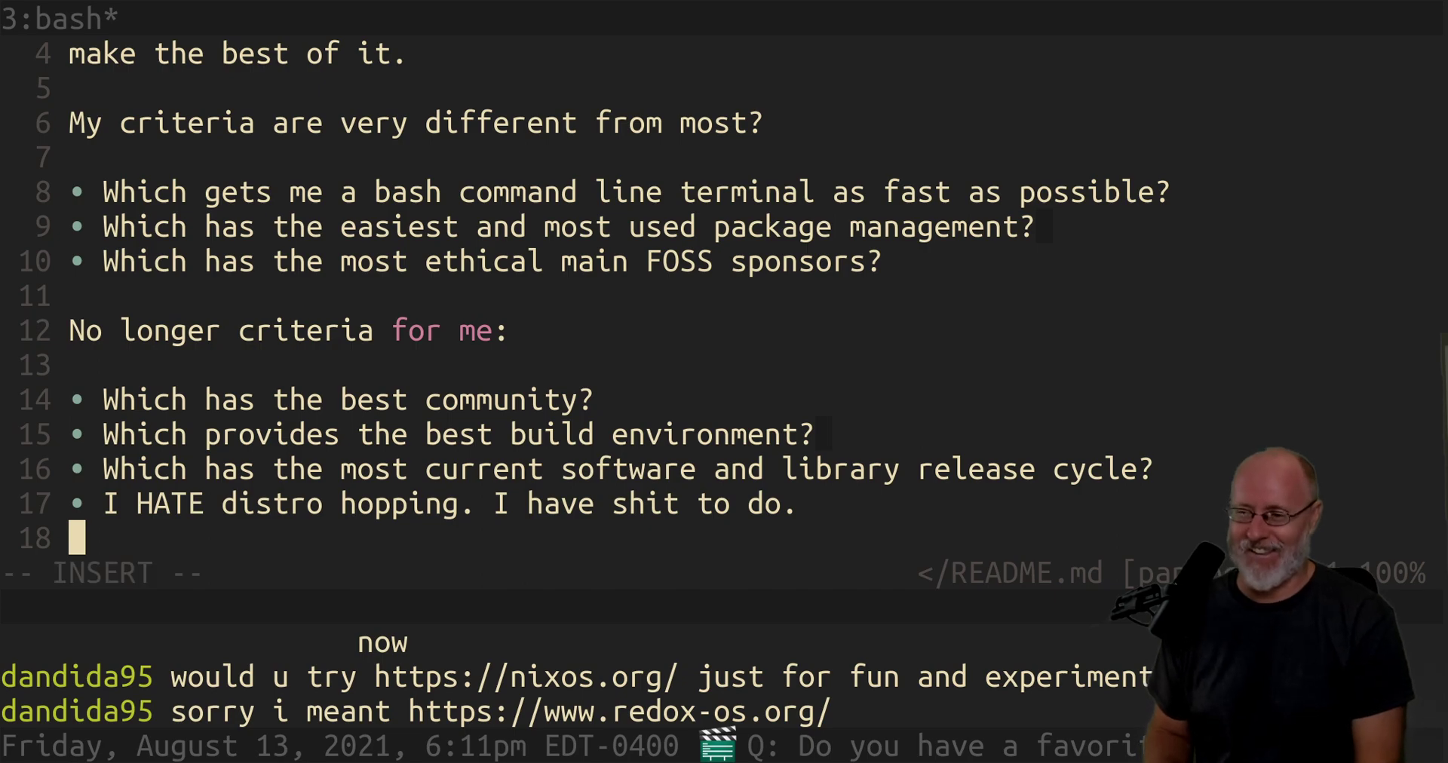
{"action": "key", "text": "Return"}
{"action": "type", "text": "A"}
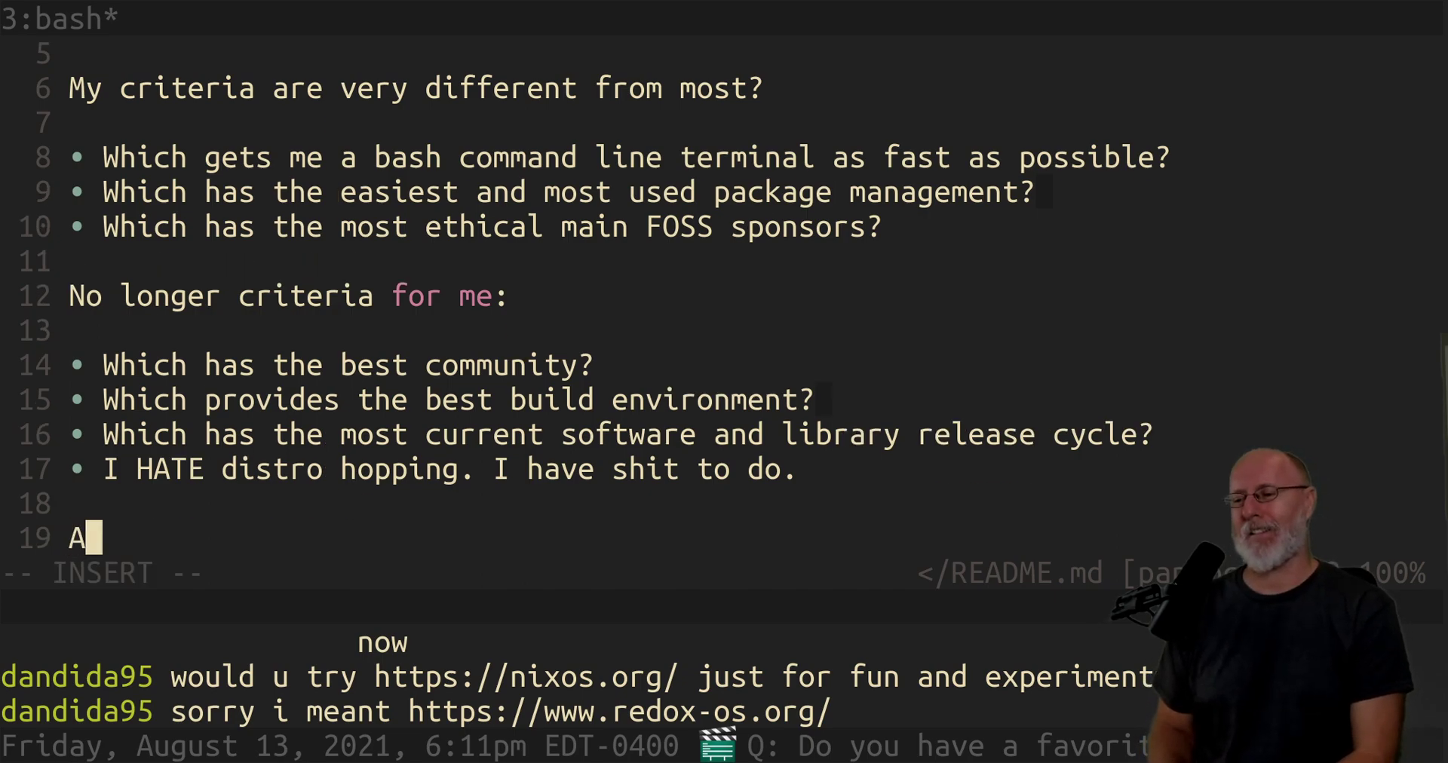
{"action": "type", "text": "ctually, the "}
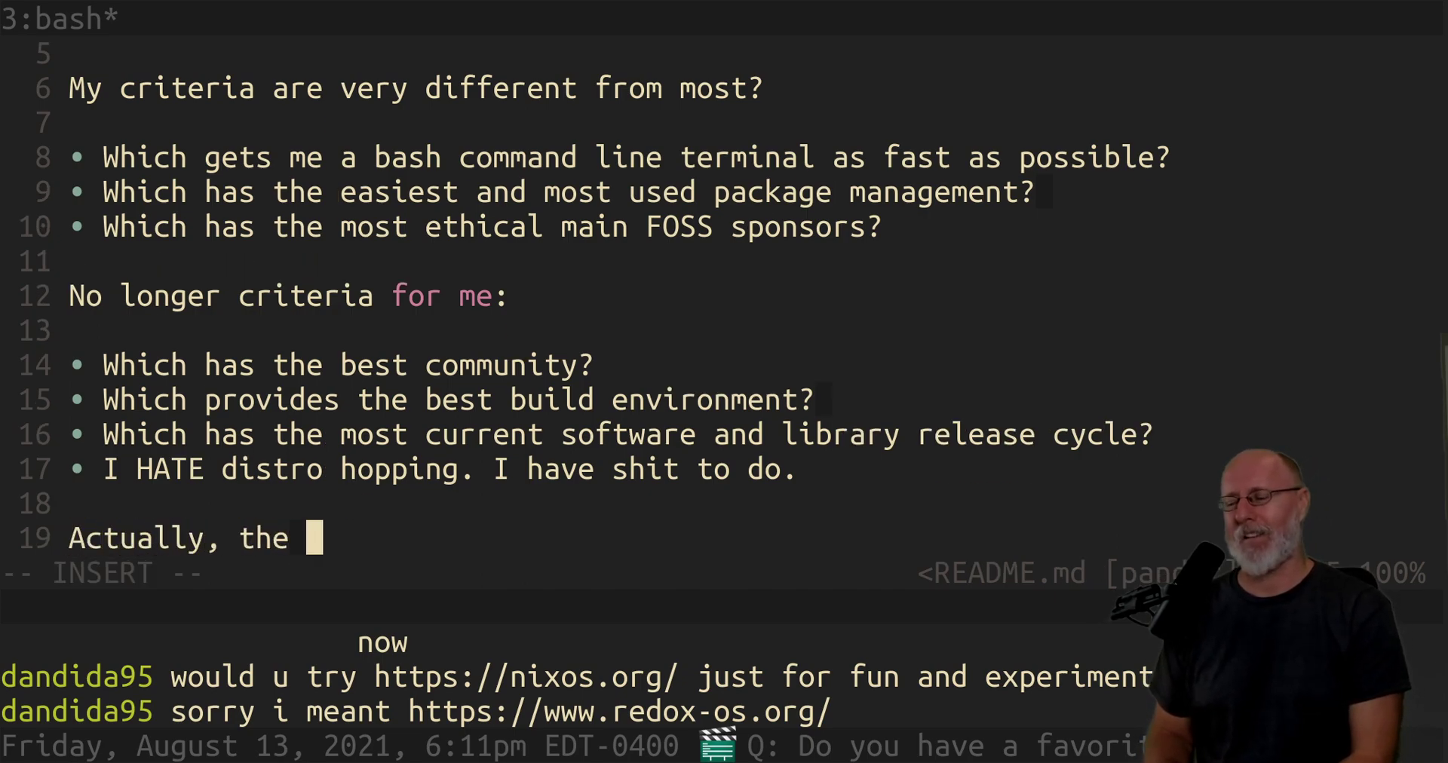
{"action": "type", "text": "OS that just mak"}
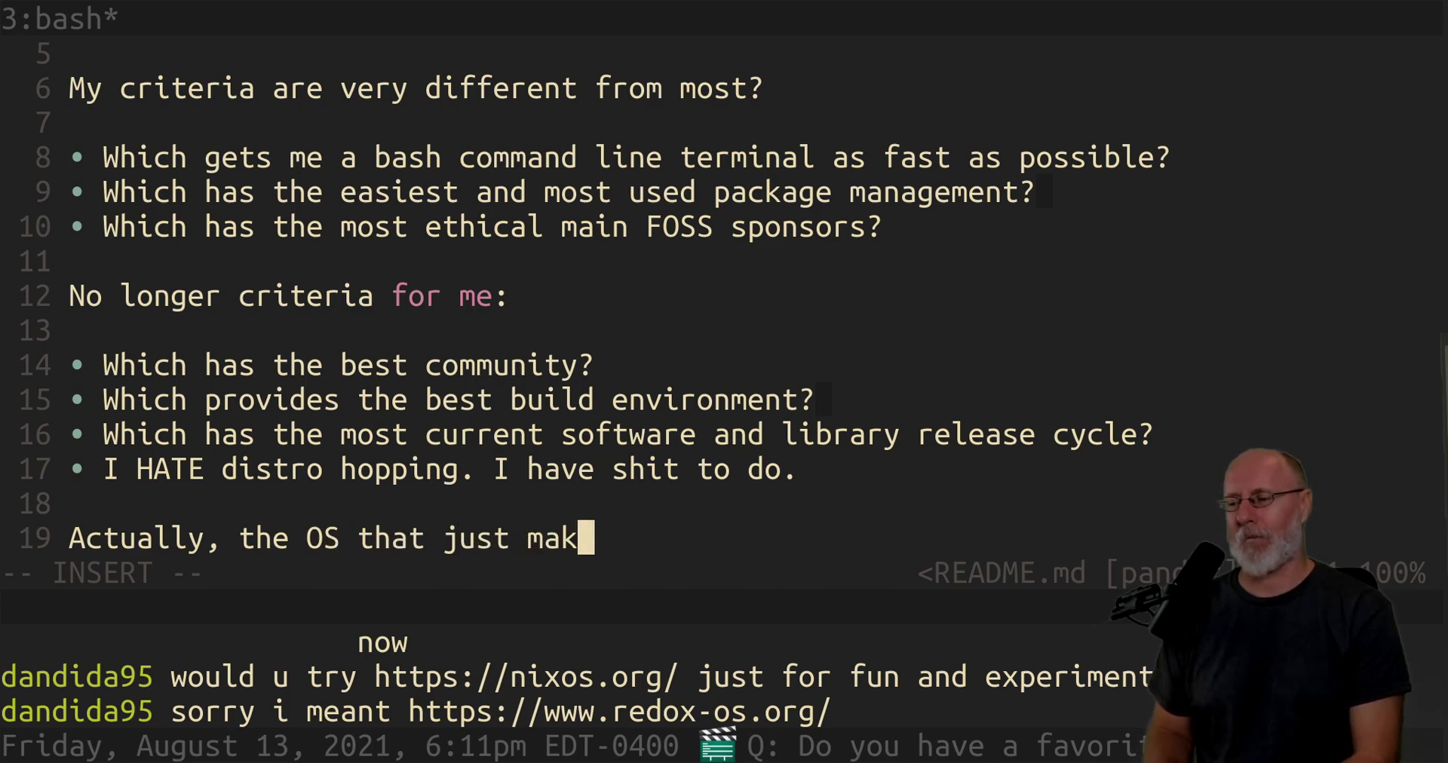
{"action": "type", "text": "es me giddy "}
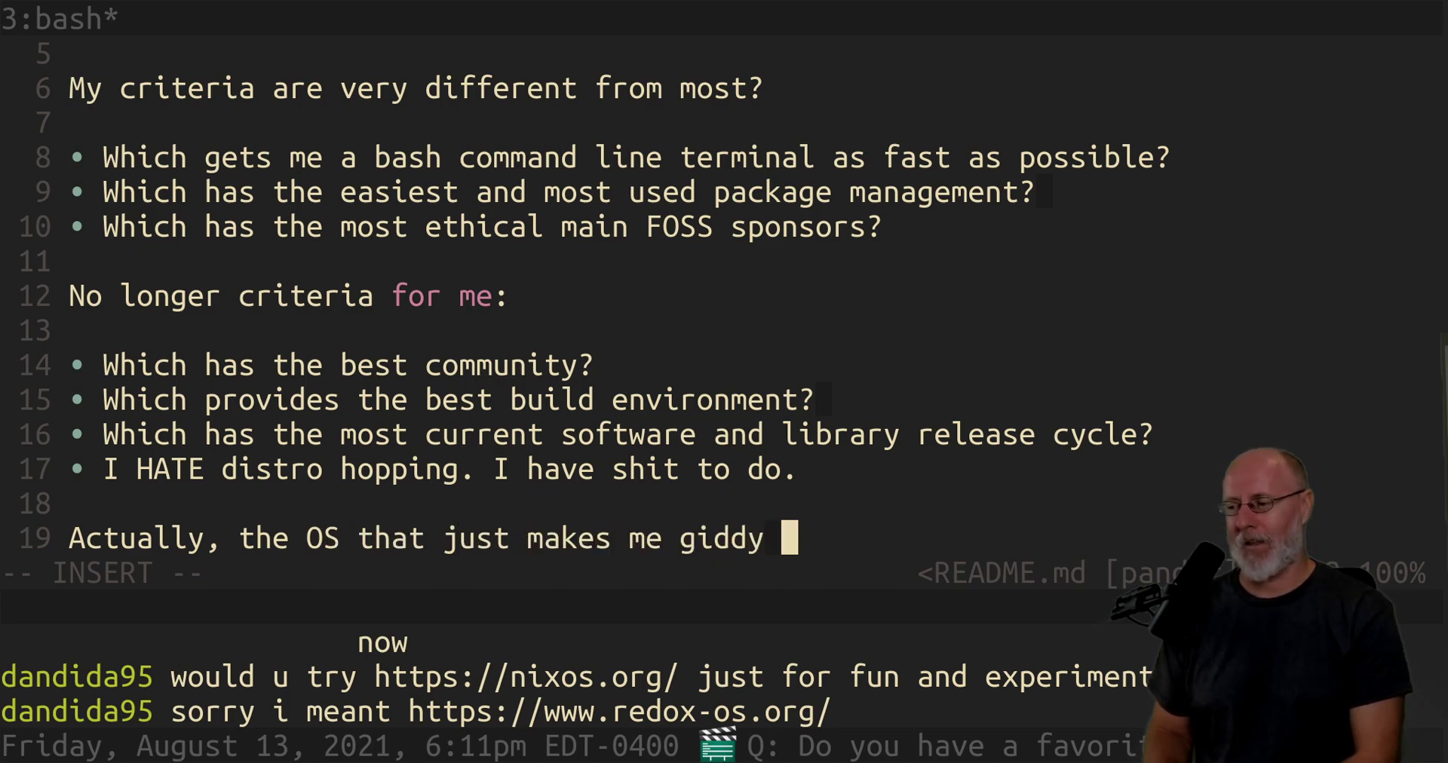
{"action": "type", "text": "when I hear abou"}
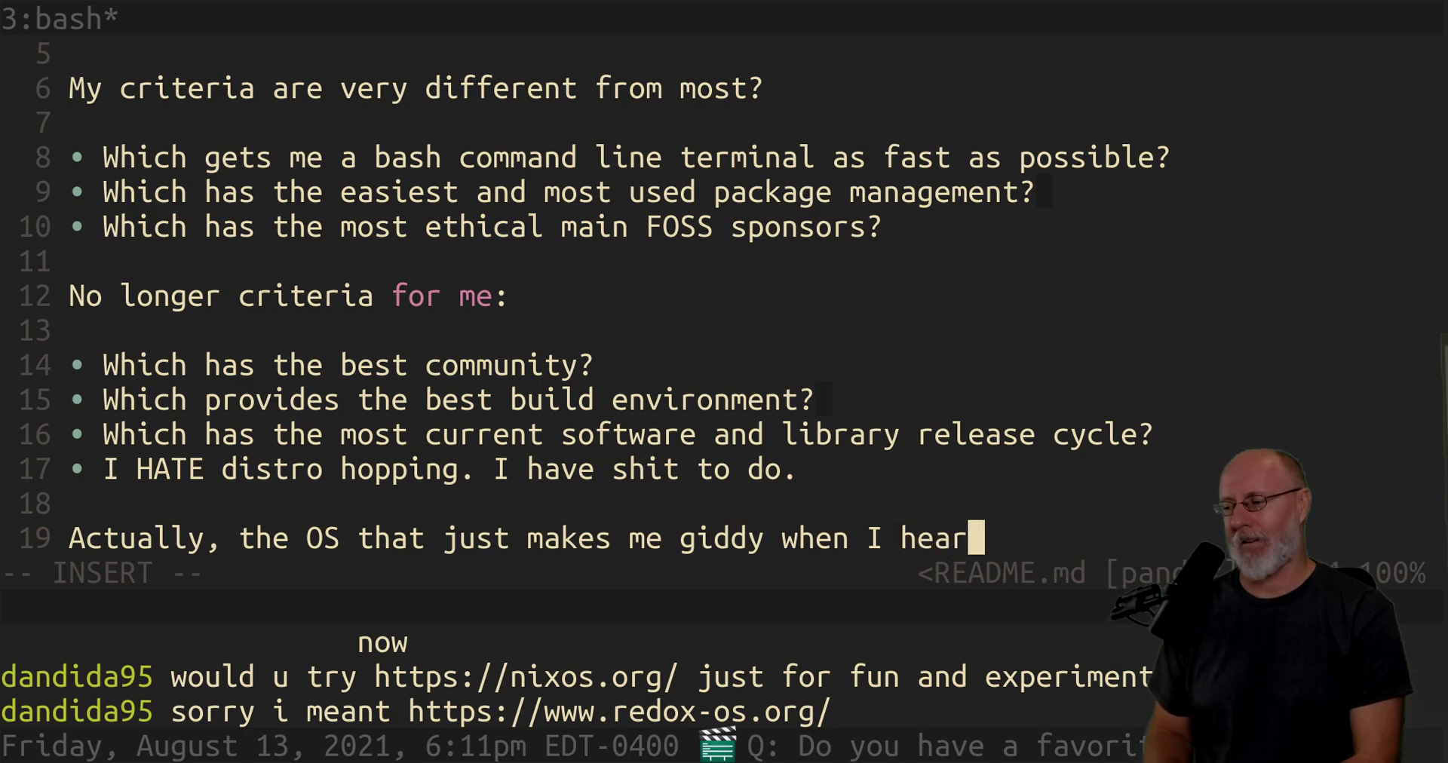
{"action": "key", "text": "BackSpace"}
{"action": "key", "text": "BackSpace"}
{"action": "key", "text": "BackSpace"}
{"action": "type", "text": "bout i"}
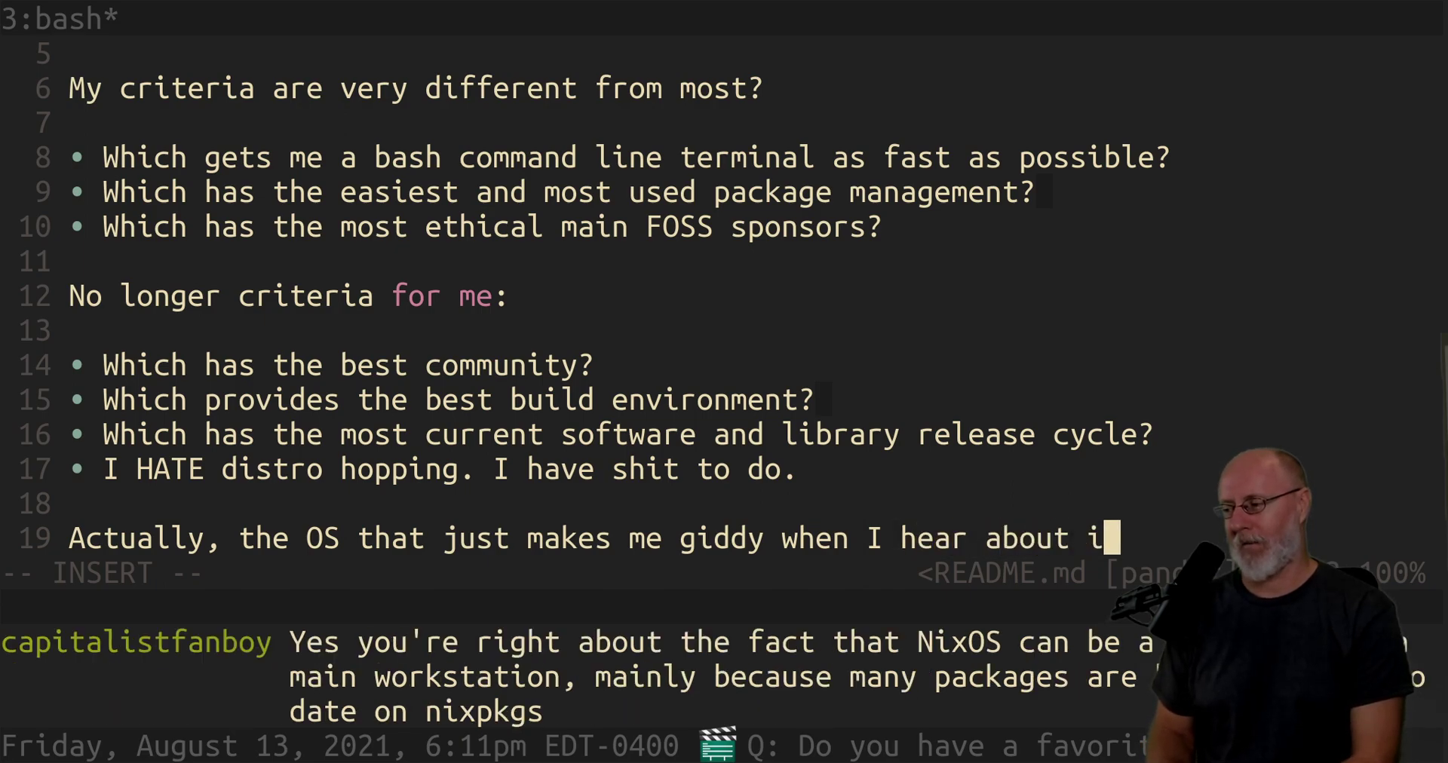
{"action": "type", "text": "t right now,"}
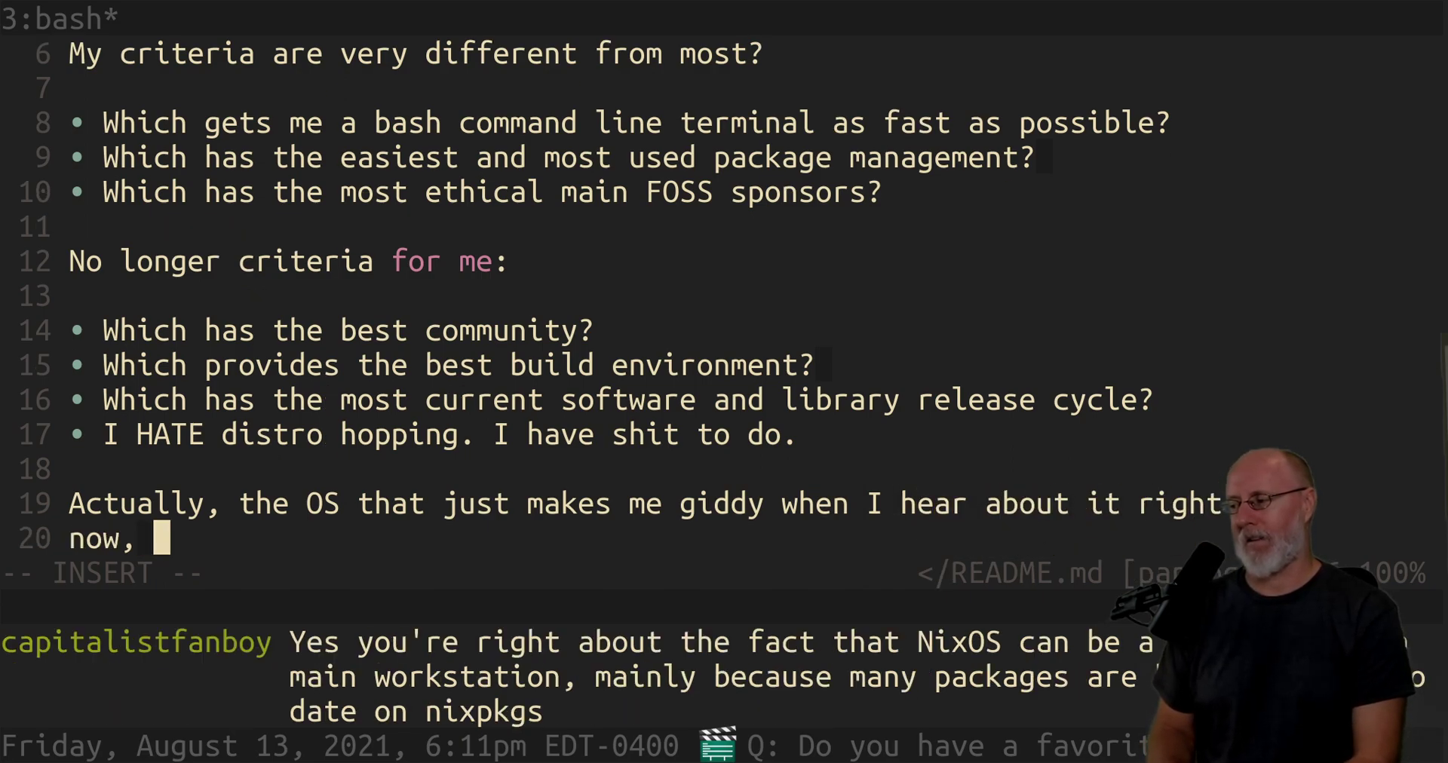
{"action": "key", "text": "BackSpace"}
{"action": "type", "text": "(alou"}
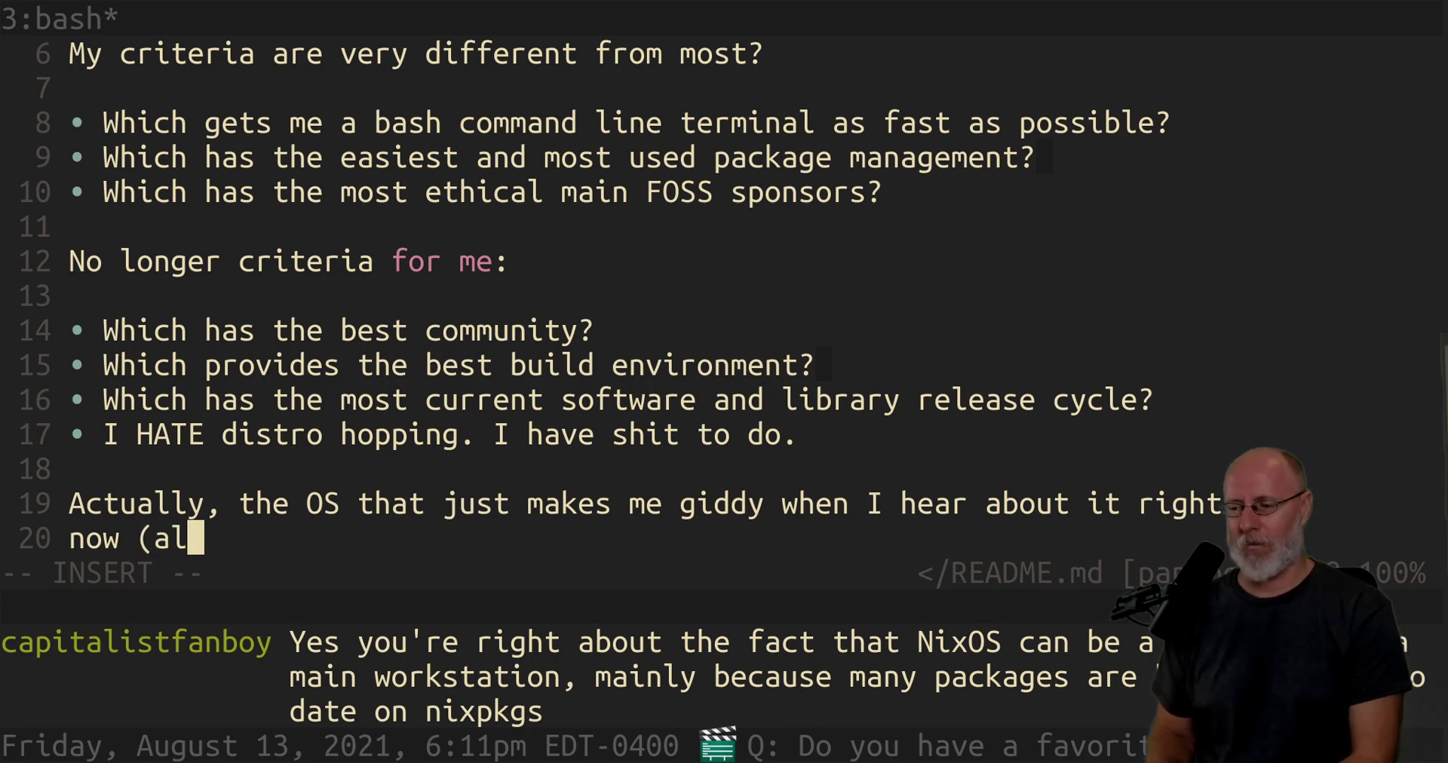
{"action": "key", "text": "BackSpace"}
{"action": "key", "text": "BackSpace"}
{"action": "type", "text": "though I"}
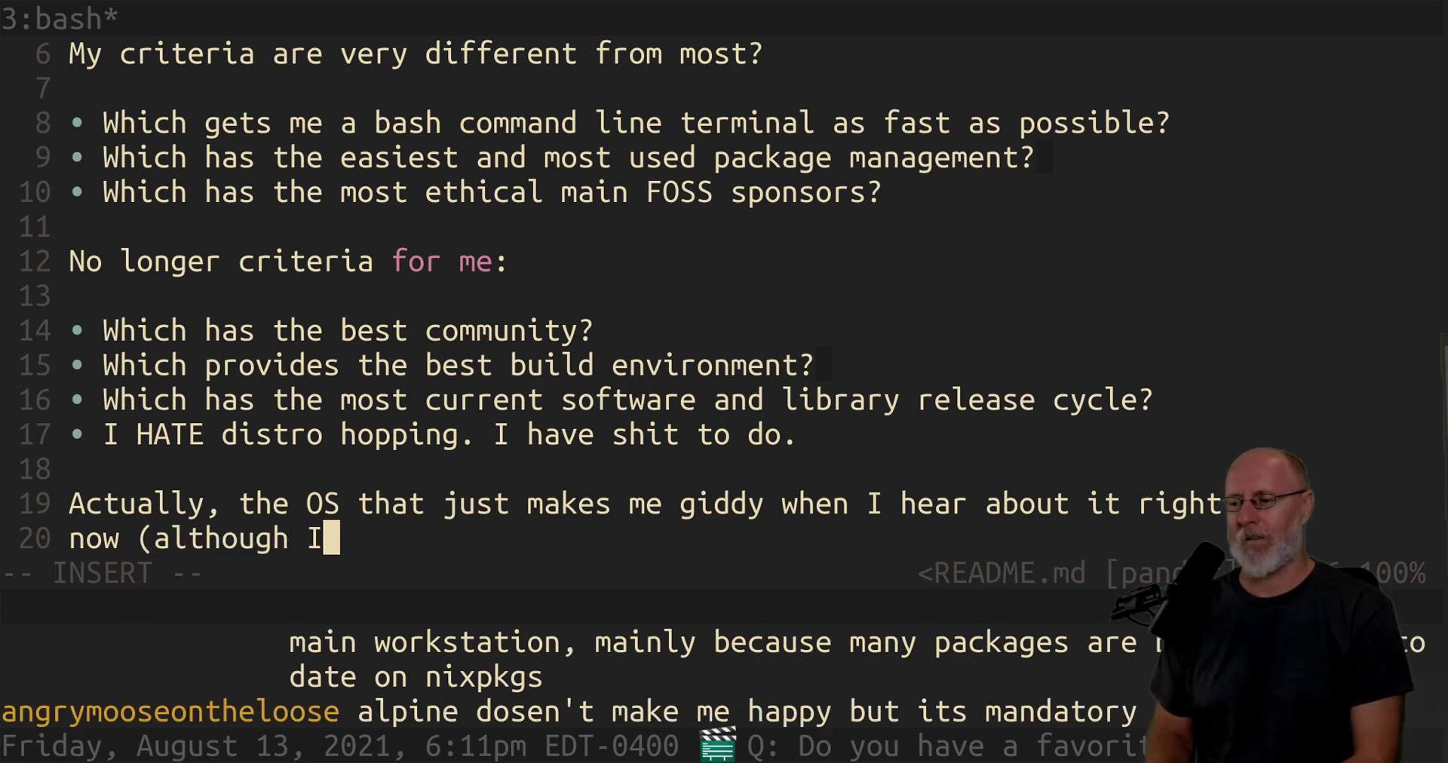
{"action": "type", "text": " would never made "}
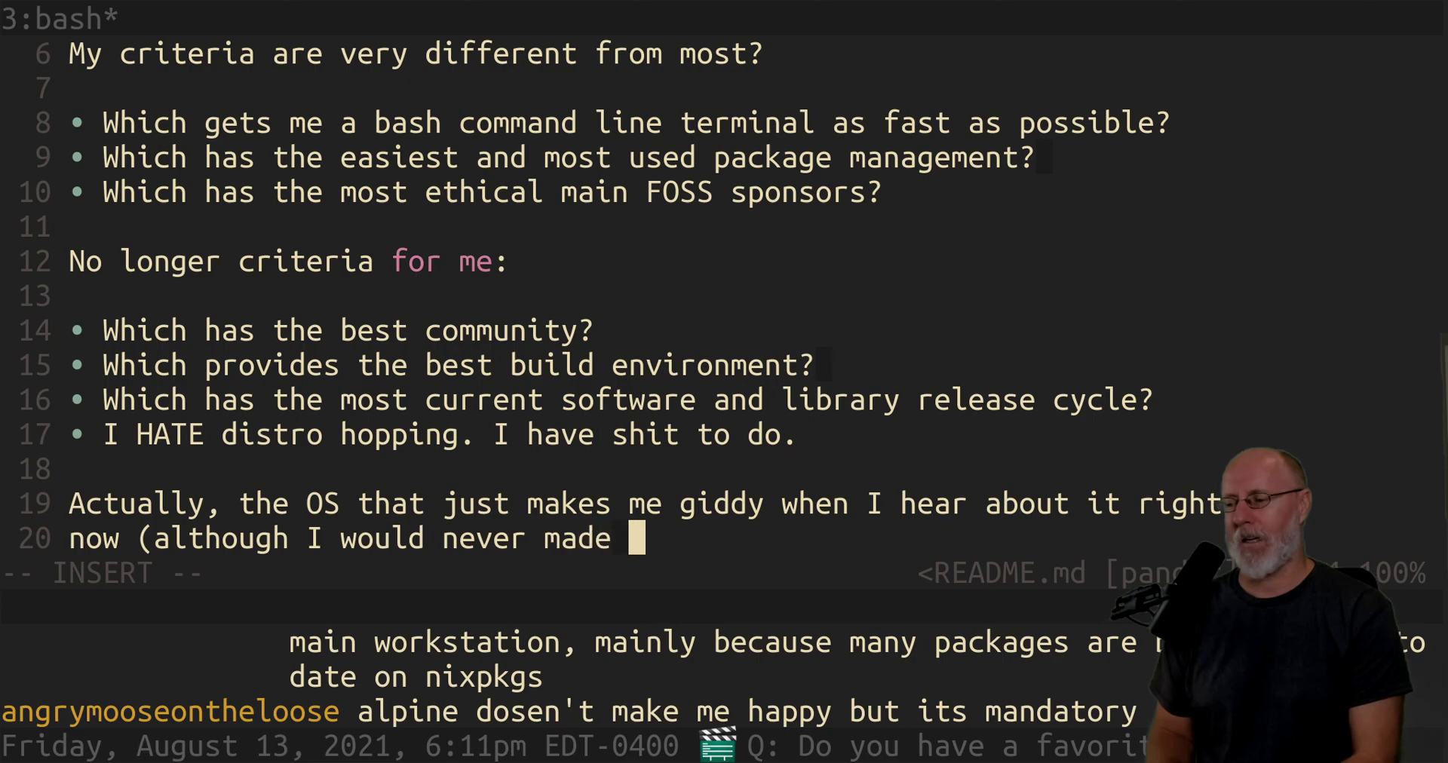
{"action": "type", "text": "it my main work"}
{"action": "key", "text": "BackSpace"}
{"action": "type", "text": "in "}
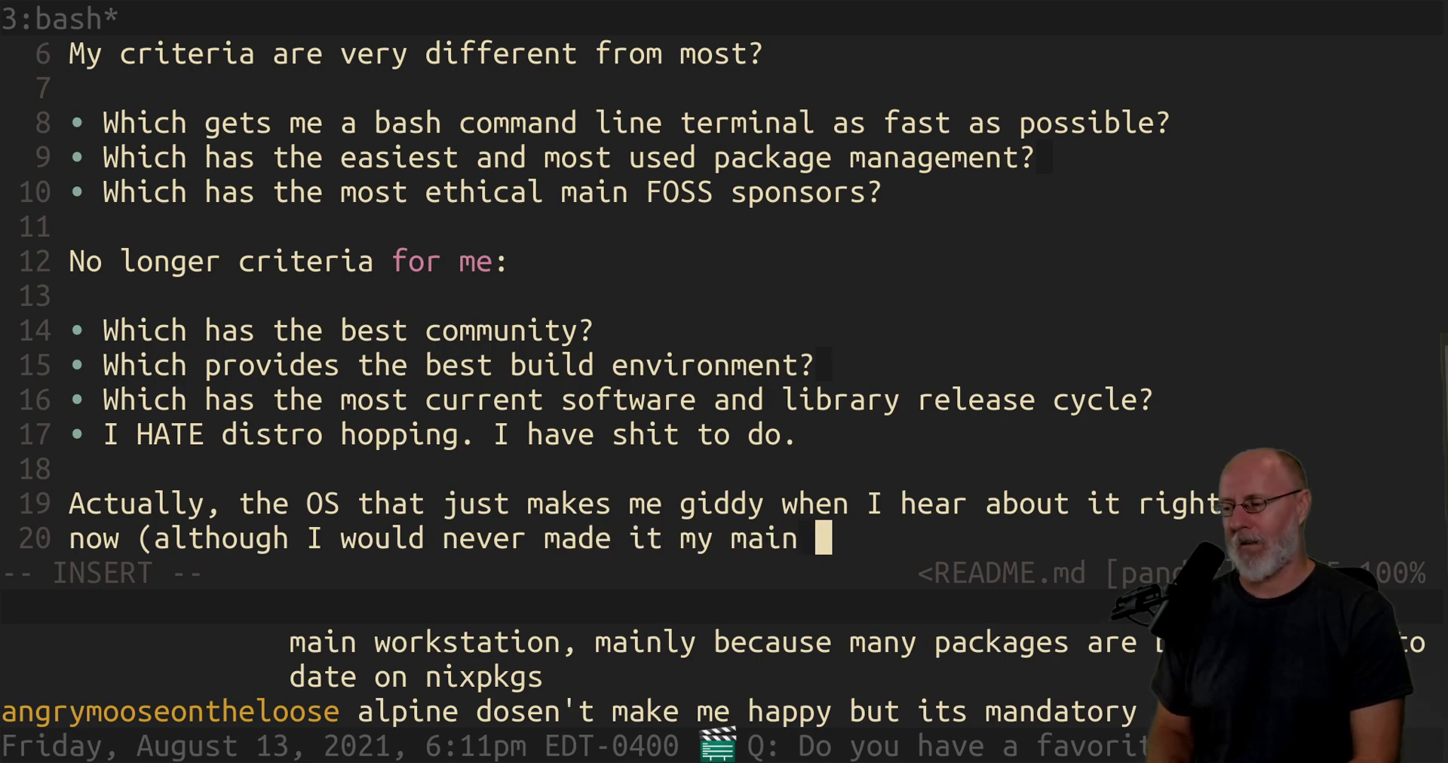
{"action": "type", "text": "workstation OS) is A"}
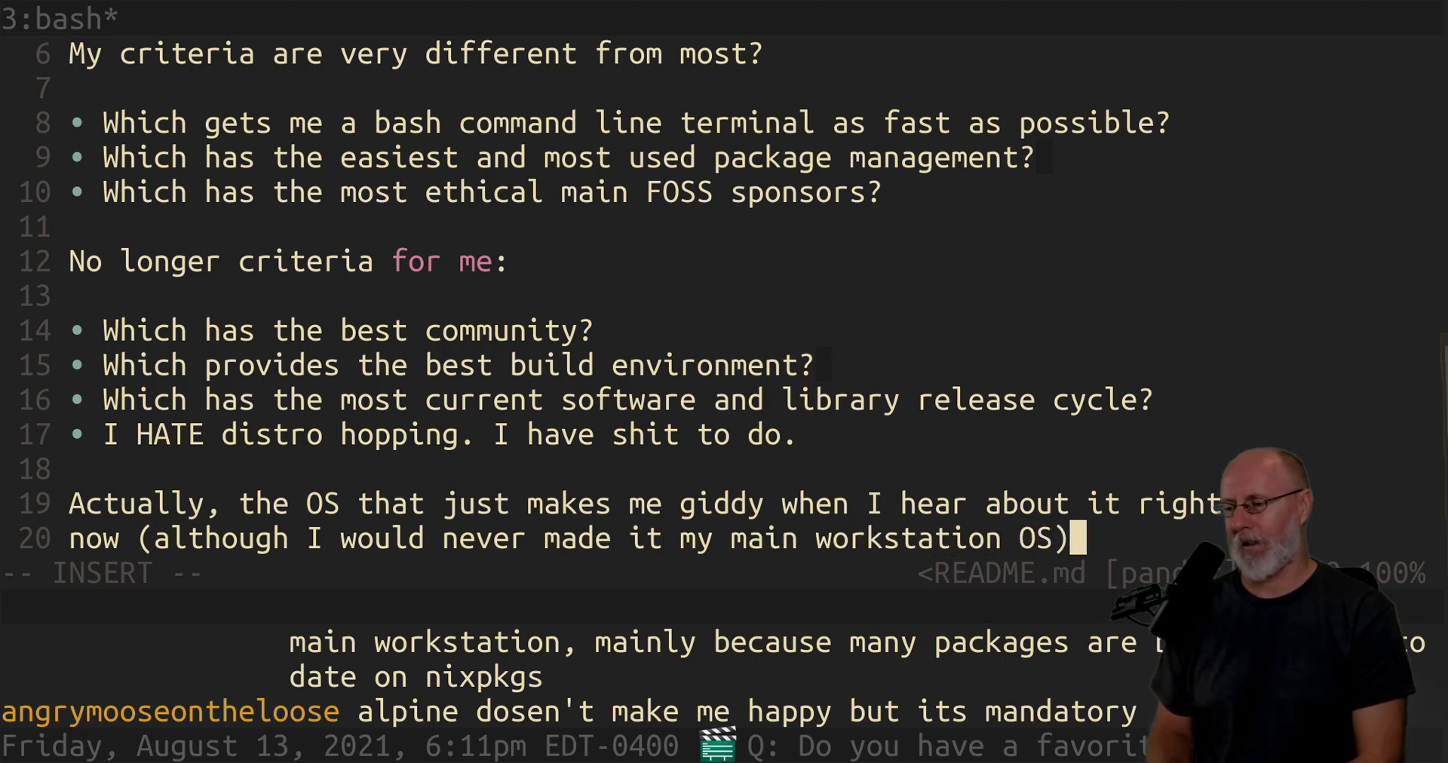
{"action": "type", "text": "op"}
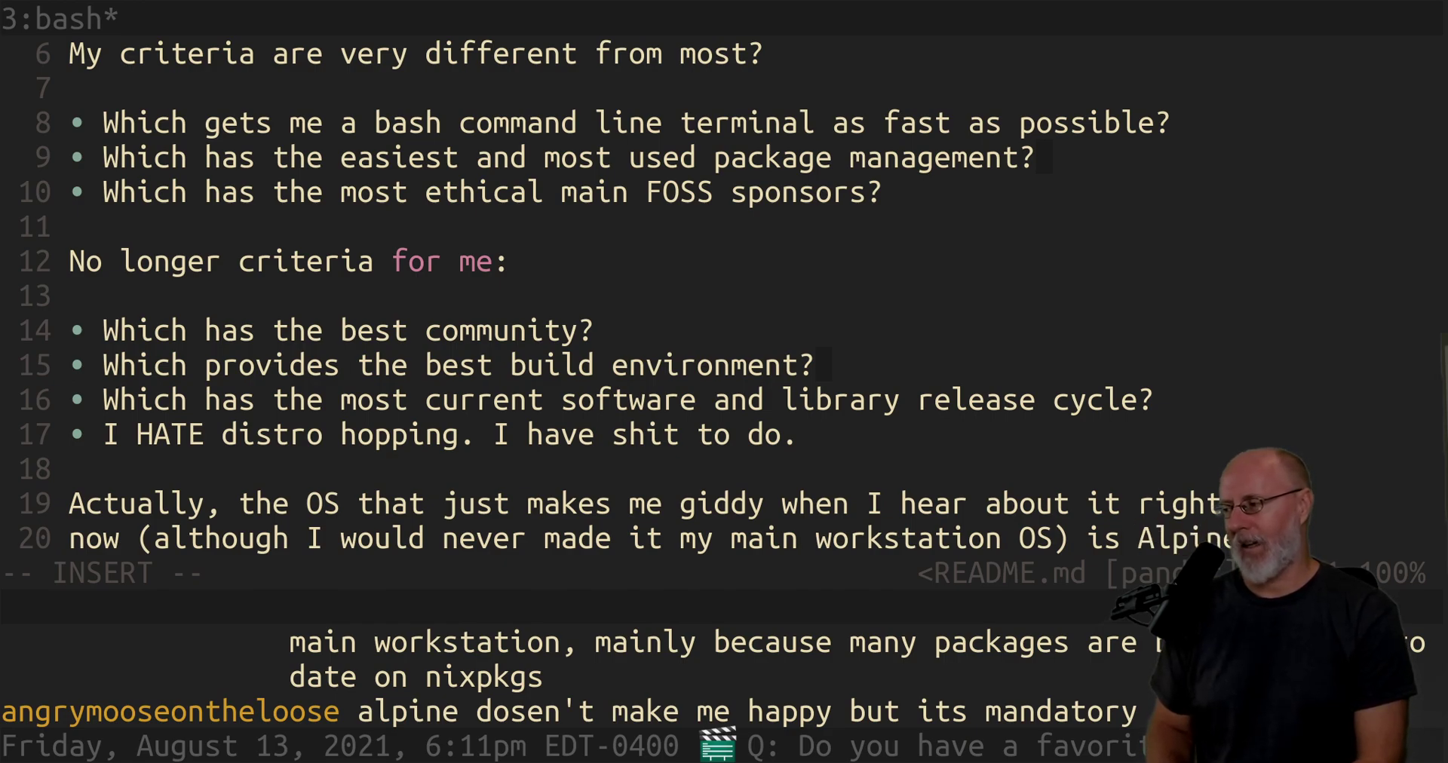
- Add bullets 'Contains zero GPLv3' and 'Supper minimal, but not *too* minimal'
{"action": "key", "text": "Return"}
{"action": "key", "text": "Return"}
{"action": "type", "text": "* "}
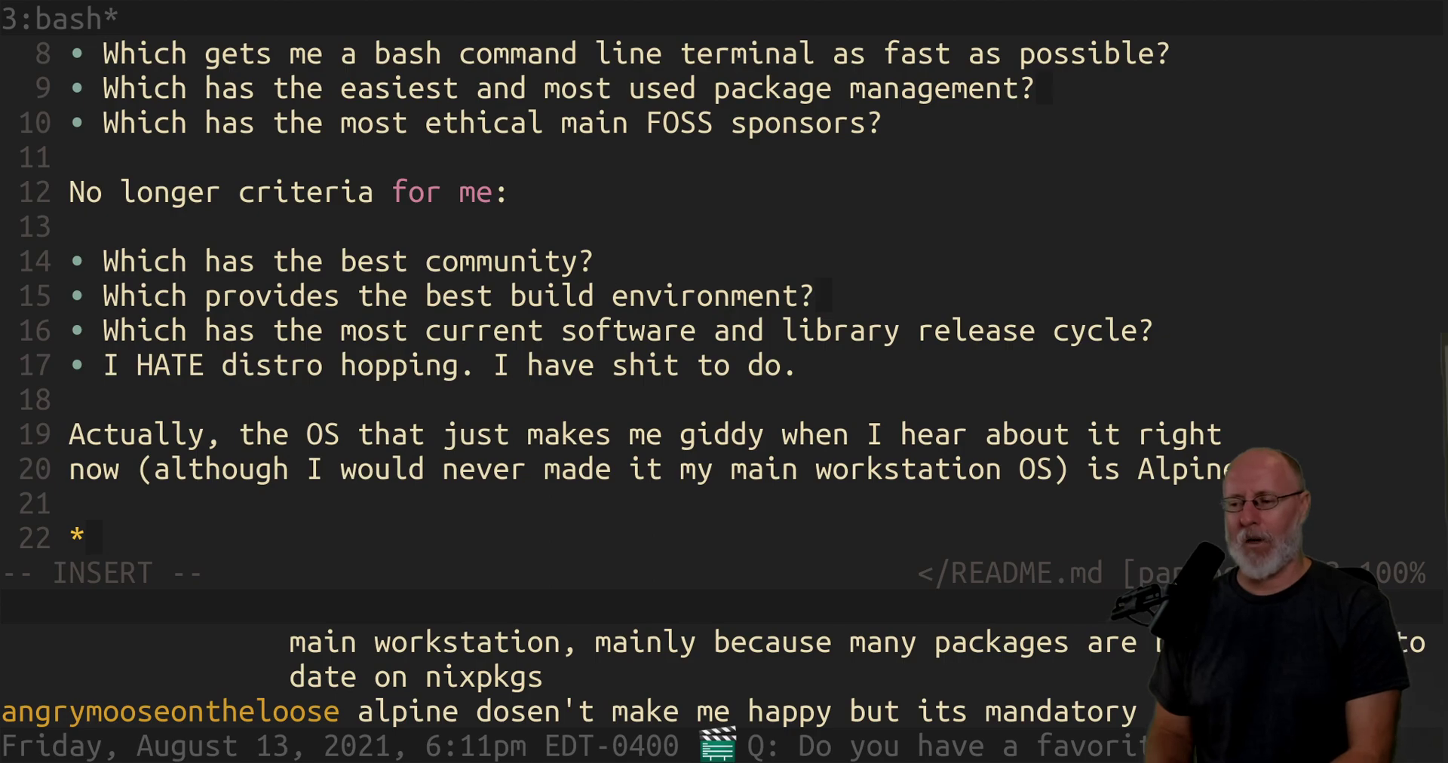
{"action": "type", "text": "Contains"}
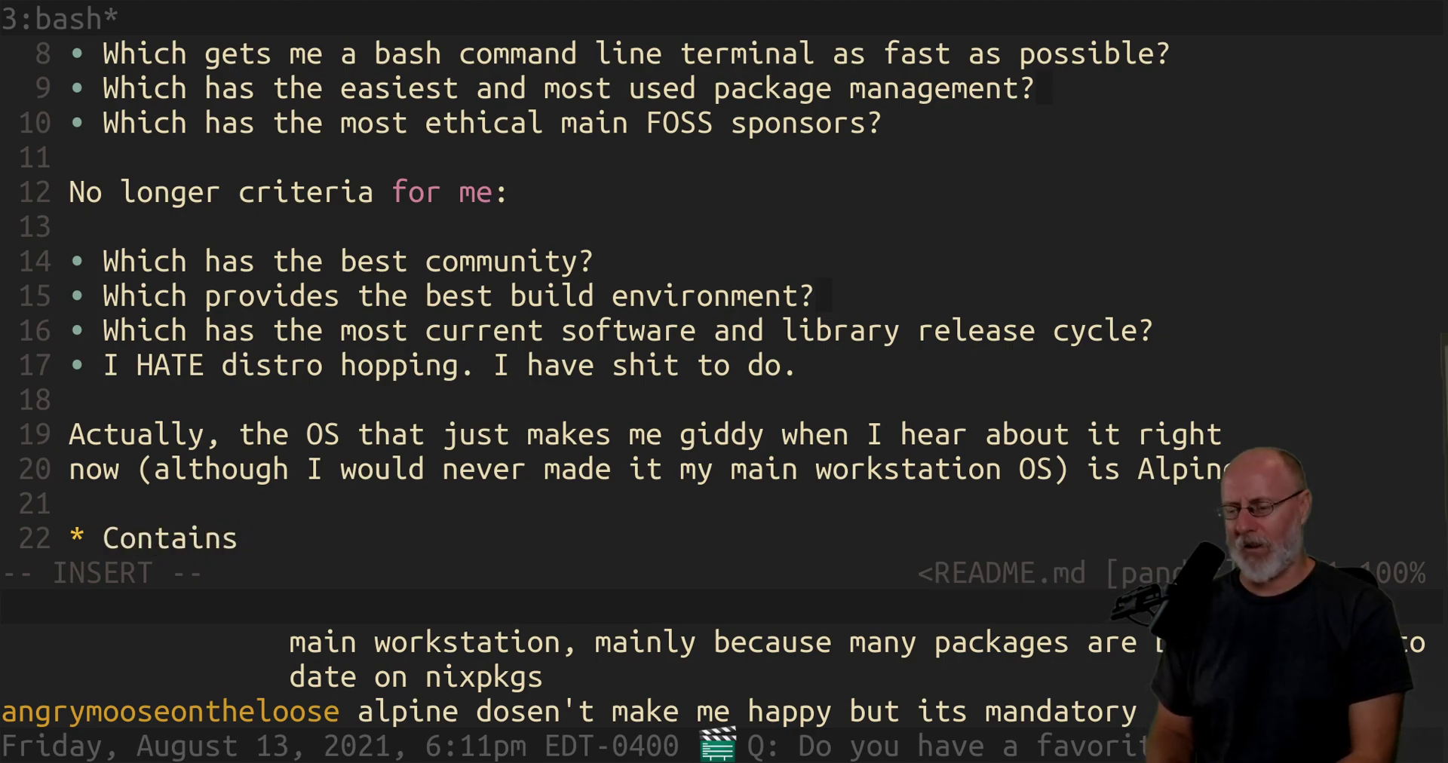
{"action": "type", "text": " zero g"}
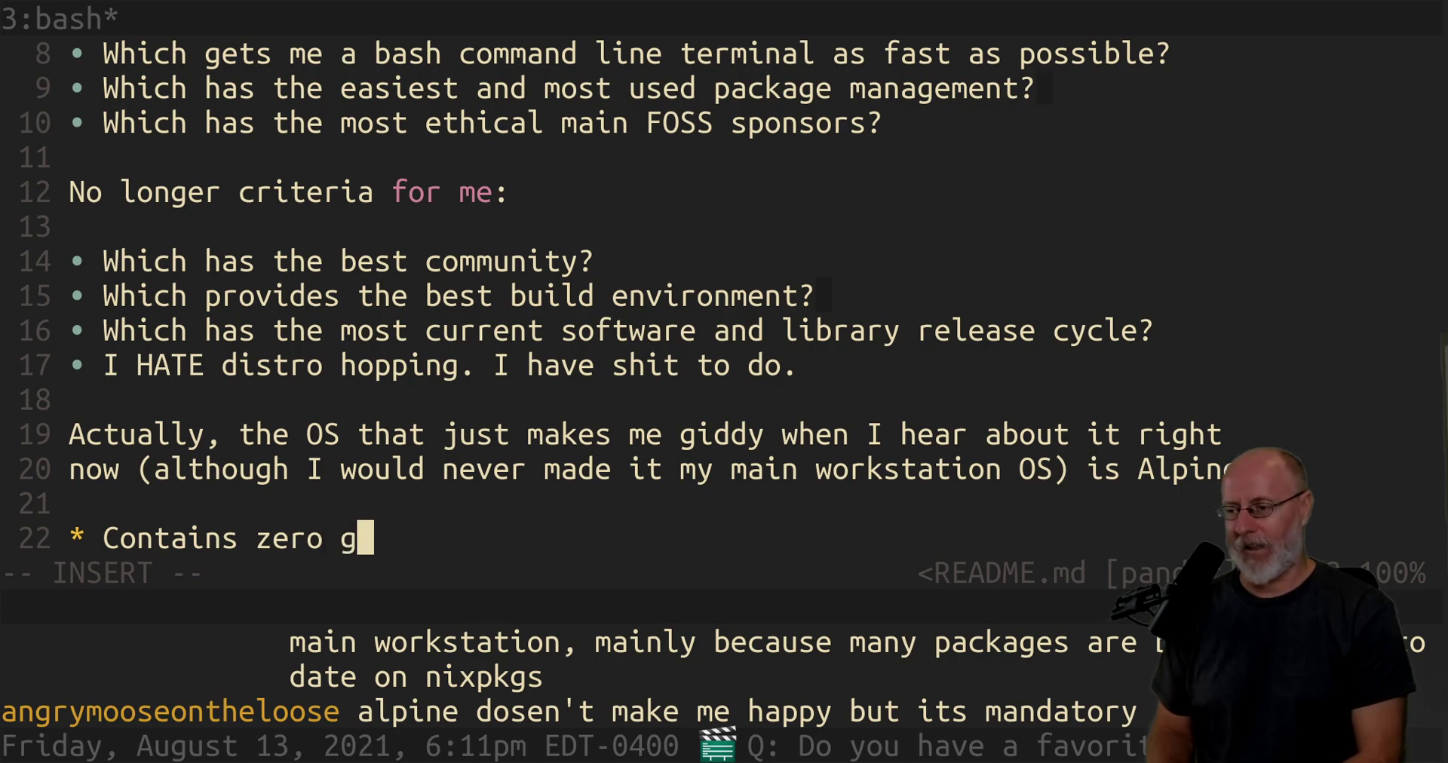
{"action": "key", "text": "BackSpace"}
{"action": "type", "text": "GPv"}
{"action": "key", "text": "BackSpace"}
{"action": "type", "text": "L"}
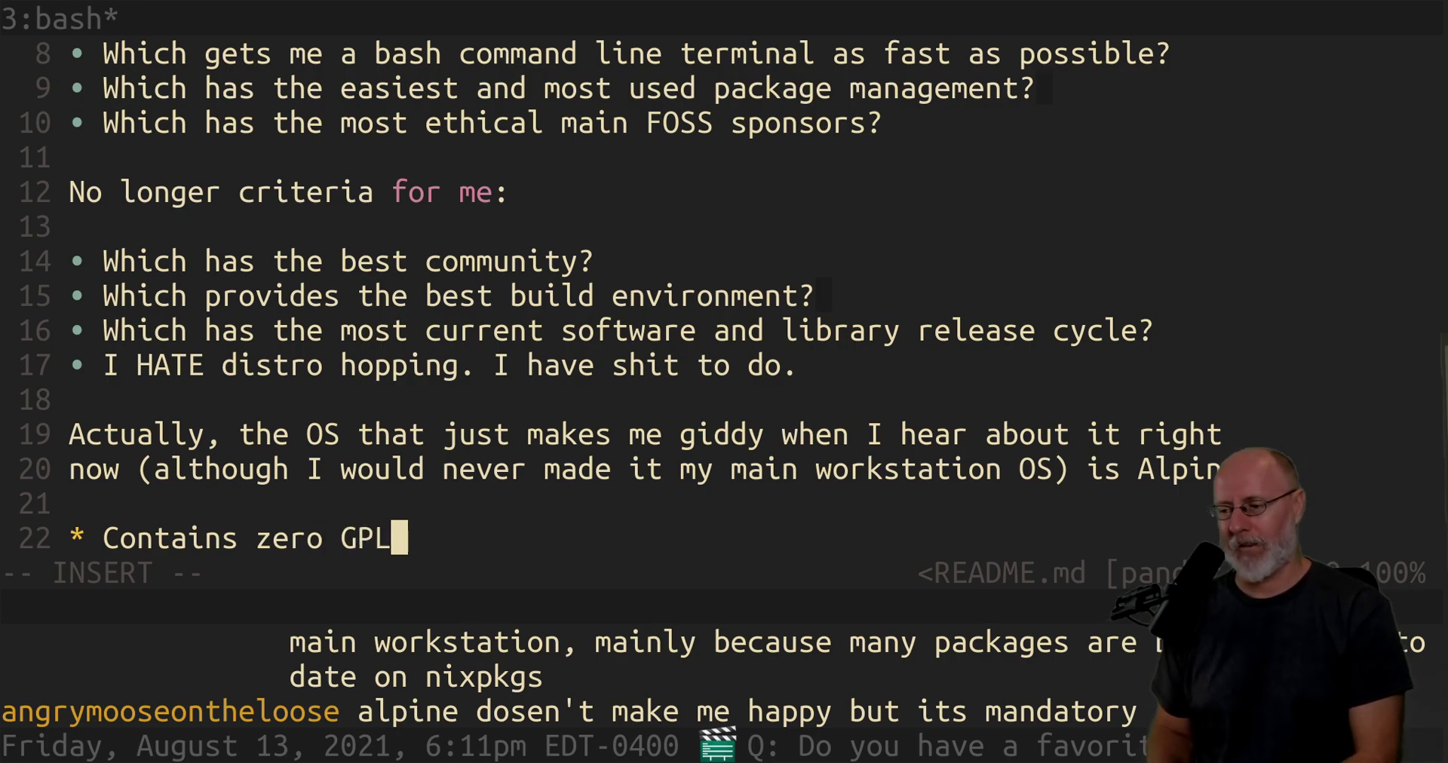
{"action": "type", "text": "v3"}
{"action": "key", "text": "Return"}
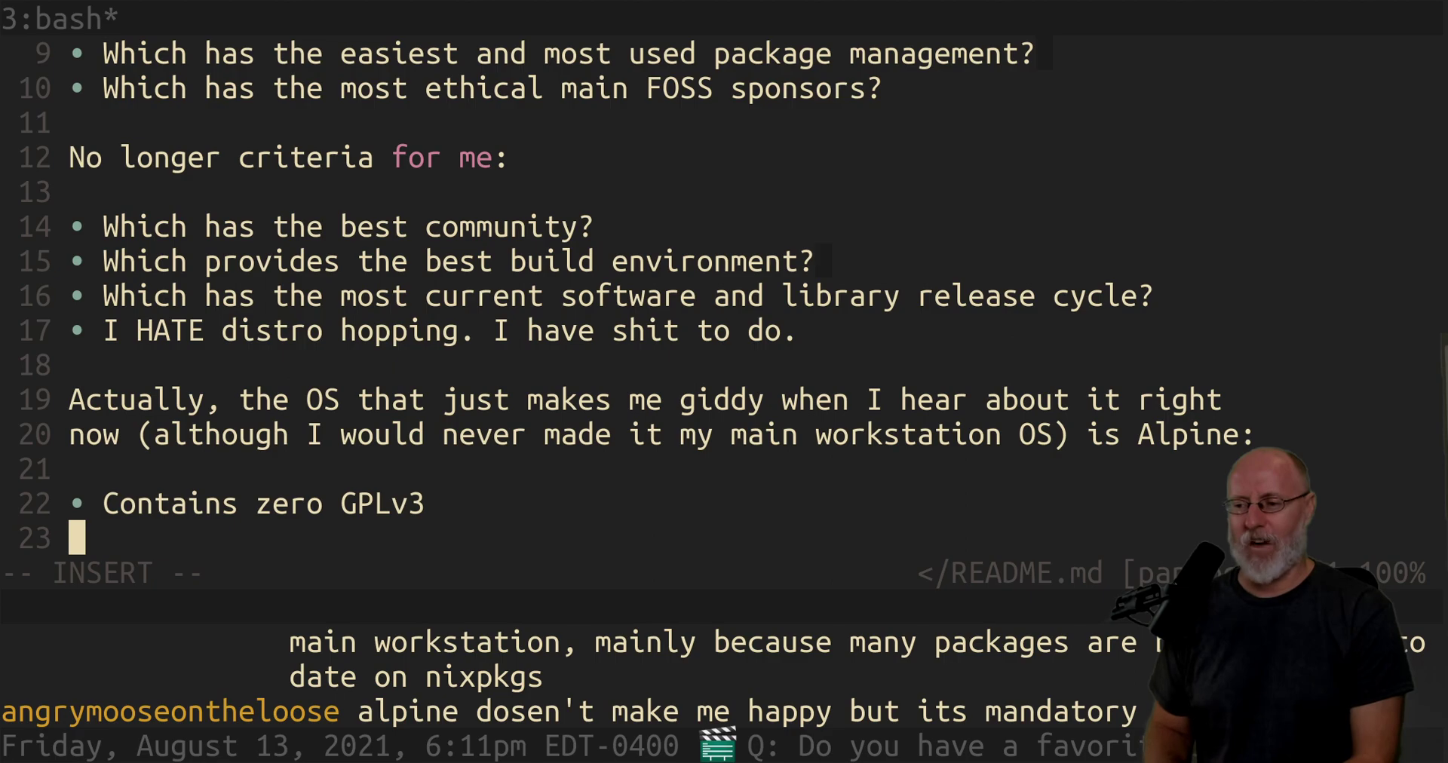
{"action": "type", "text": "* Supper "}
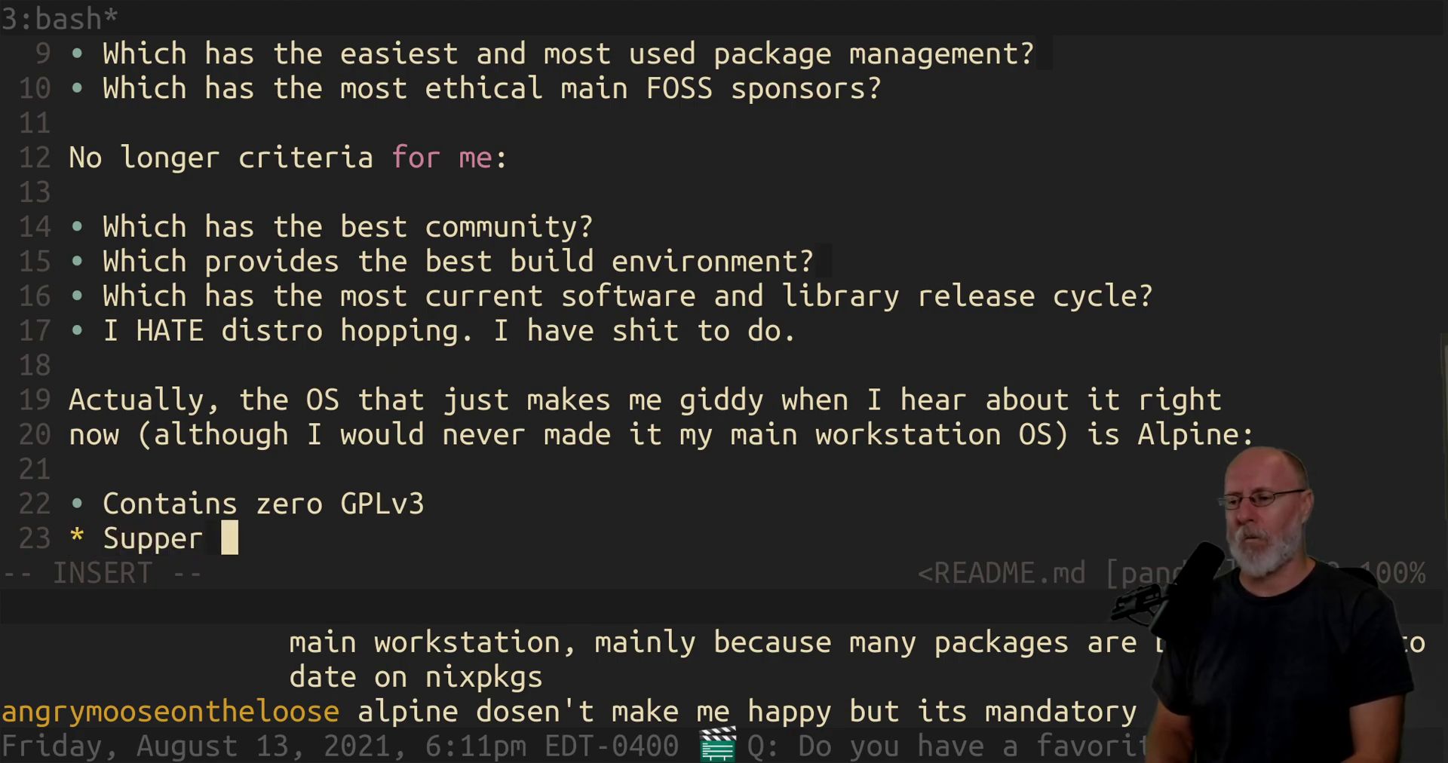
{"action": "type", "text": "minimal, "}
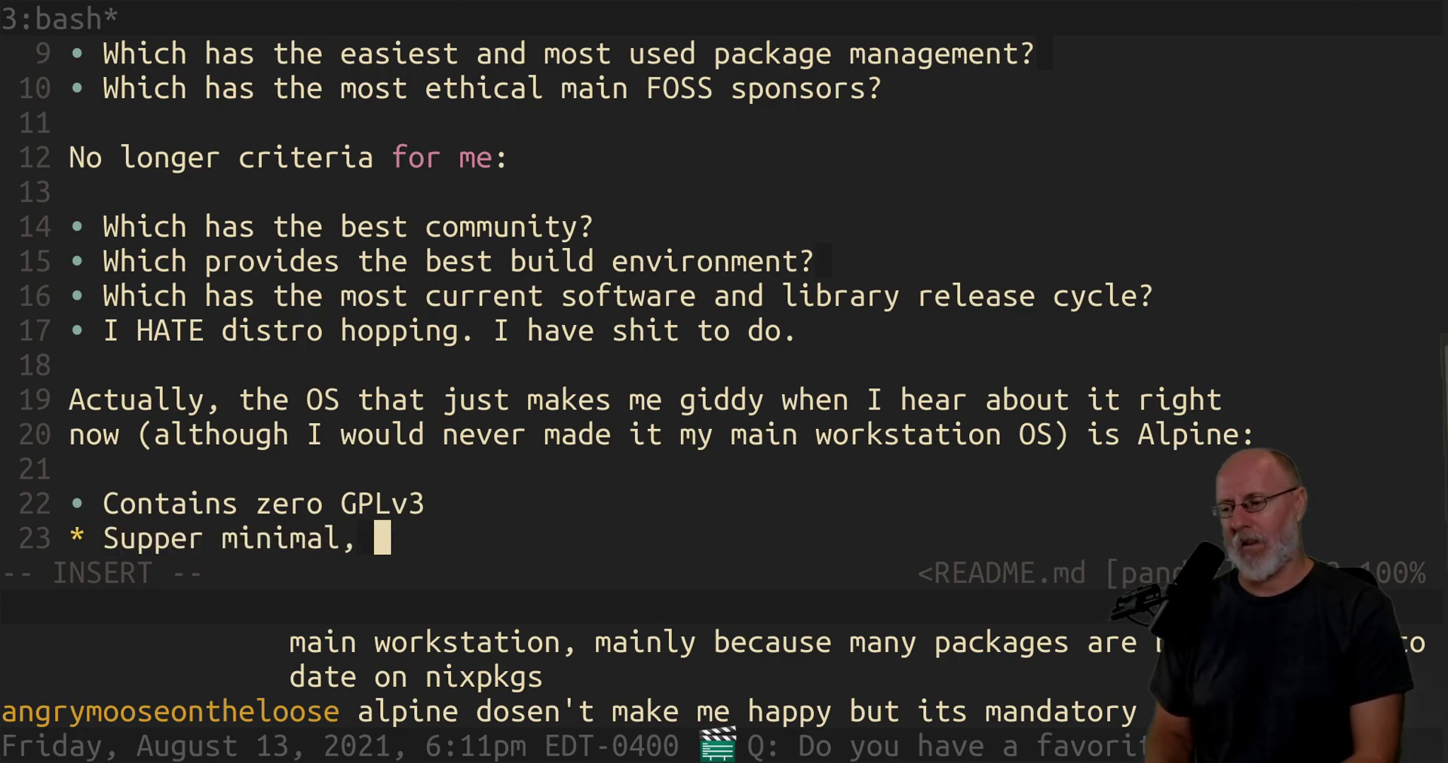
{"action": "type", "text": "cbut"}
{"action": "key", "text": "BackSpace"}
{"action": "key", "text": "BackSpace"}
{"action": "key", "text": "BackSpace"}
{"action": "key", "text": "BackSpace"}
{"action": "type", "text": "but not"}
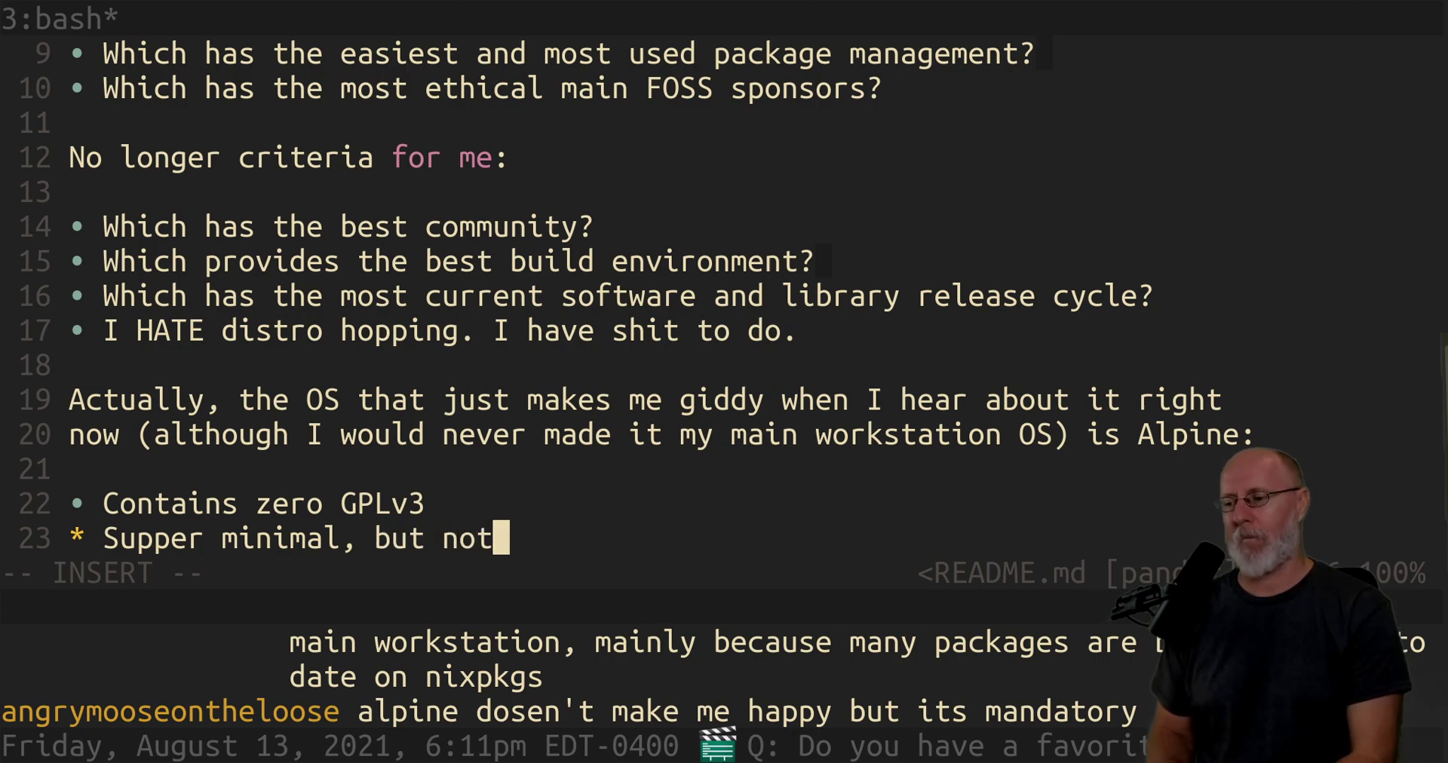
{"action": "type", "text": "*to"}
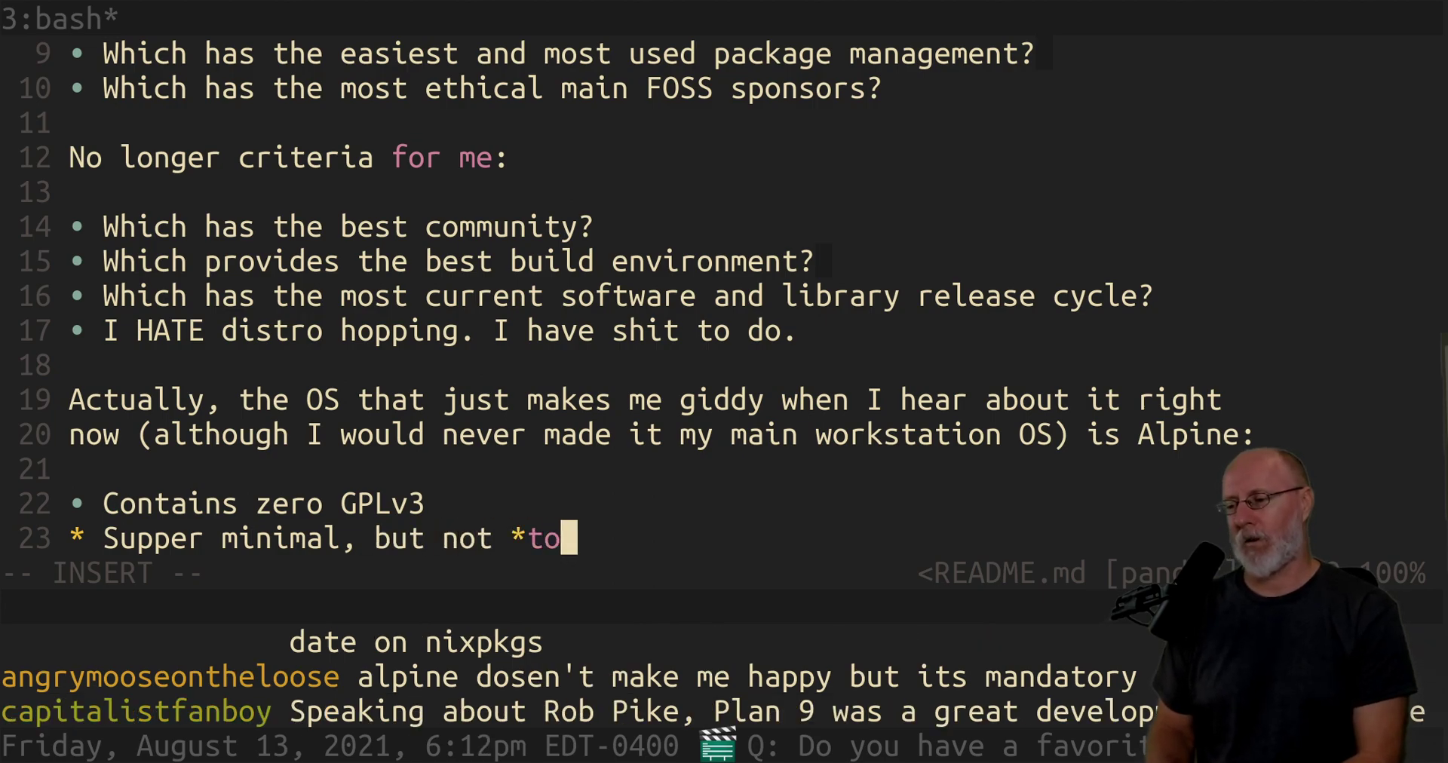
{"action": "type", "text": "o* minimal"}
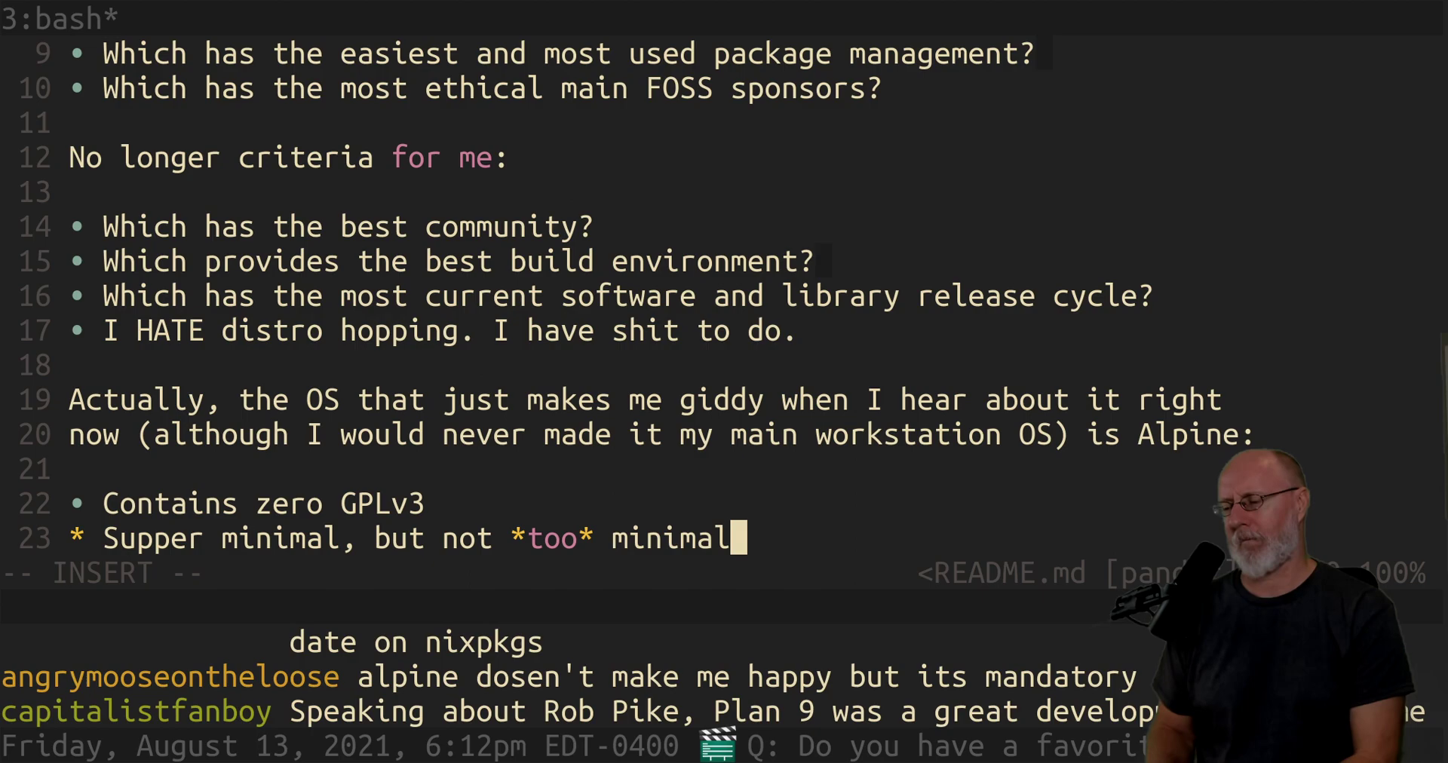
- Add the bullet 'Kiss ass package manager' and save the README with :w
{"action": "key", "text": "Return"}
{"action": "type", "text": "* Kiss"}
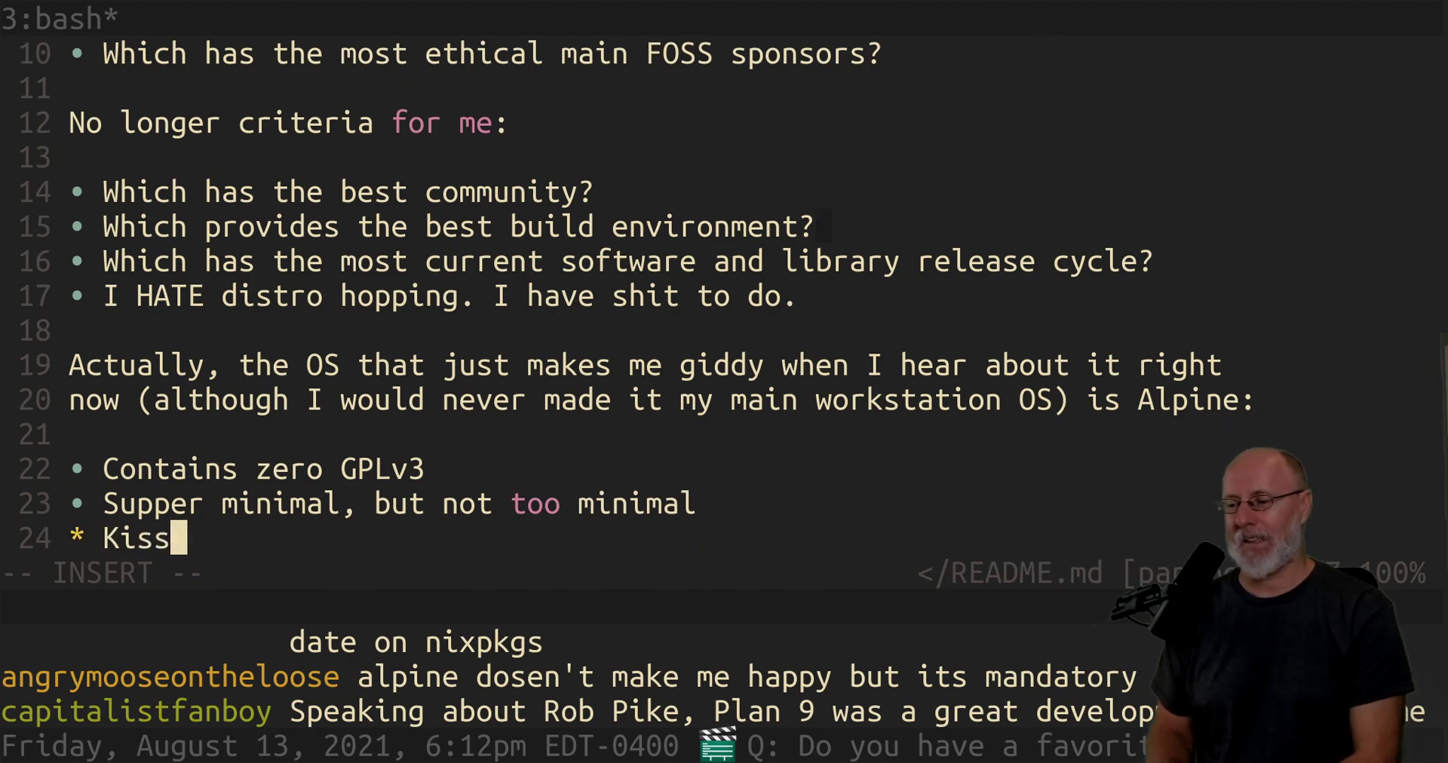
{"action": "type", "text": " ass package maan"}
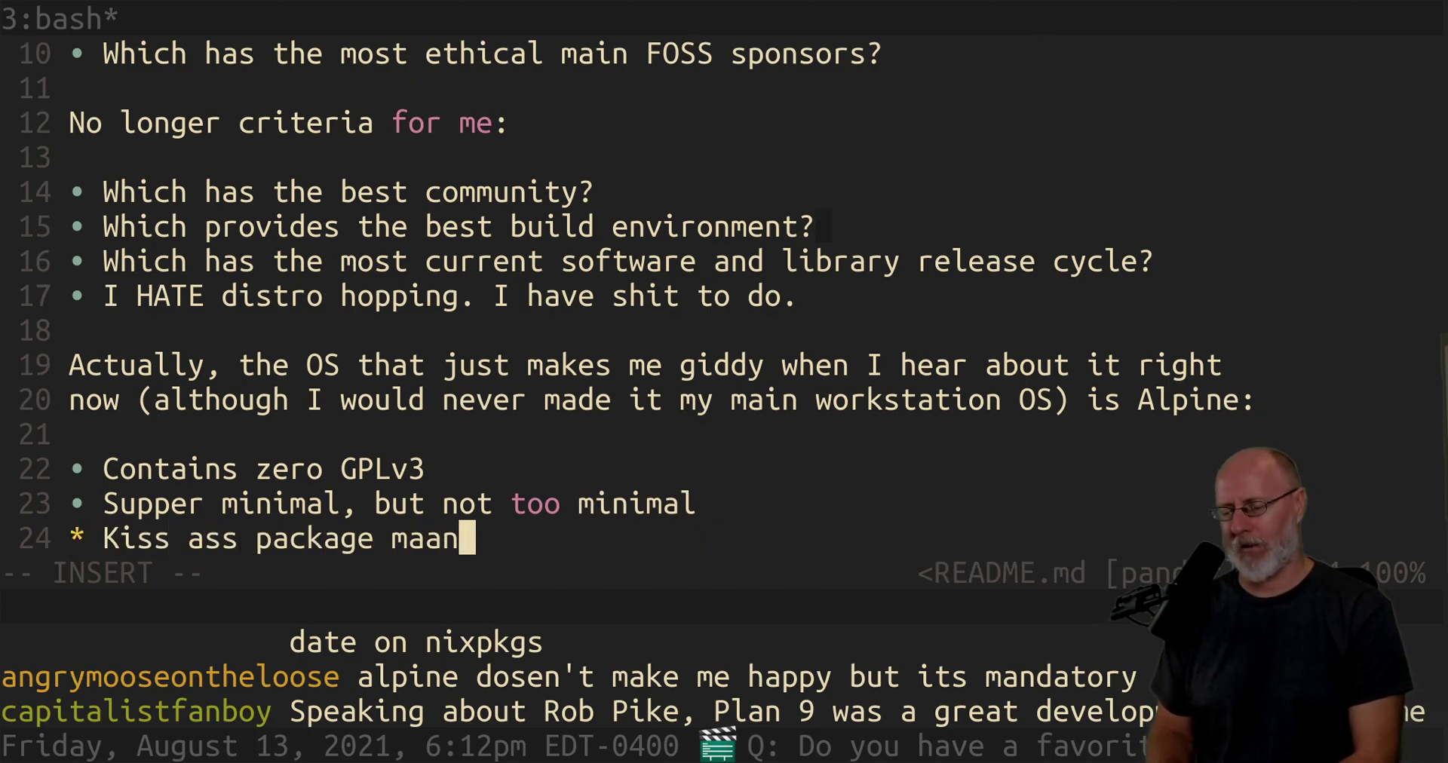
{"action": "key", "text": "BackSpace"}
{"action": "key", "text": "BackSpace"}
{"action": "type", "text": "nager"}
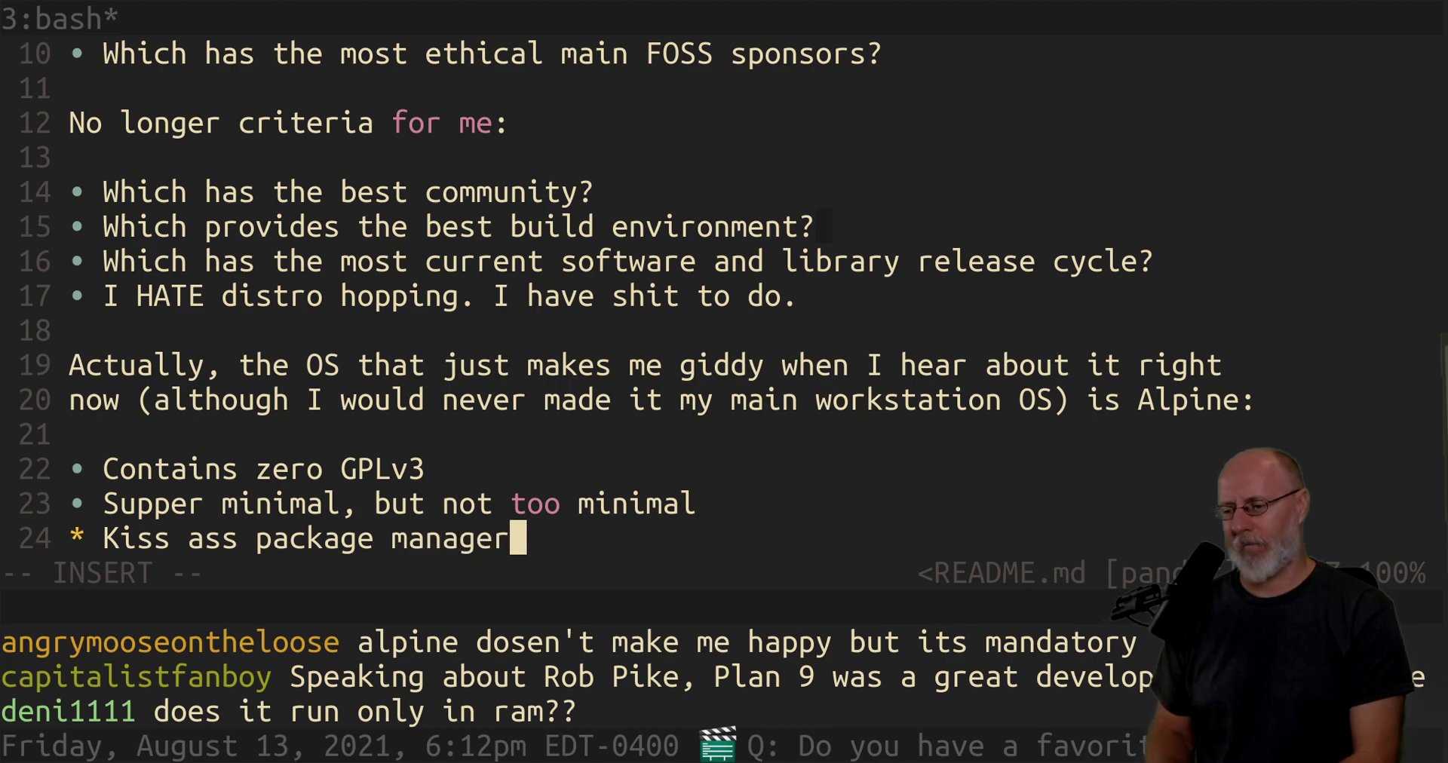
{"action": "key", "text": "Escape"}
{"action": "type", "text": ":w"}
{"action": "key", "text": "Return"}
- Return to the end of the package manager bullet and open empty line 25 below it
{"action": "key", "text": "k"}
{"action": "key", "text": "k"}
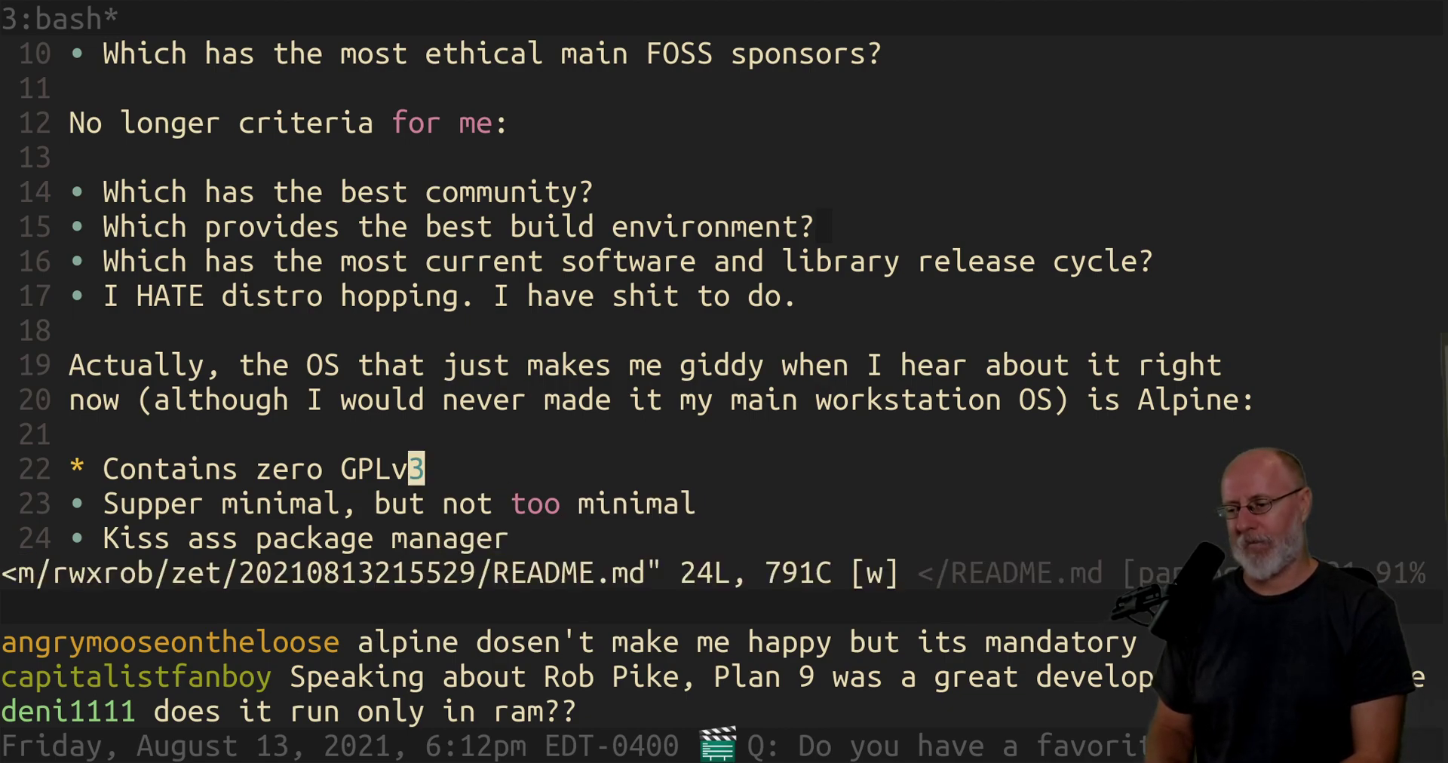
{"action": "key", "text": "k"}
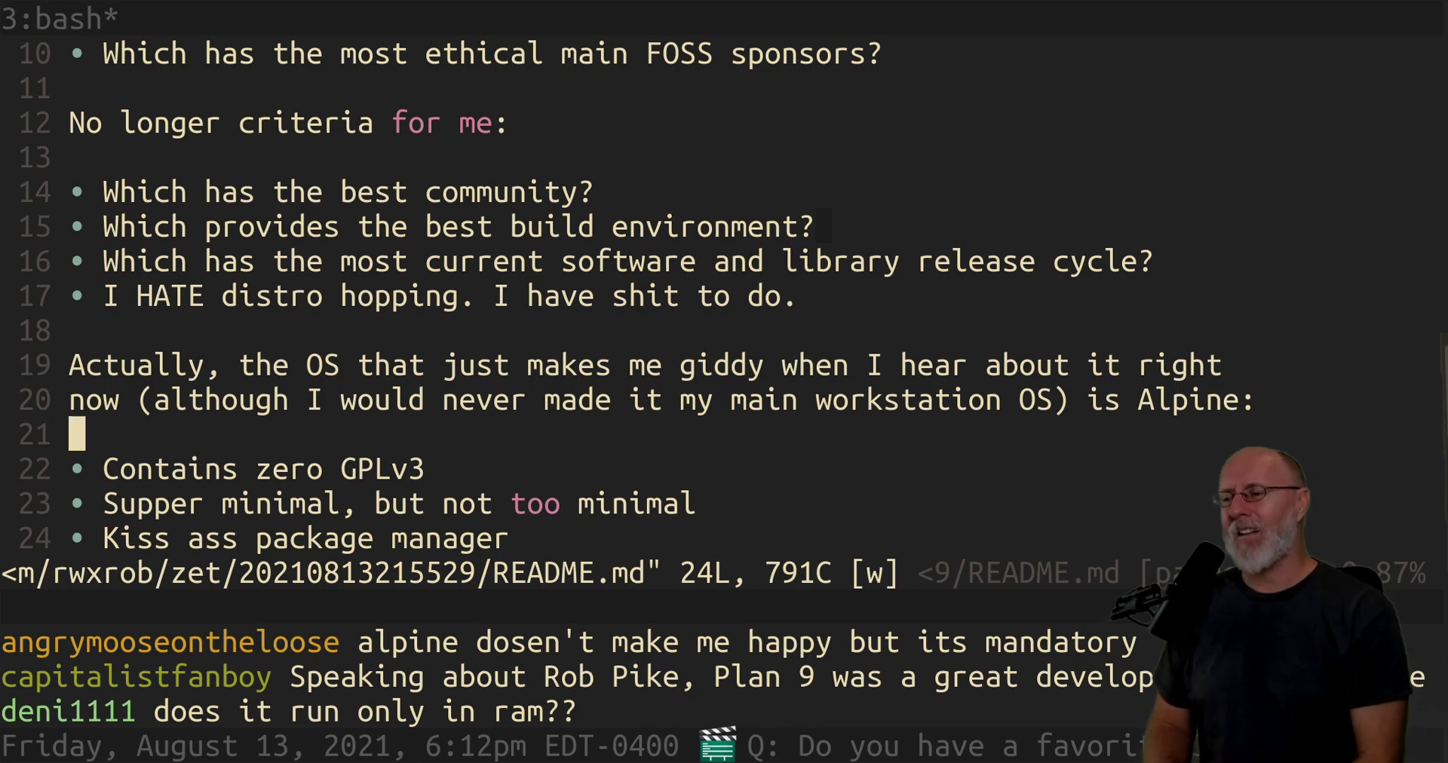
{"action": "key", "text": "j"}
{"action": "key", "text": "j"}
{"action": "key", "text": "j"}
{"action": "key", "text": "o"}
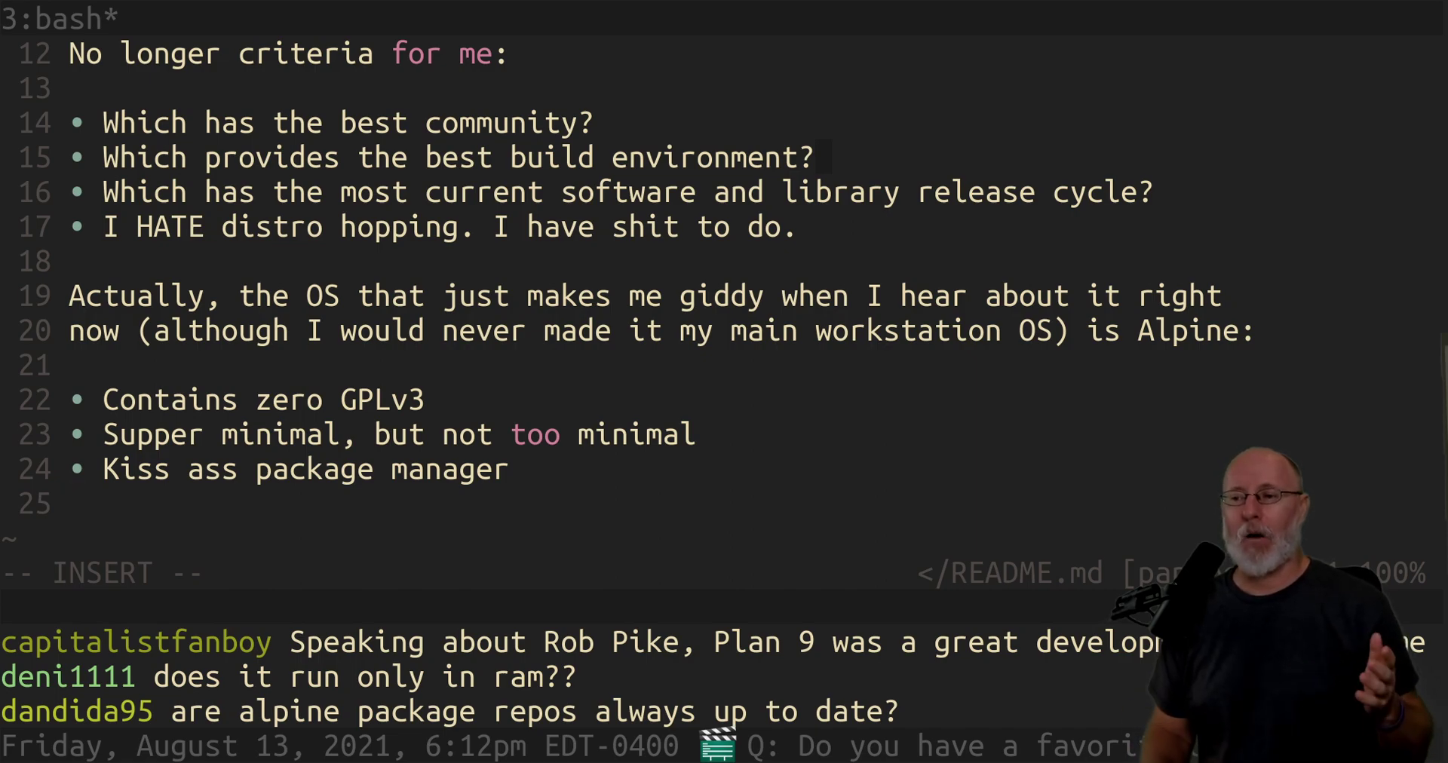
- Add '* Caters to embedded and containers' below the package manager bullet and save with :w
{"action": "key", "text": "Escape"}
{"action": "type", "text": "o* "}
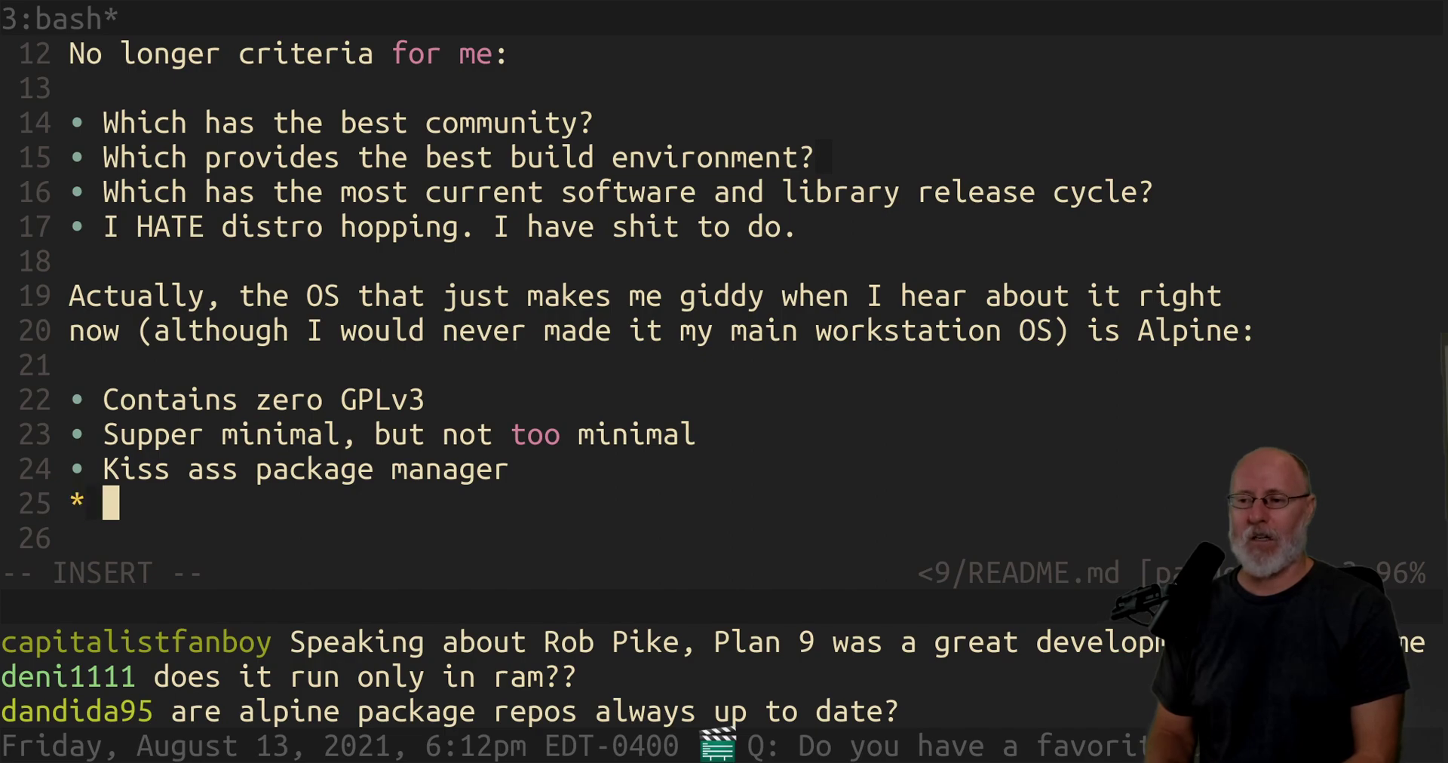
{"action": "type", "text": "Caters"}
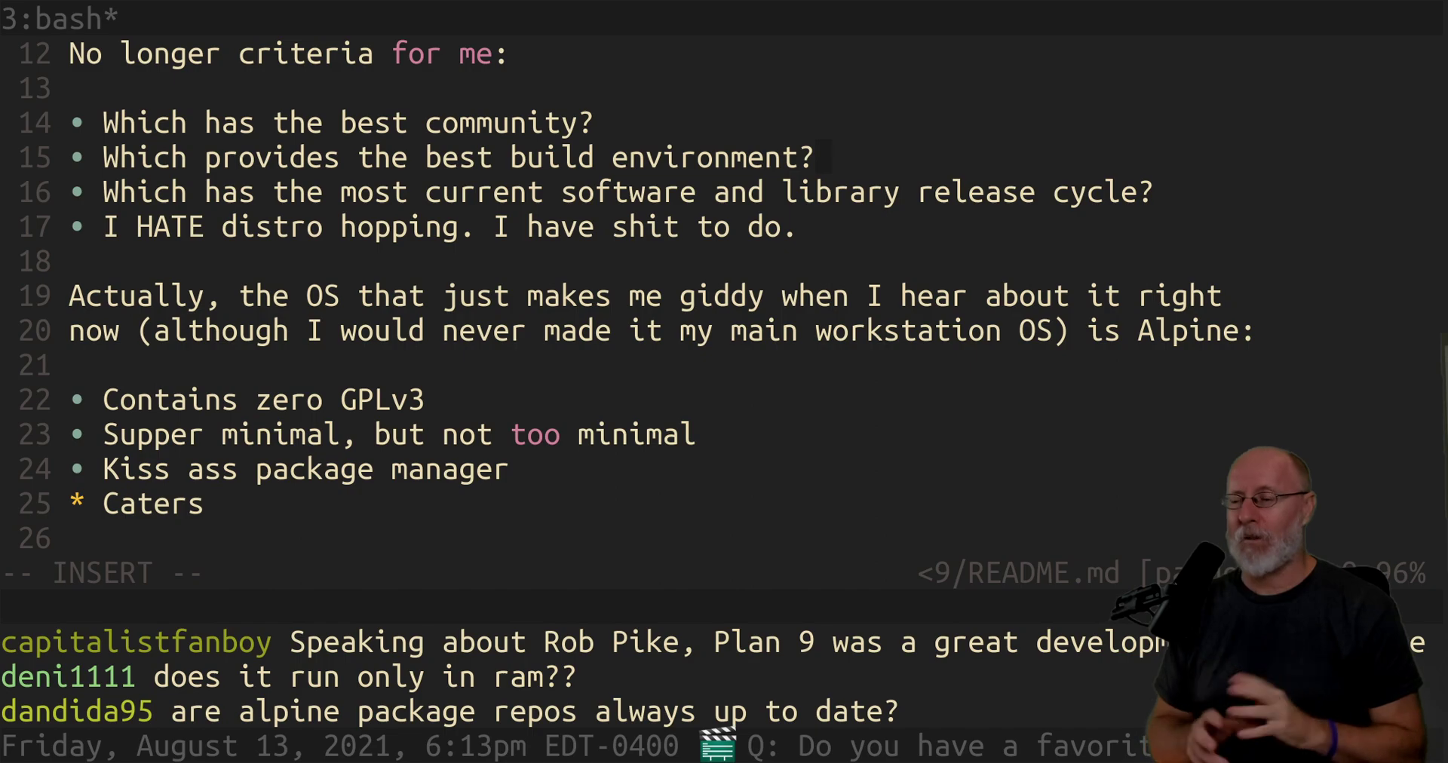
{"action": "type", "text": "jko"}
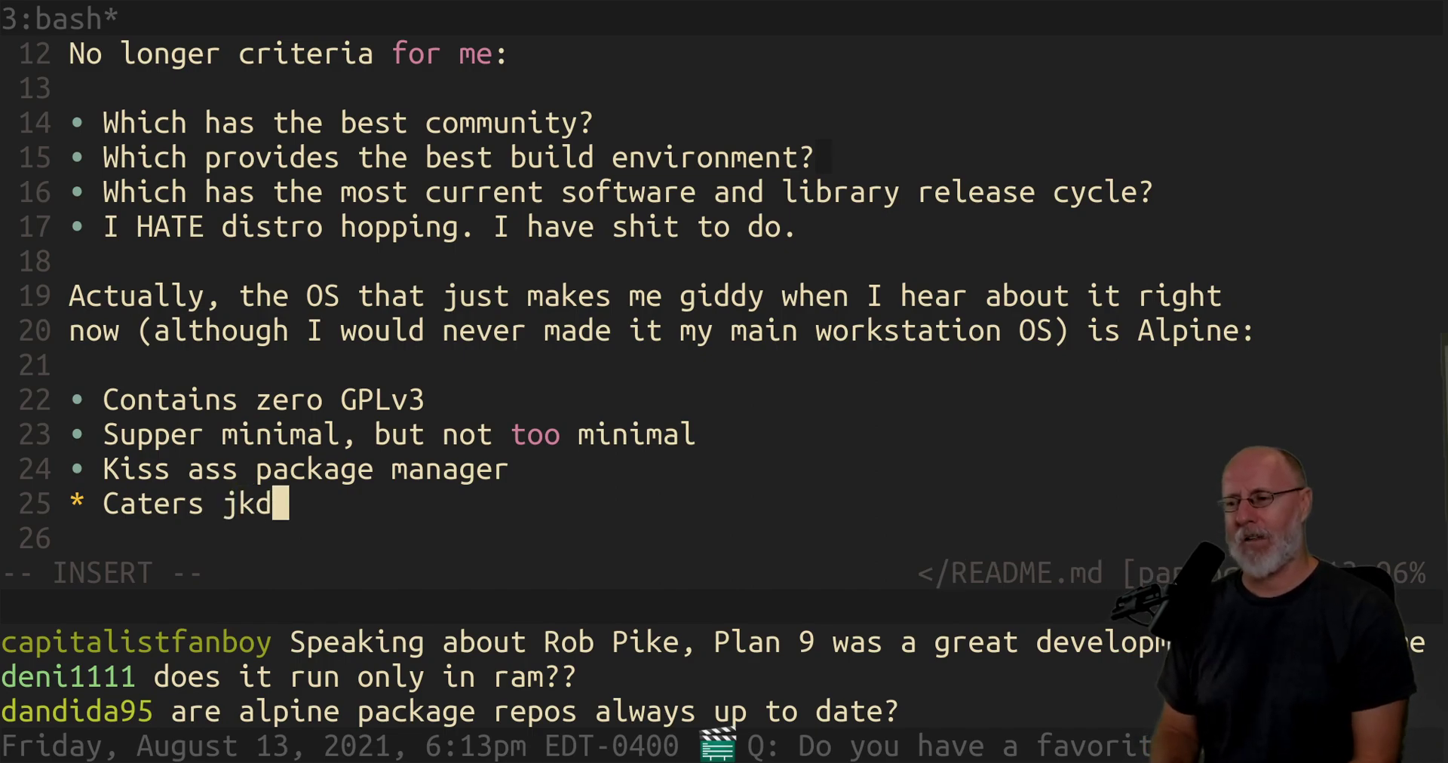
{"action": "key", "text": "BackSpace"}
{"action": "key", "text": "BackSpace"}
{"action": "key", "text": "BackSpace"}
{"action": "key", "text": "BackSpace"}
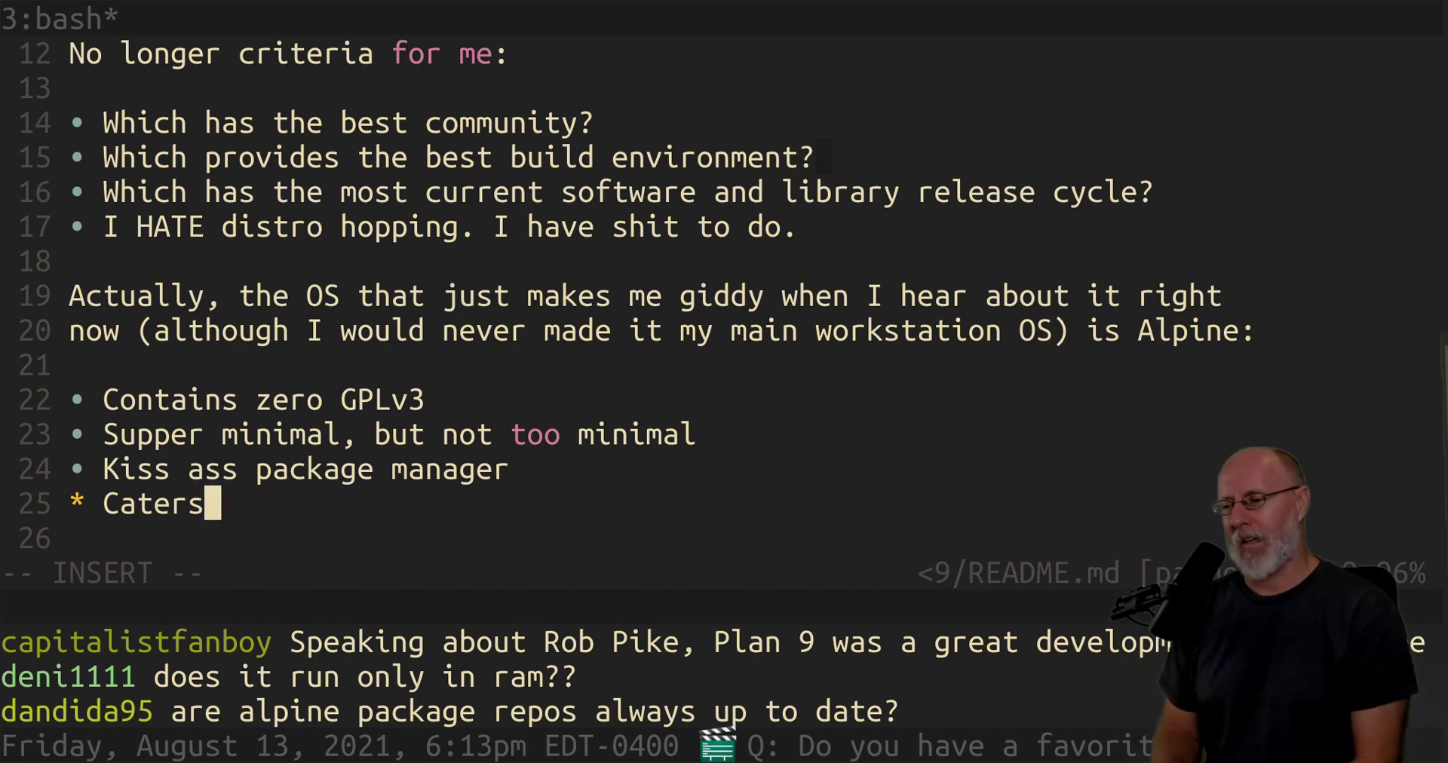
{"action": "type", "text": "to embe"}
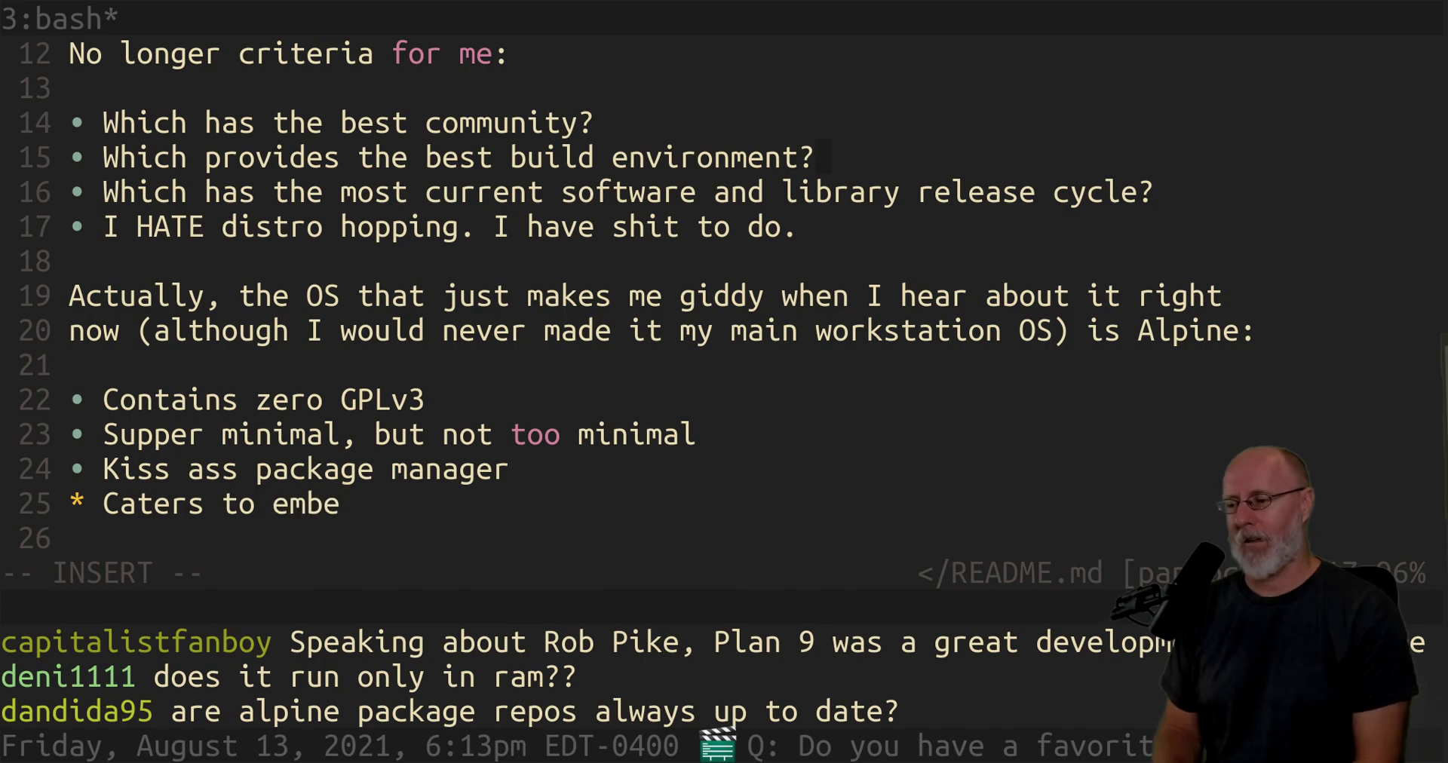
{"action": "type", "text": "dded and containers"}
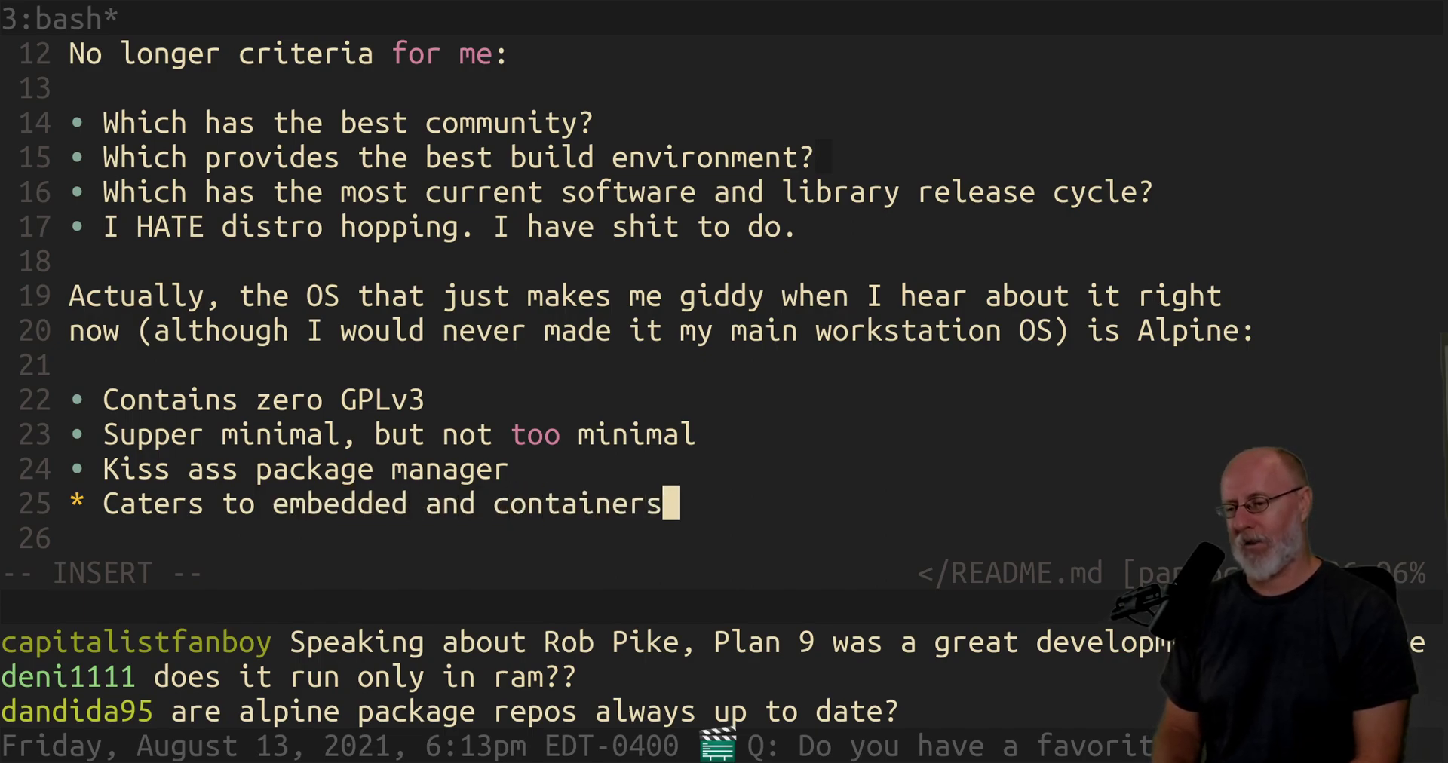
{"action": "key", "text": "Escape"}
{"action": "type", "text": ":w"}
{"action": "key", "text": "Return"}
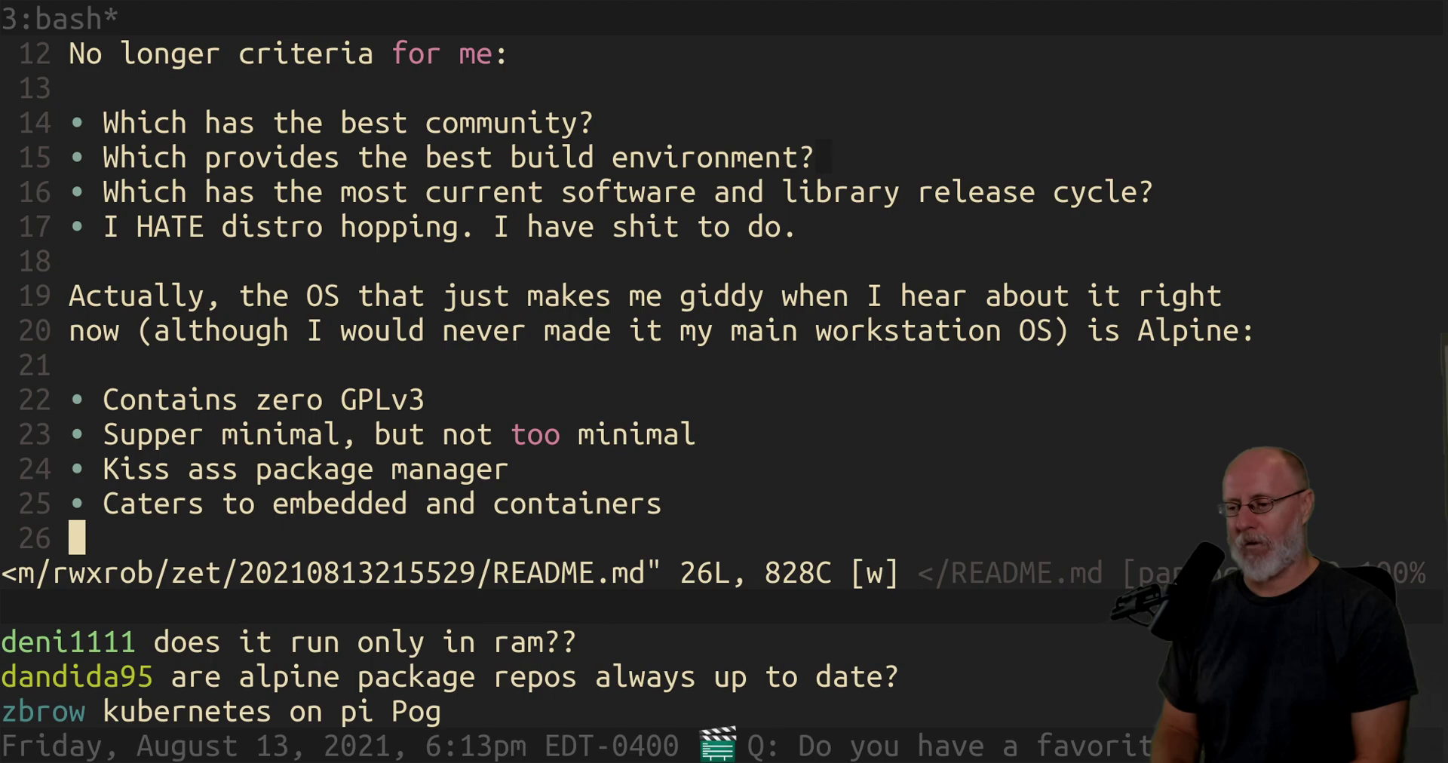
{"action": "key", "text": "k"}
{"action": "key", "text": "k"}
{"action": "key", "text": "k"}
{"action": "key", "text": "k"}
{"action": "key", "text": "j"}
{"action": "key", "text": "j"}
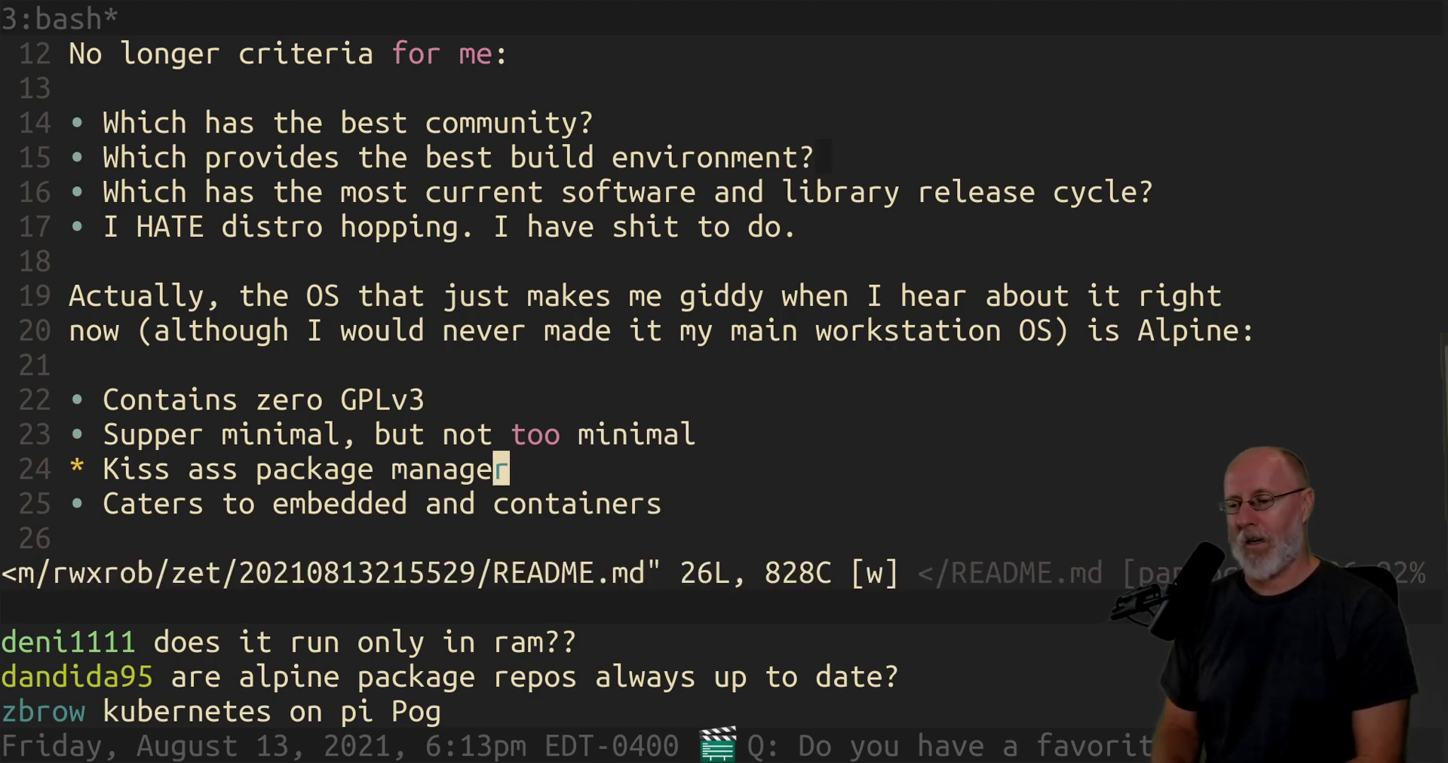
{"action": "key", "text": "k"}
{"action": "key", "text": "k"}
{"action": "key", "text": "k"}
{"action": "key", "text": "k"}
{"action": "key", "text": "k"}
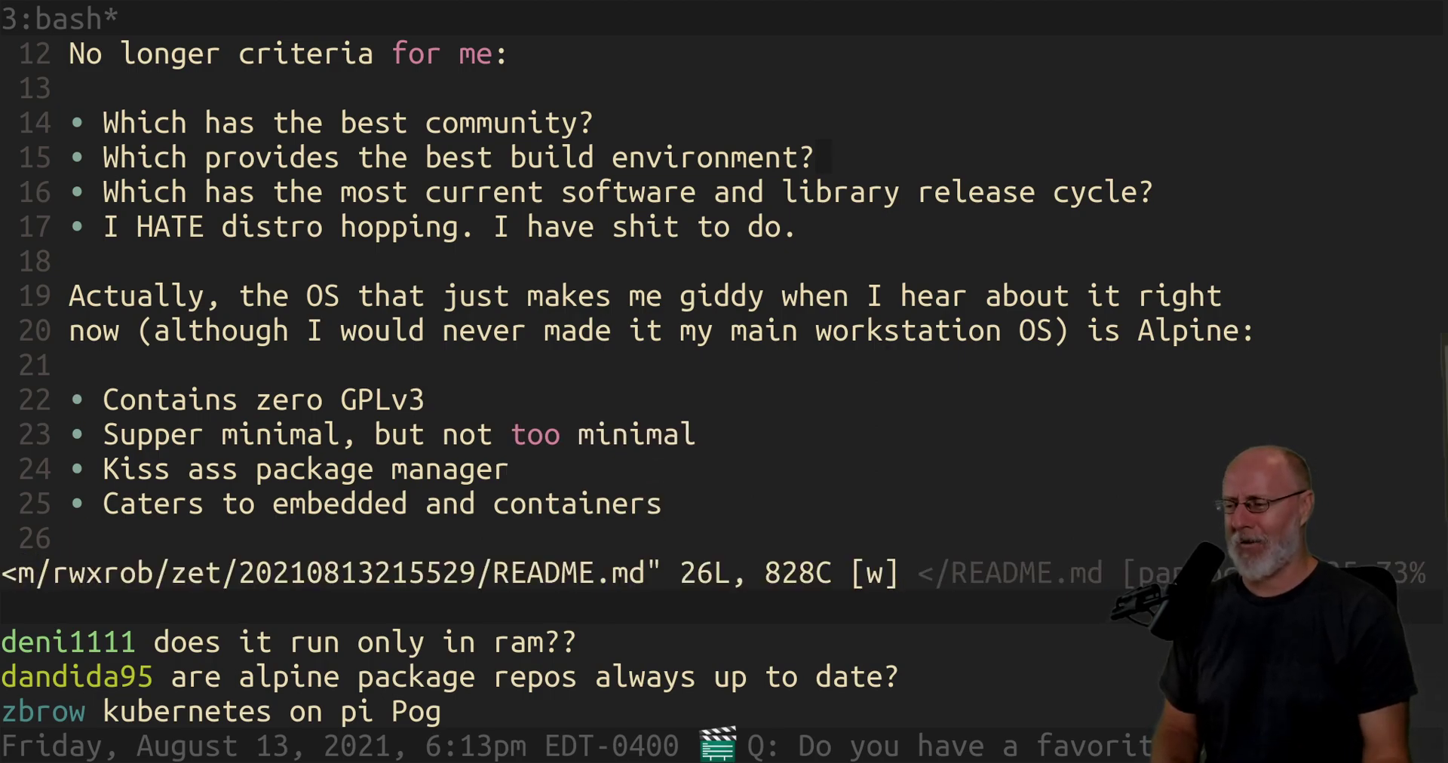
{"action": "key", "text": "k"}
{"action": "key", "text": "k"}
{"action": "key", "text": "k"}
{"action": "key", "text": "k"}
{"action": "key", "text": "k"}
{"action": "key", "text": "k"}
{"action": "key", "text": "k"}
{"action": "key", "text": "k"}
{"action": "key", "text": "k"}
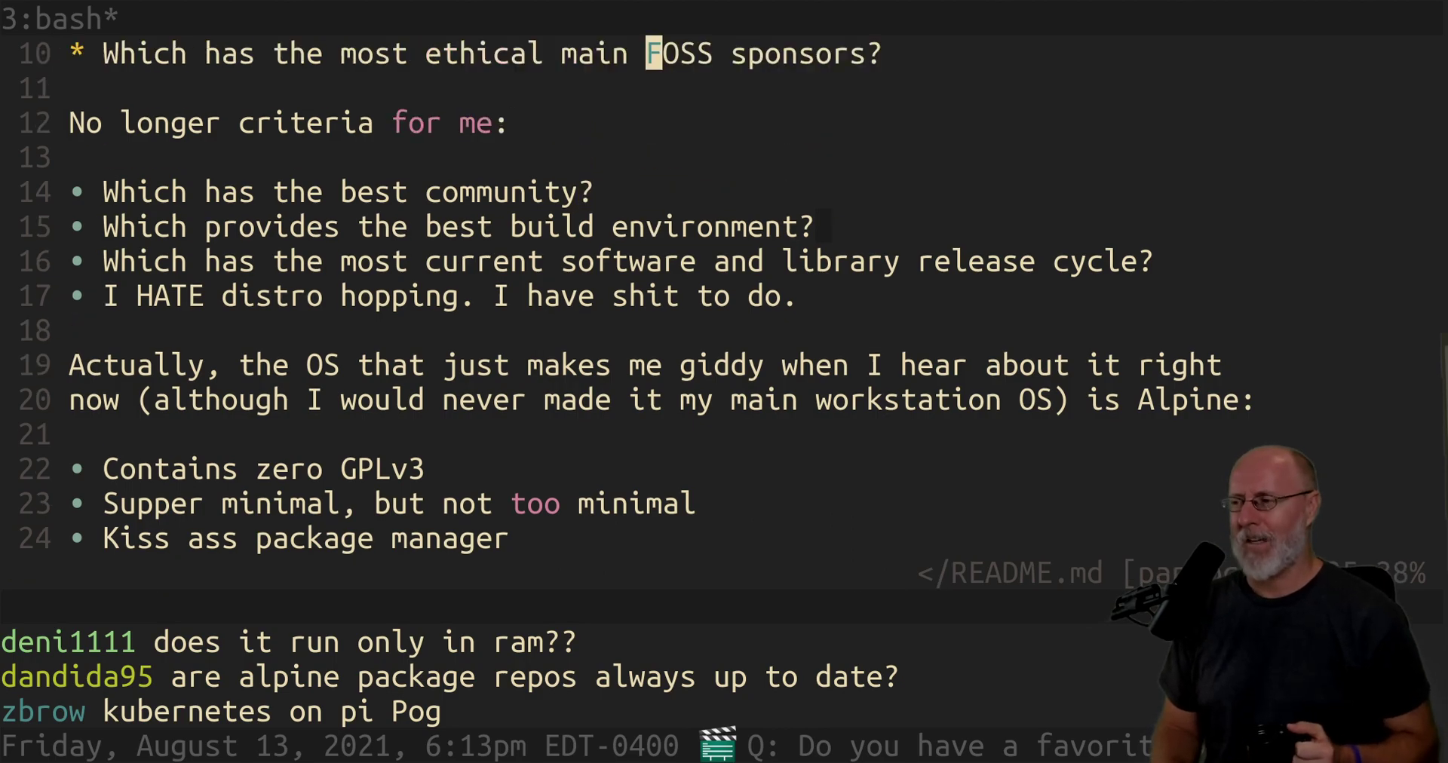
{"action": "key", "text": "k"}
{"action": "key", "text": "k"}
{"action": "key", "text": "k"}
{"action": "key", "text": "k"}
{"action": "key", "text": "k"}
{"action": "key", "text": "k"}
{"action": "key", "text": "k"}
{"action": "key", "text": "k"}
{"action": "key", "text": "k"}
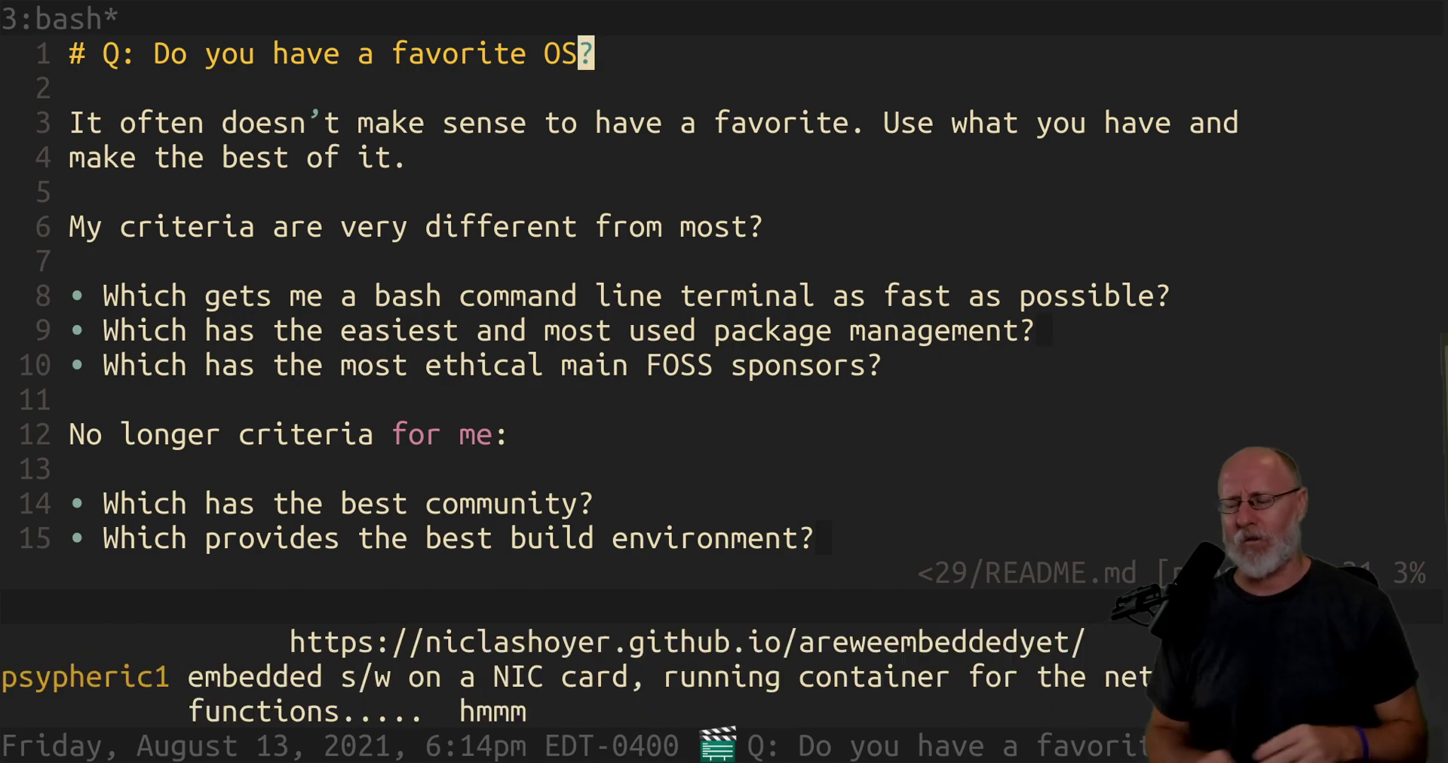
{"action": "key", "text": "G"}
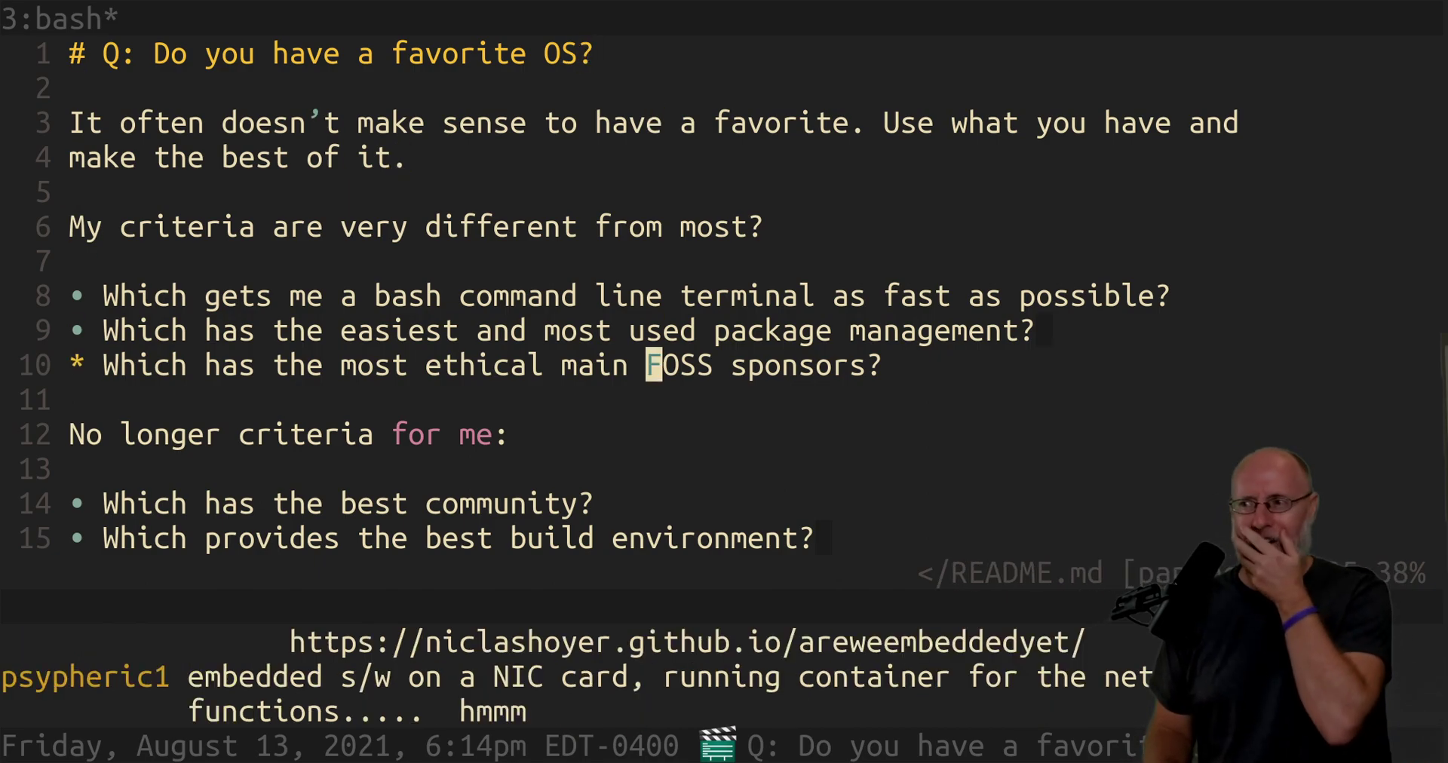
{"action": "key", "text": "k"}
{"action": "key", "text": "k"}
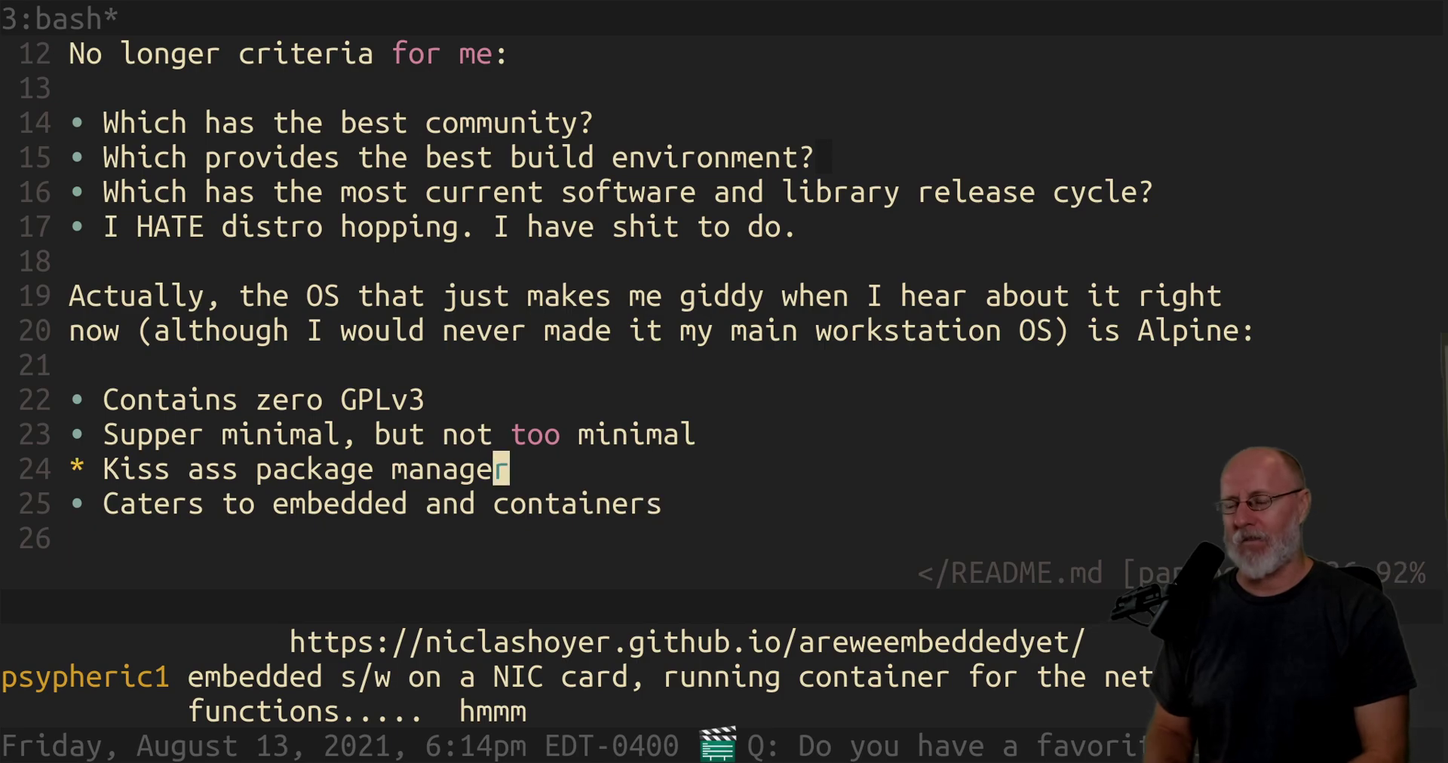
{"action": "type", "text": ":w"}
{"action": "key", "text": "Return"}
{"action": "key", "text": "k"}
{"action": "key", "text": "k"}
{"action": "key", "text": "k"}
{"action": "key", "text": "k"}
{"action": "key", "text": "k"}
{"action": "key", "text": "k"}
{"action": "key", "text": "k"}
{"action": "key", "text": "k"}
{"action": "key", "text": "k"}
{"action": "key", "text": "k"}
{"action": "key", "text": "k"}
{"action": "key", "text": "k"}
{"action": "key", "text": "k"}
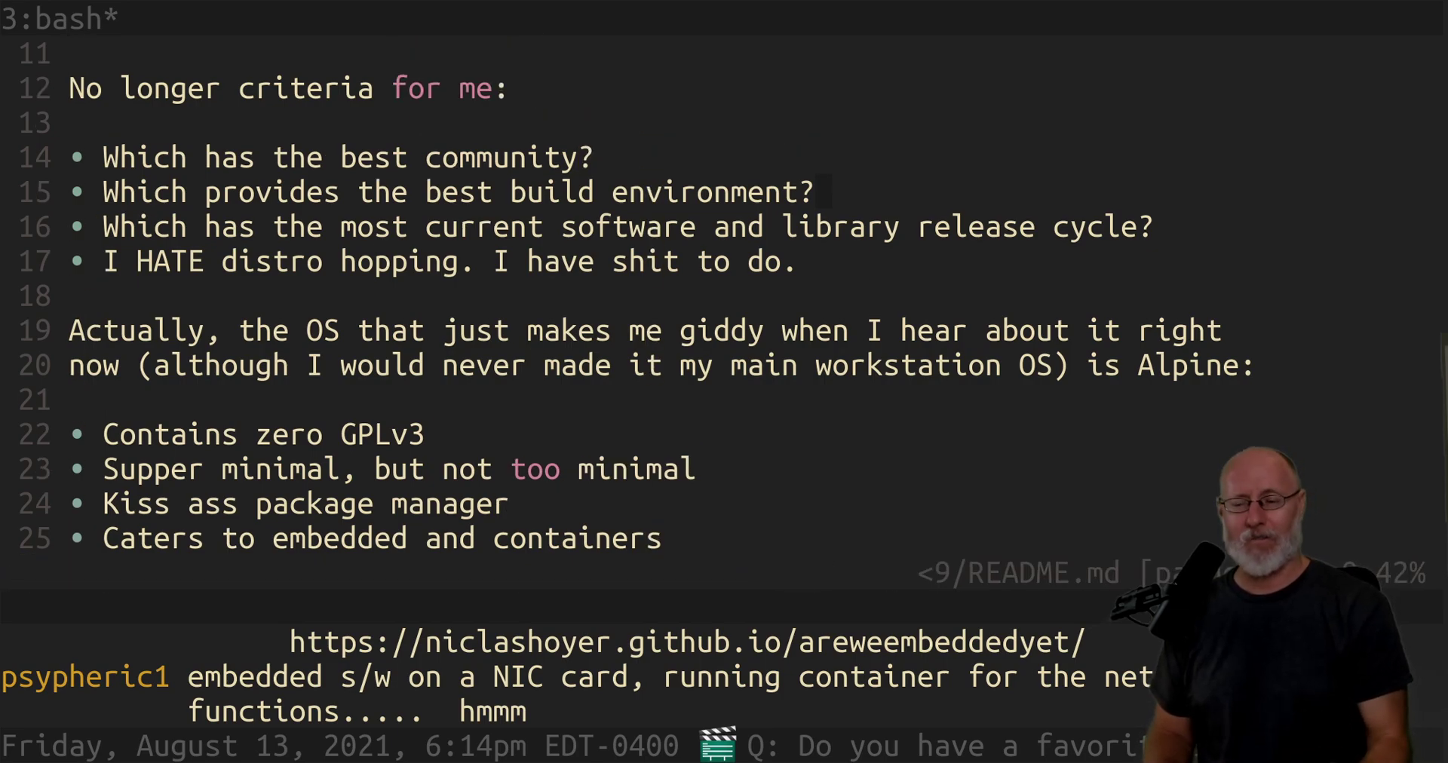
{"action": "key", "text": "k"}
{"action": "key", "text": "k"}
{"action": "key", "text": "k"}
{"action": "key", "text": "k"}
{"action": "key", "text": "k"}
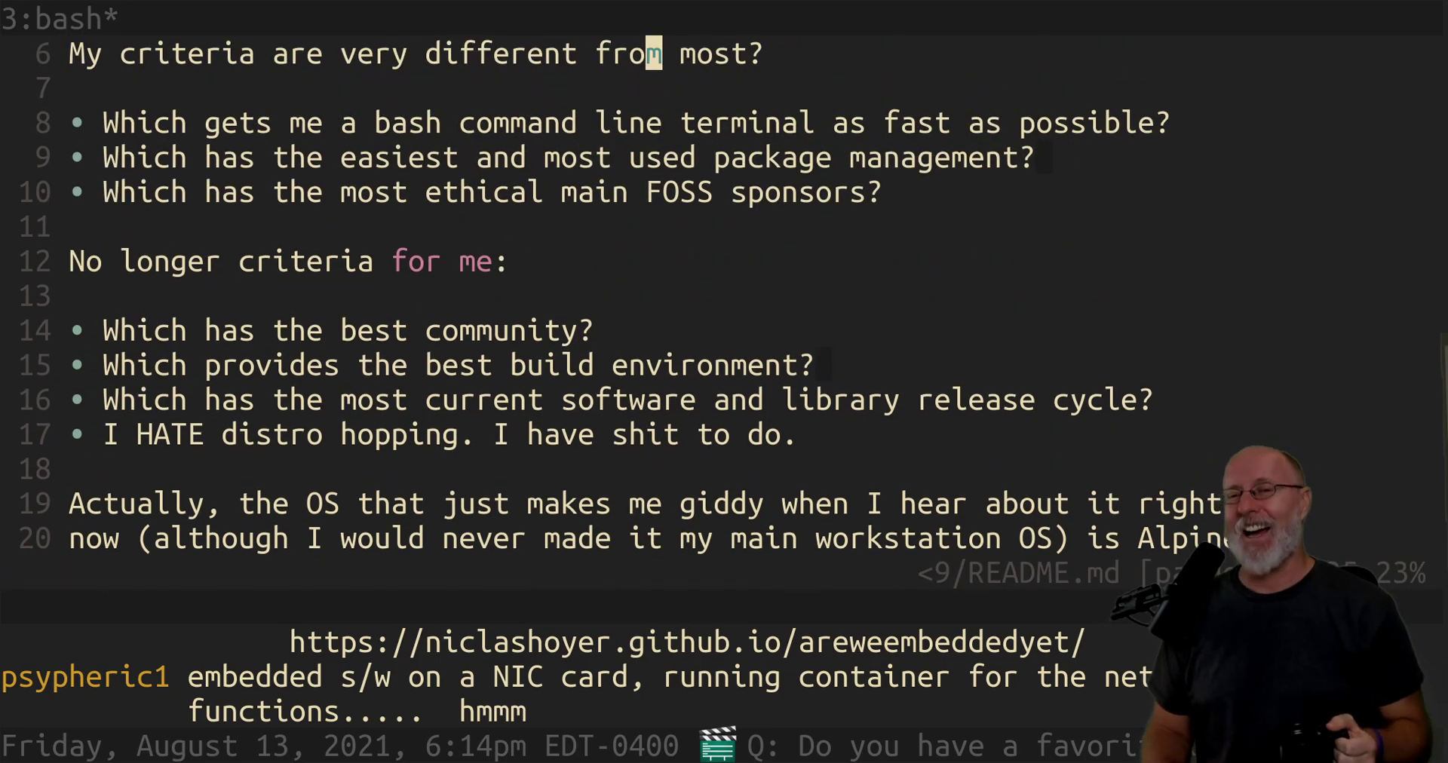
{"action": "key", "text": "j"}
{"action": "key", "text": "j"}
{"action": "key", "text": "j"}
{"action": "key", "text": "j"}
{"action": "key", "text": "j"}
{"action": "key", "text": "j"}
{"action": "key", "text": "j"}
{"action": "key", "text": "j"}
{"action": "key", "text": "j"}
{"action": "key", "text": "j"}
{"action": "key", "text": "j"}
{"action": "key", "text": "j"}
{"action": "key", "text": "j"}
{"action": "key", "text": "j"}
{"action": "key", "text": "j"}
{"action": "key", "text": "j"}
{"action": "key", "text": "j"}
{"action": "key", "text": "j"}
{"action": "key", "text": "j"}
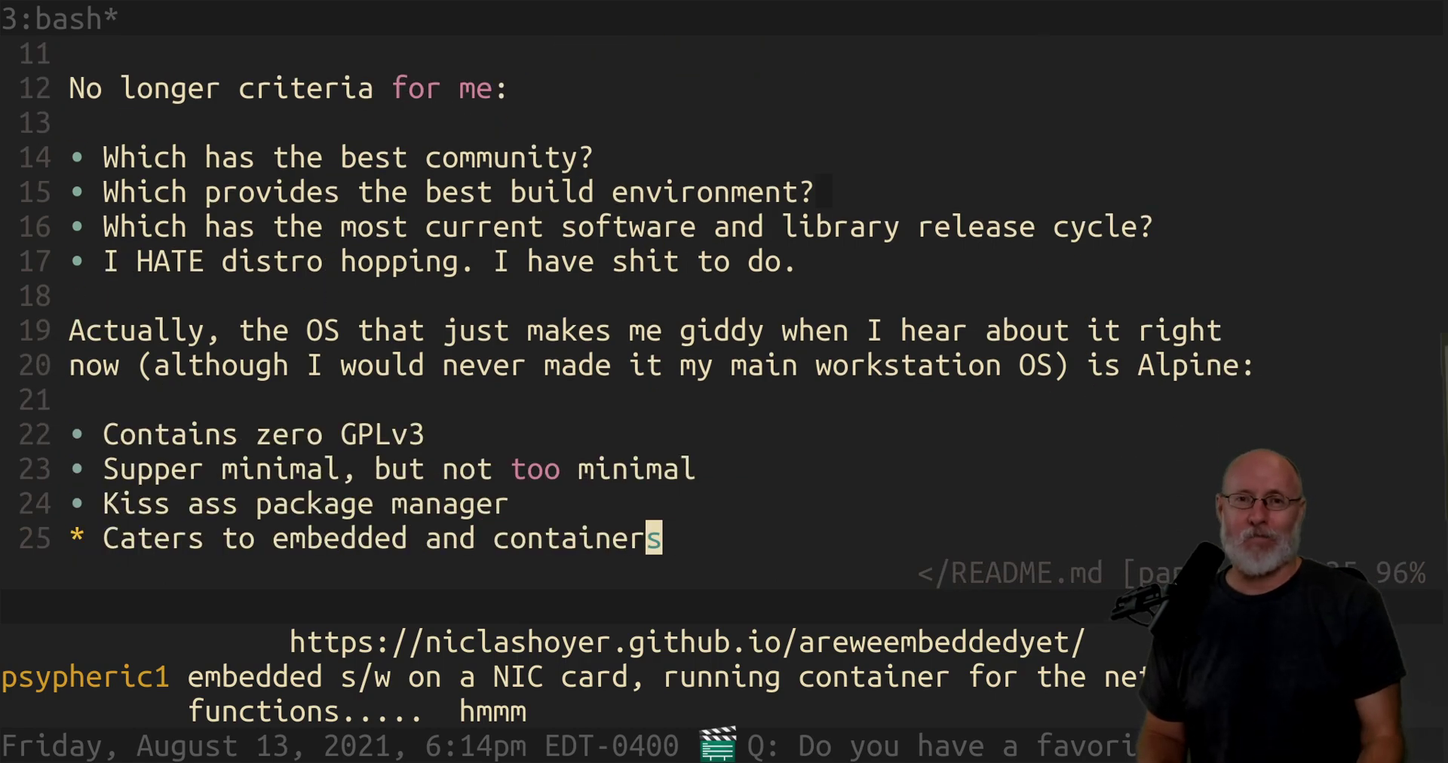
{"action": "key", "text": "o"}
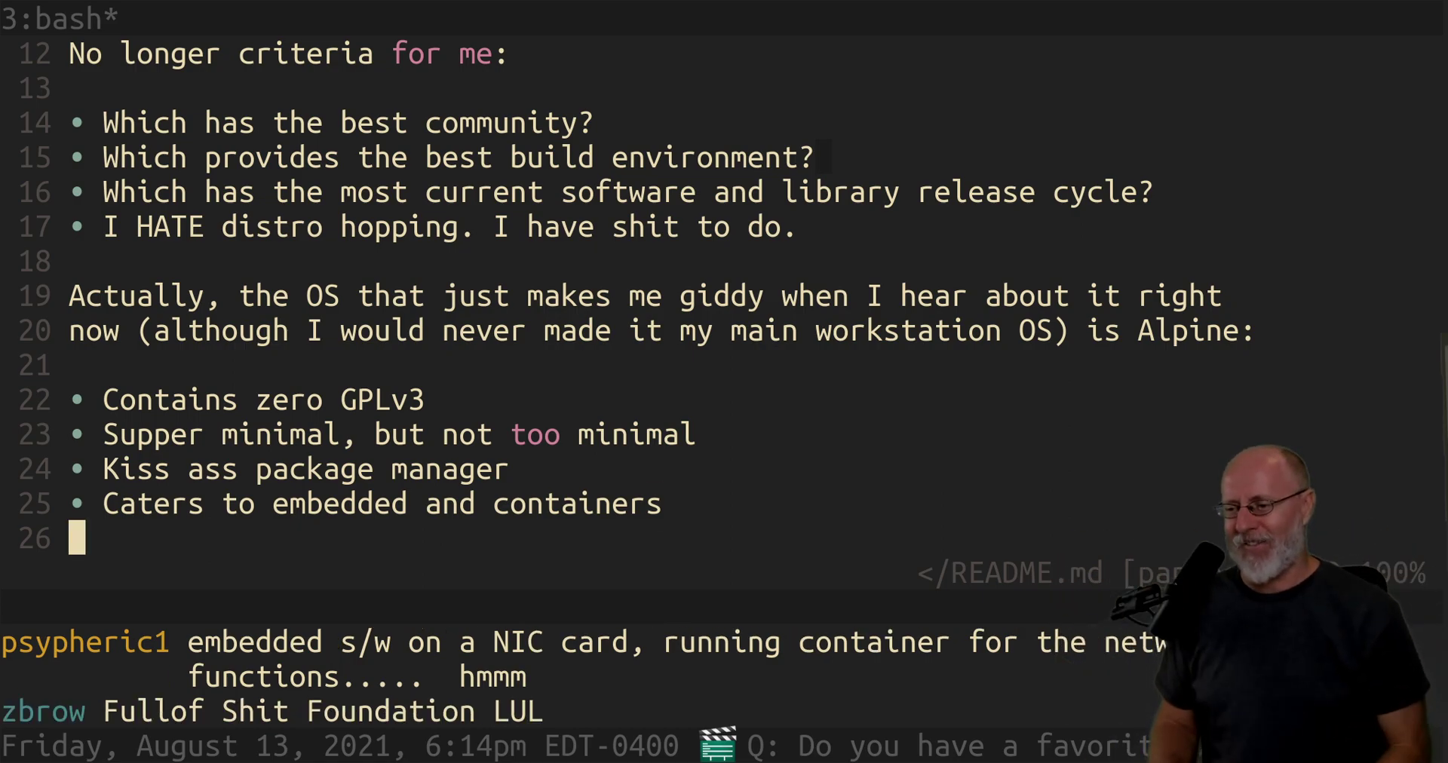
{"action": "key", "text": "k"}
{"action": "key", "text": "k"}
{"action": "key", "text": "k"}
{"action": "key", "text": "k"}
{"action": "key", "text": "k"}
{"action": "key", "text": "k"}
{"action": "key", "text": "k"}
{"action": "key", "text": "k"}
{"action": "key", "text": "k"}
{"action": "key", "text": "k"}
{"action": "key", "text": "k"}
{"action": "key", "text": "k"}
{"action": "key", "text": "k"}
{"action": "key", "text": "k"}
{"action": "key", "text": "k"}
{"action": "key", "text": "k"}
{"action": "key", "text": "k"}
{"action": "key", "text": "k"}
{"action": "key", "text": "k"}
{"action": "key", "text": "k"}
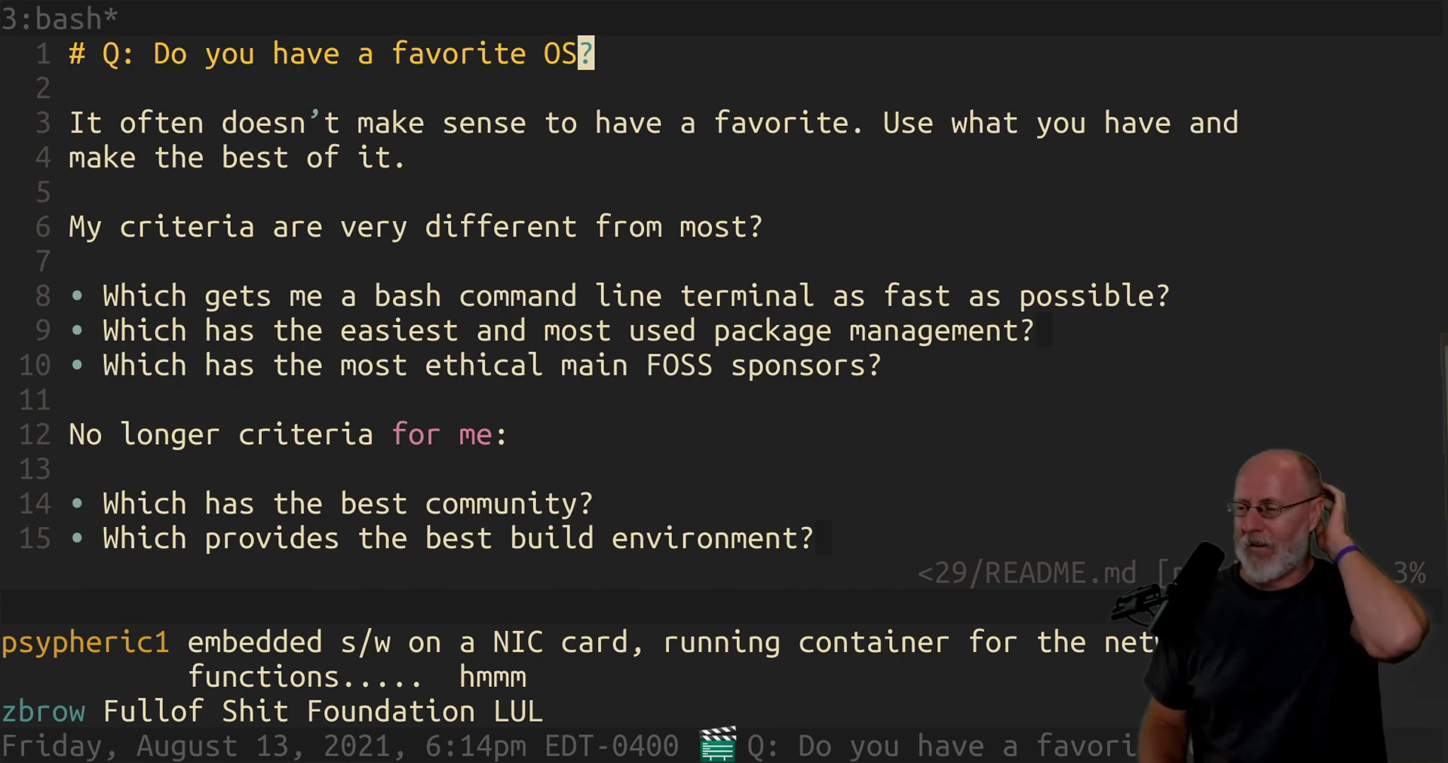
{"action": "key", "text": "j"}
{"action": "left_click", "coordinate": [655, 226]}
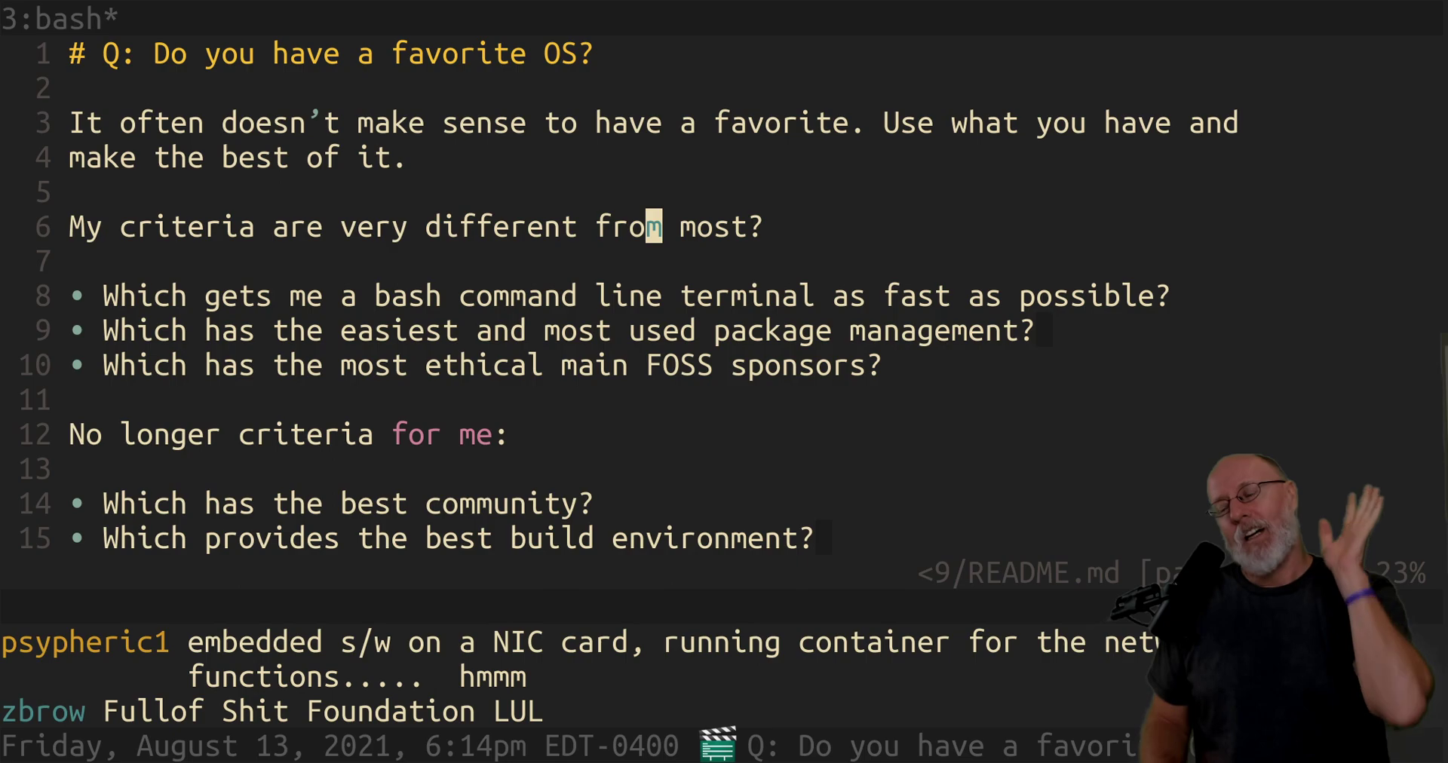